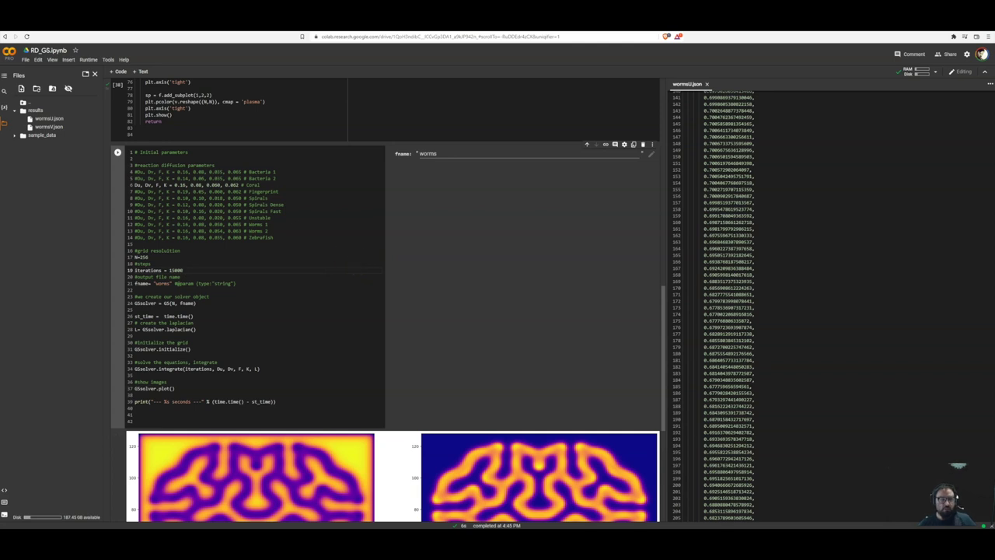
Download the wormsU.json results file from the notebook's files to the Downloads folder
right_click(45, 117)
click(71, 123)
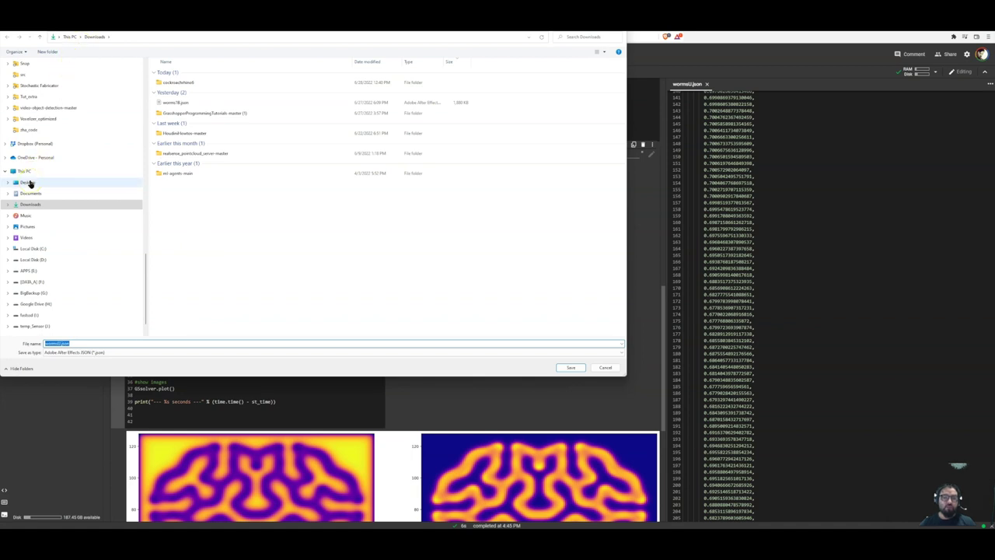
click(32, 203)
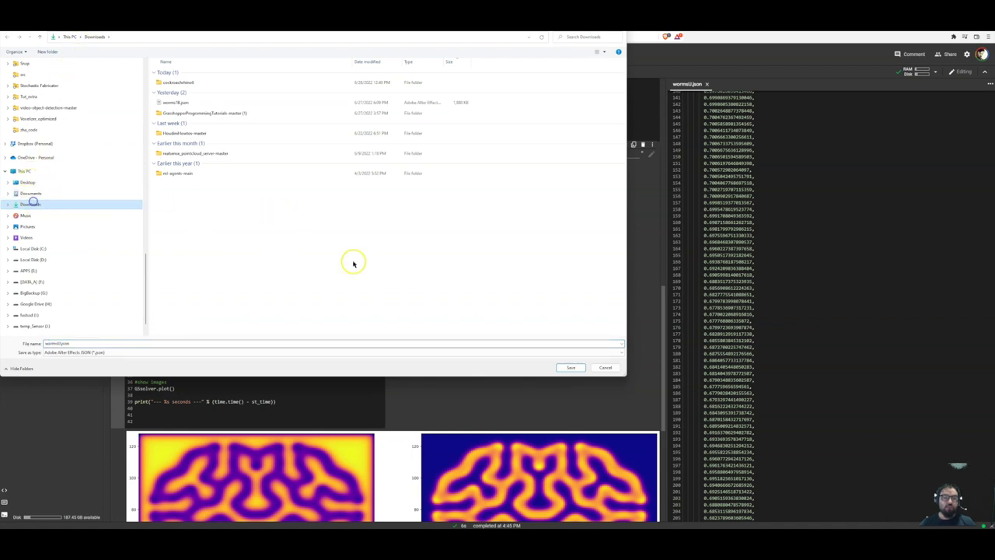
click(571, 367)
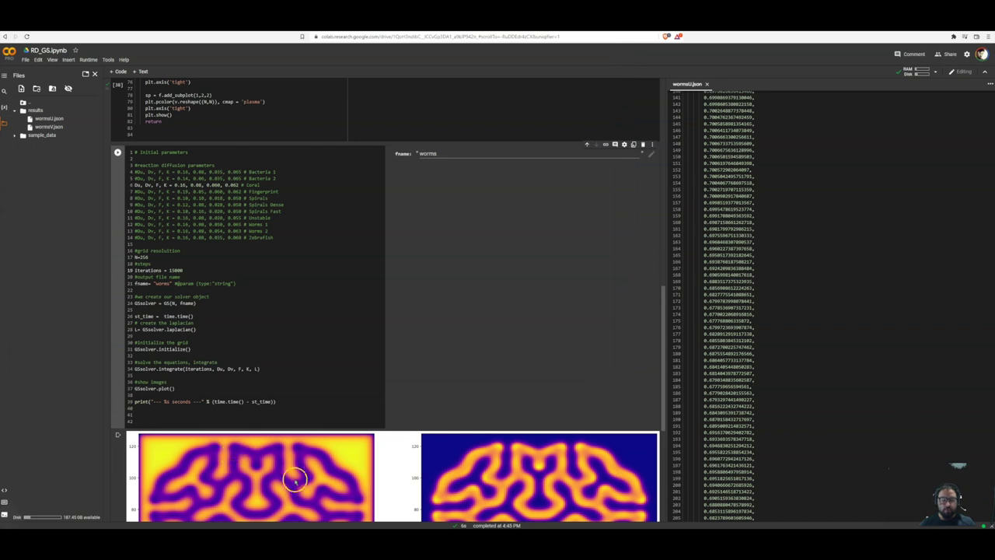
Switch to the Grasshopper definition Precalculated_GS_colored_mesh and look over its component layout
mouse_move(464, 544)
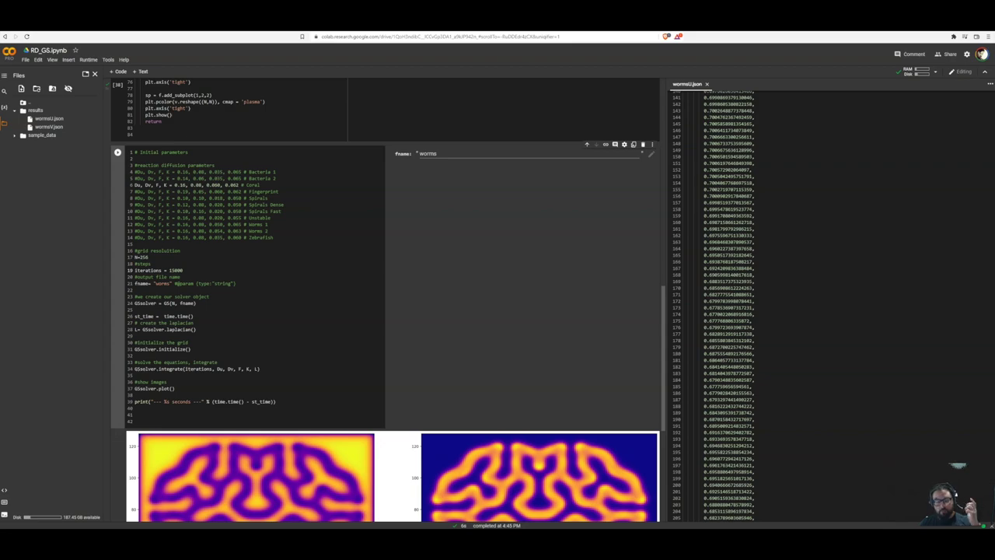
mouse_move(330, 545)
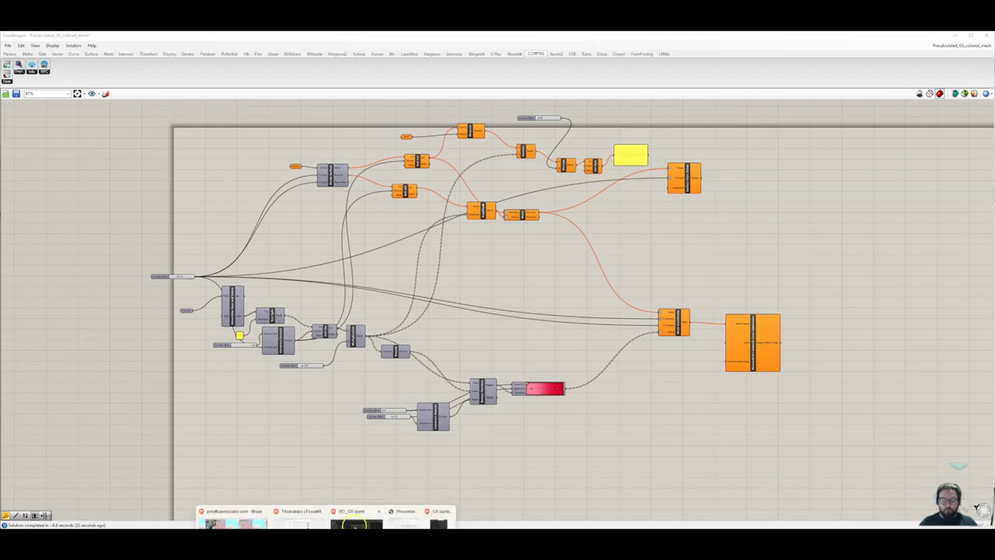
click(354, 523)
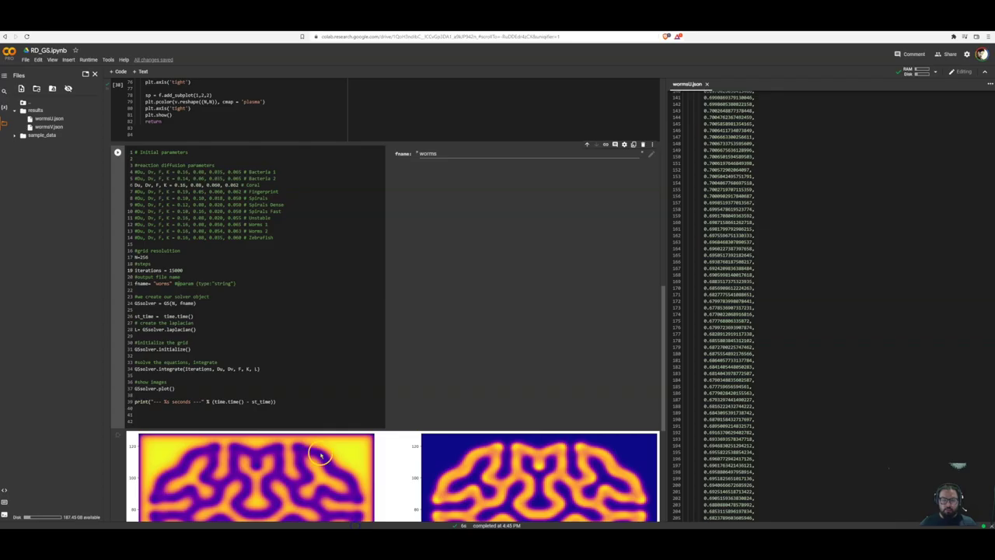
click(118, 152)
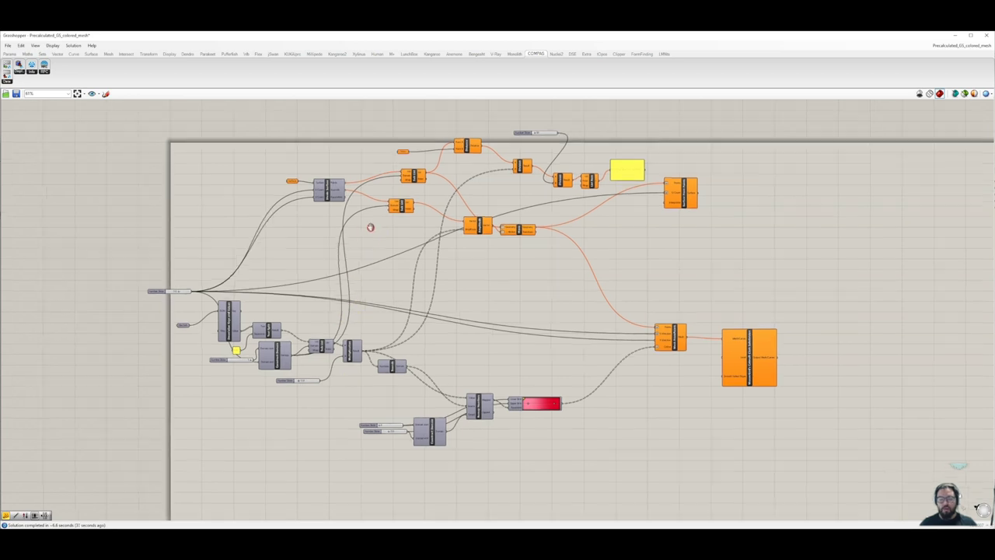
right_drag(517, 316, 532, 294)
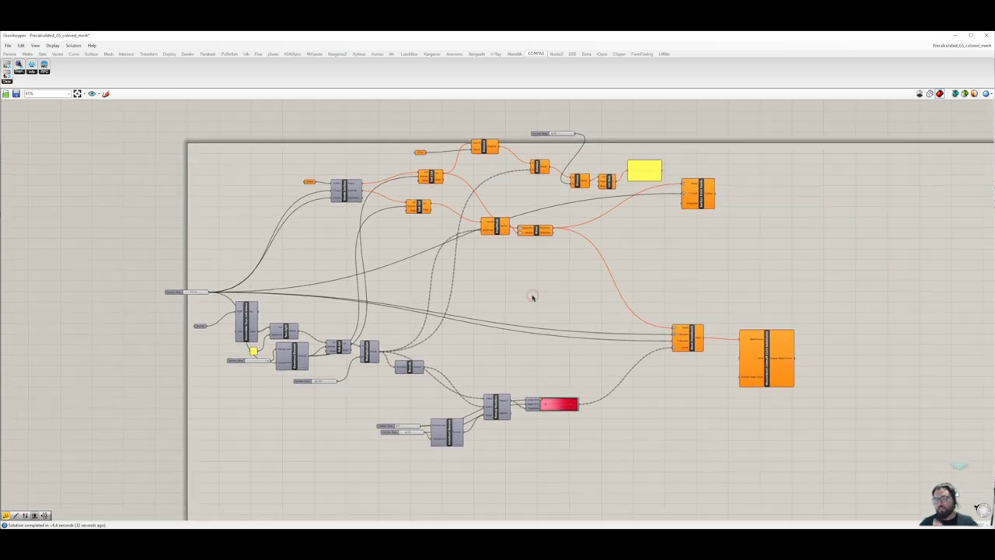
drag(537, 133, 520, 194)
right_drag(304, 264, 392, 132)
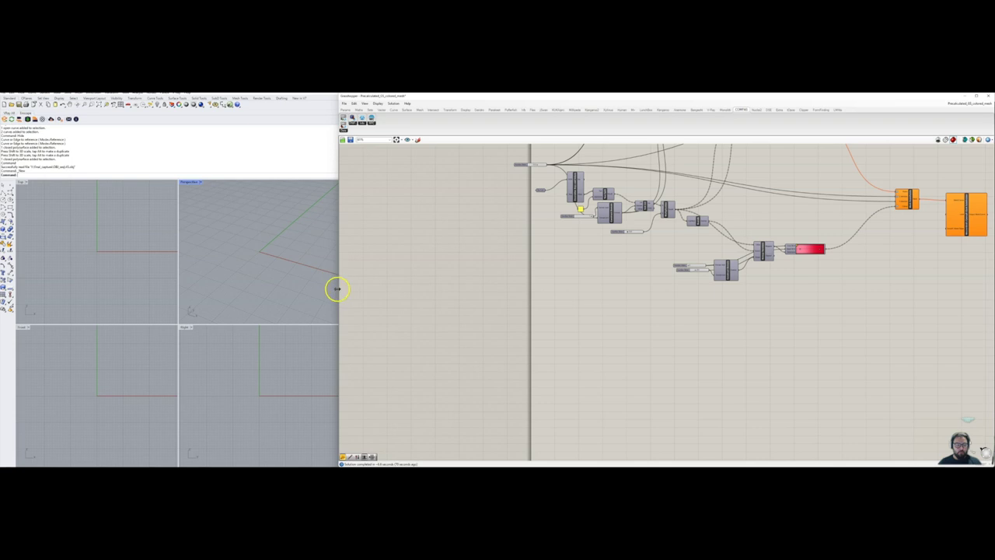
Switch to Rhino, maximise the Perspective viewport and draw a rectangle starting at the origin
mouse_move(338, 289)
mouse_down()
mouse_move(369, 287)
mouse_move(350, 288)
mouse_up()
double_click(186, 180)
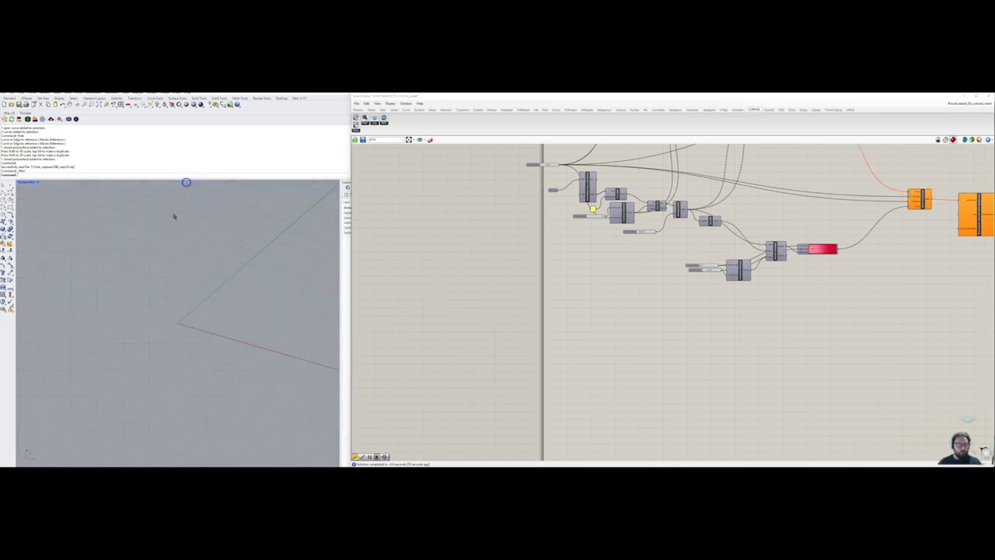
right_drag(149, 264, 44, 213)
click(10, 206)
click(165, 291)
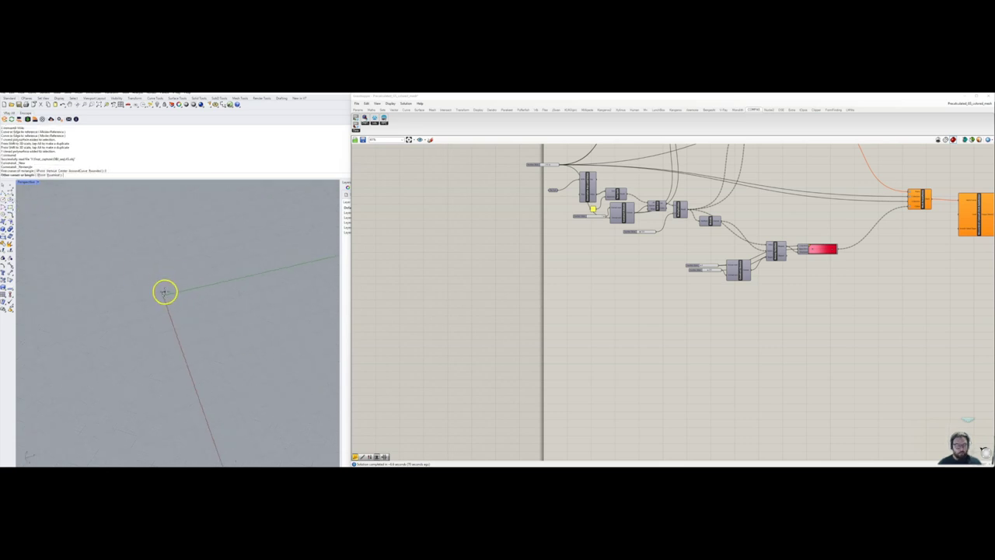
click(324, 351)
click(326, 350)
Create a planar surface from the selected rectangle with PlanarSrf
text(Plana)
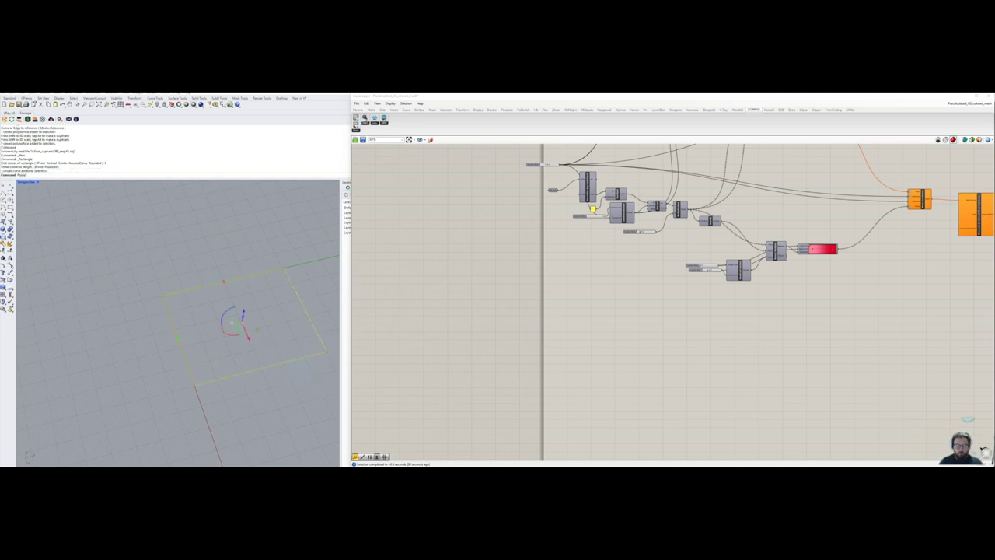
text(rSrf)
key(Return)
right_drag(275, 342, 318, 344)
click(297, 254)
right_drag(194, 309, 207, 341)
scroll(194, 346, up, 3)
scroll(188, 343, down, 3)
right_drag(170, 299, 170, 324)
right_drag(564, 212, 530, 261)
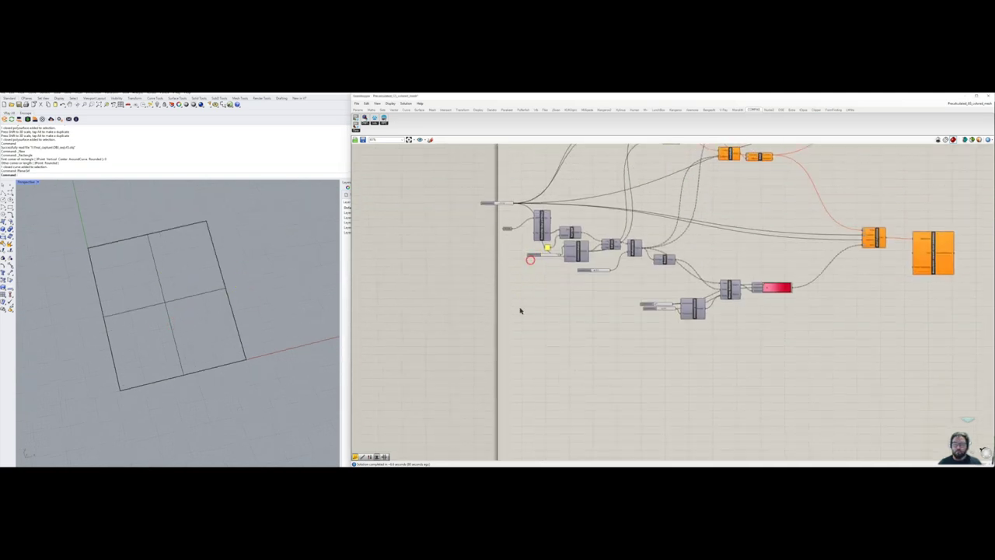
double_click(519, 355)
text(surf)
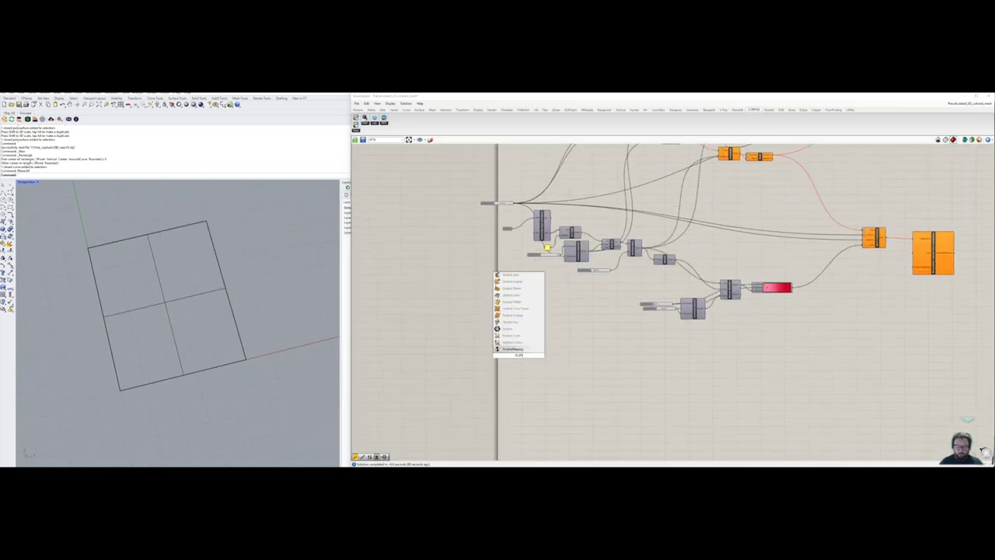
key(BackSpace)
key(BackSpace)
key(BackSpace)
key(BackSpace)
Reposition the Surface parameter and Divide Surface component, moving them away from the rest of the Grasshopper definition
right_drag(634, 232, 628, 353)
scroll(580, 248, up, 3)
drag(578, 247, 483, 248)
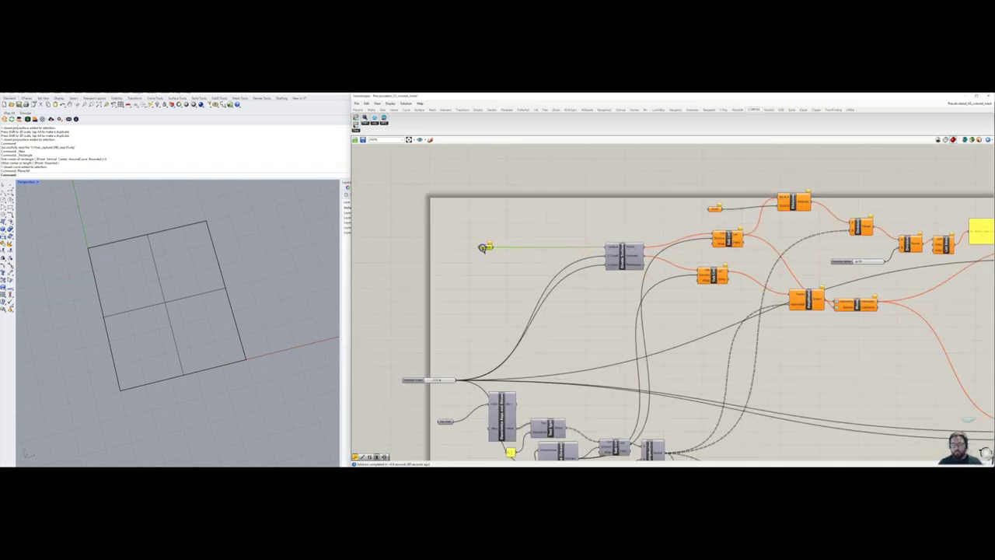
drag(617, 258, 517, 255)
scroll(484, 249, up, 4)
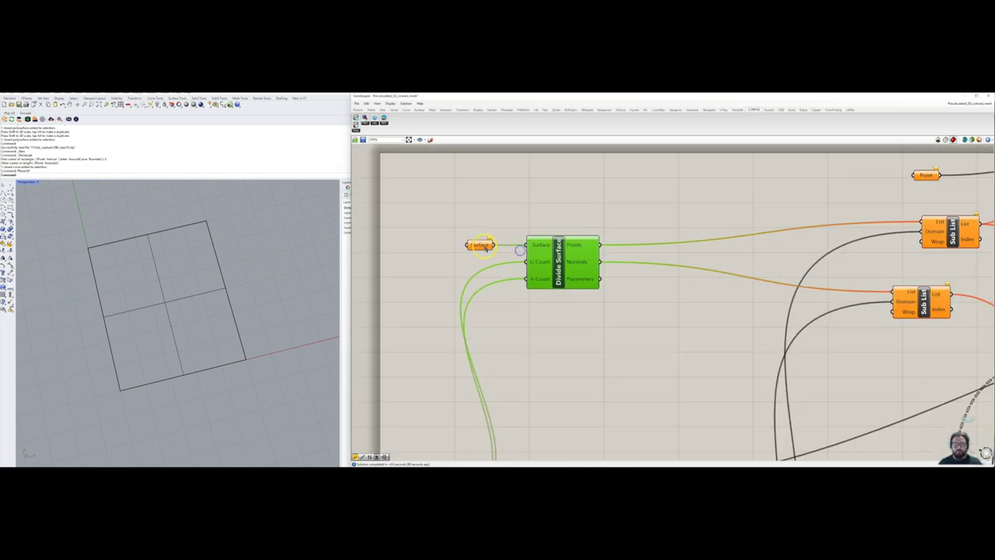
Reference the new planar surface from Rhino in the Surface parameter feeding Divide Surface
click(478, 245)
right_click(477, 247)
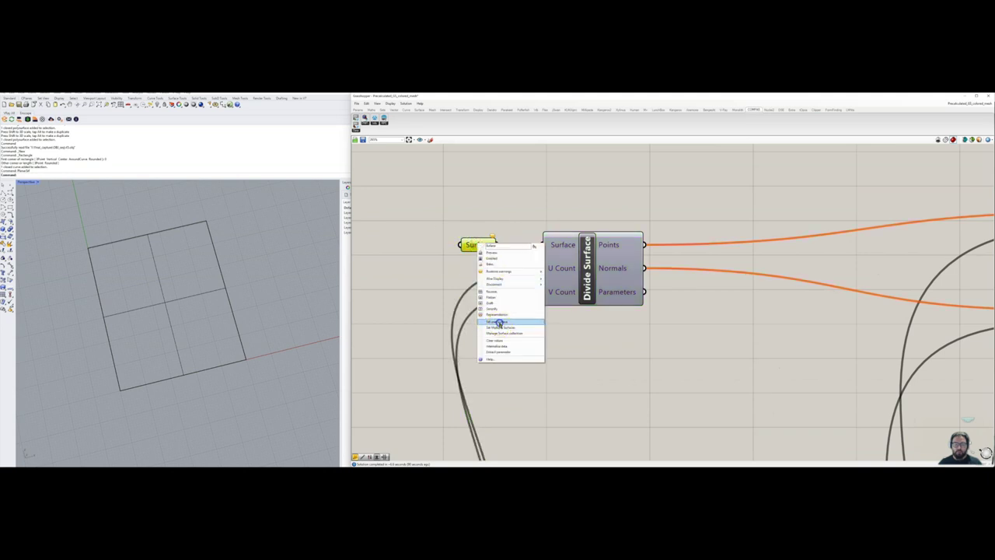
click(499, 322)
click(173, 299)
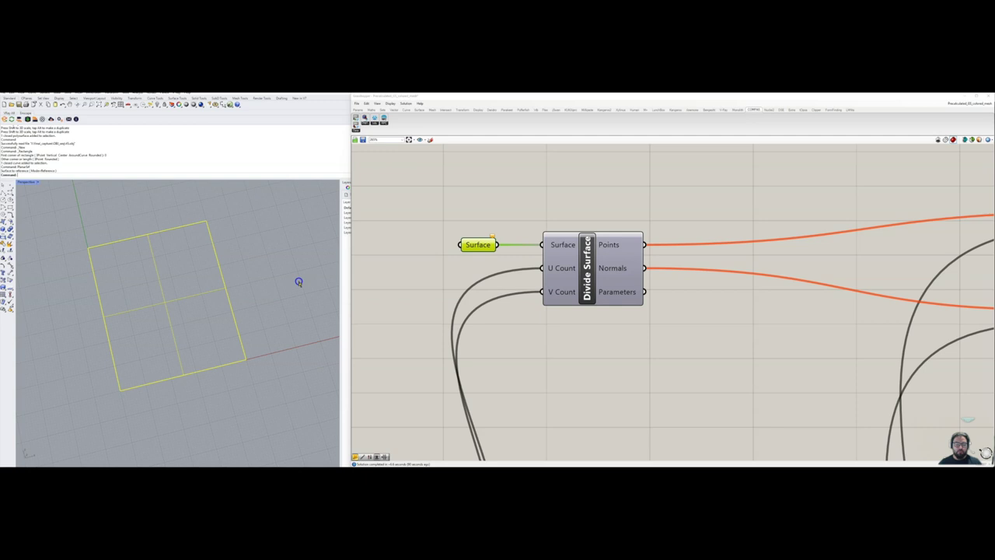
key(Return)
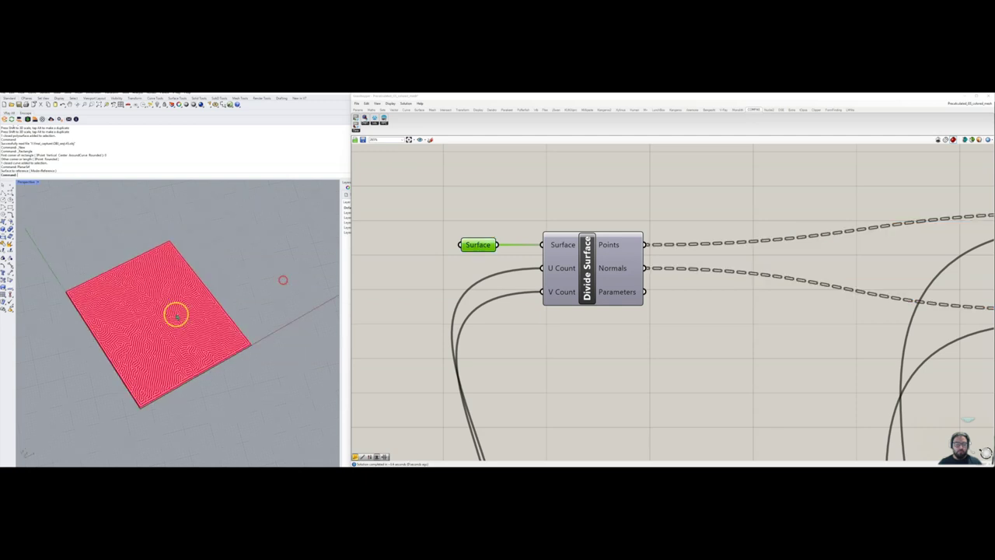
Adjust the Divide Surface component's position and move the Number Slider feeding its U and V counts close to it
scroll(155, 331, up, 5)
right_drag(151, 326, 106, 355)
right_drag(569, 393, 544, 374)
drag(550, 242, 562, 248)
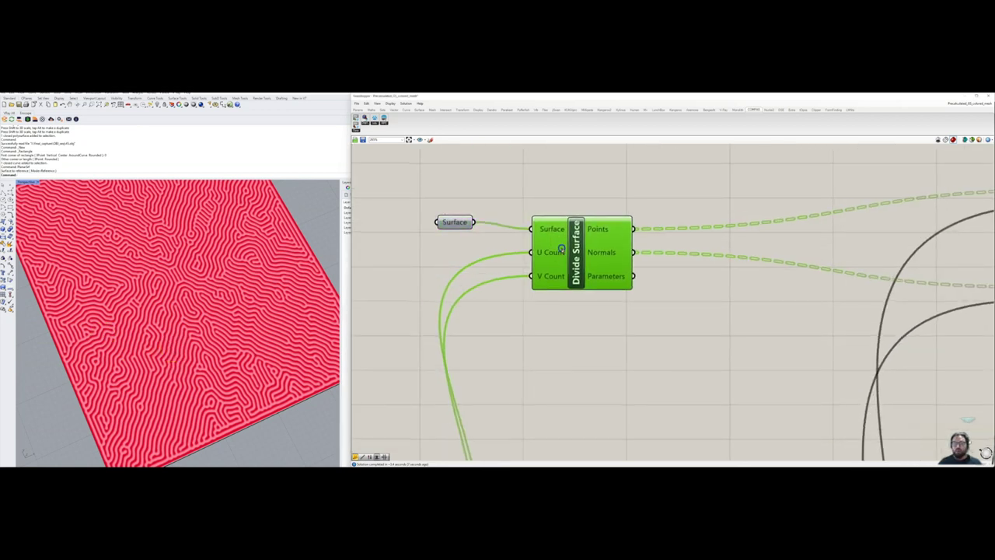
scroll(534, 318, down, 5)
scroll(515, 344, up, 5)
click(474, 398)
drag(475, 398, 508, 209)
right_drag(607, 217, 513, 240)
Select the mesh and colour components at the output end of the definition and turn off their preview
scroll(517, 245, down, 8)
drag(443, 245, 809, 368)
drag(500, 270, 553, 258)
click(802, 206)
click(756, 274)
right_click(768, 207)
click(749, 214)
drag(780, 222, 625, 324)
right_click(766, 192)
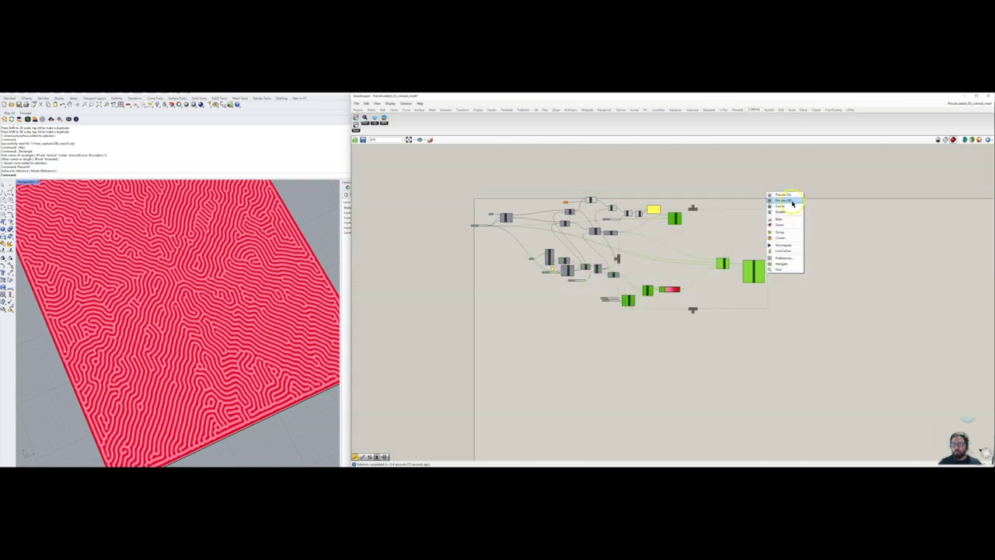
click(792, 203)
Set the number slider driving the U and V counts of Divide Surface to 128
scroll(513, 233, up, 6)
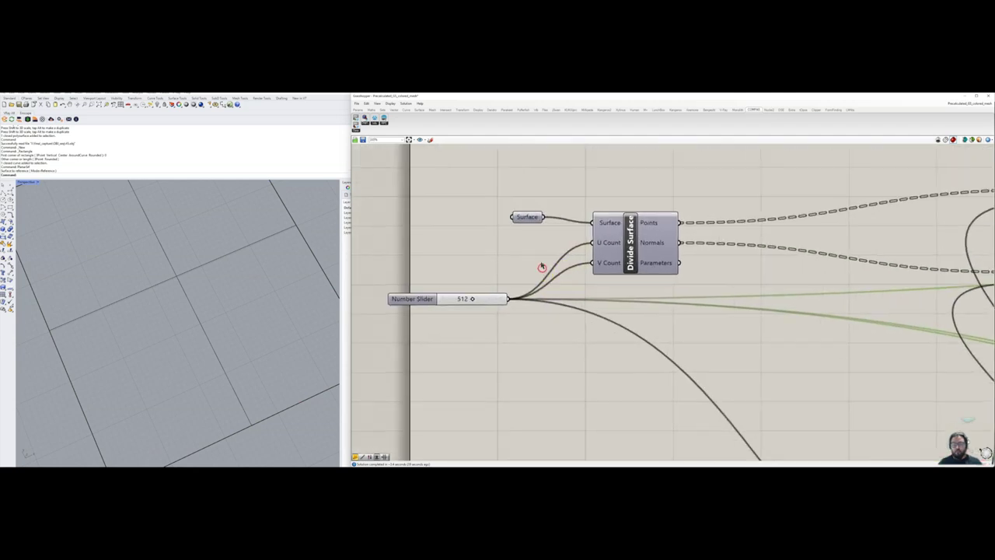
scroll(542, 268, up, 2)
click(662, 244)
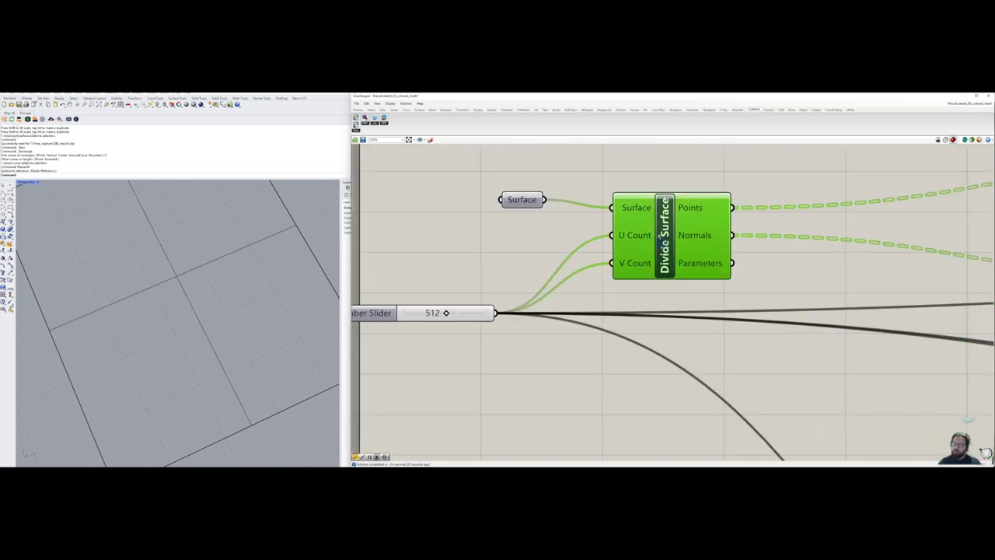
right_drag(452, 315, 522, 297)
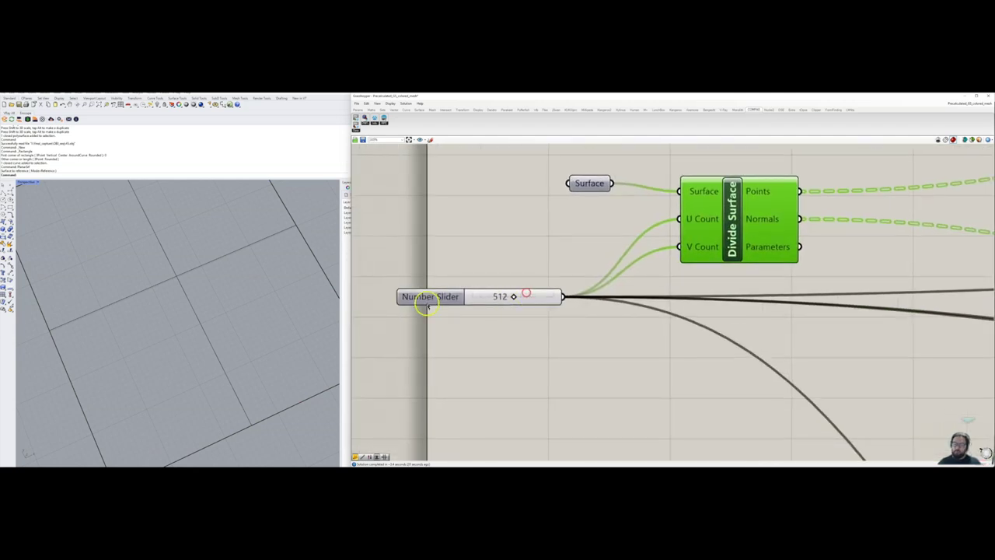
double_click(492, 296)
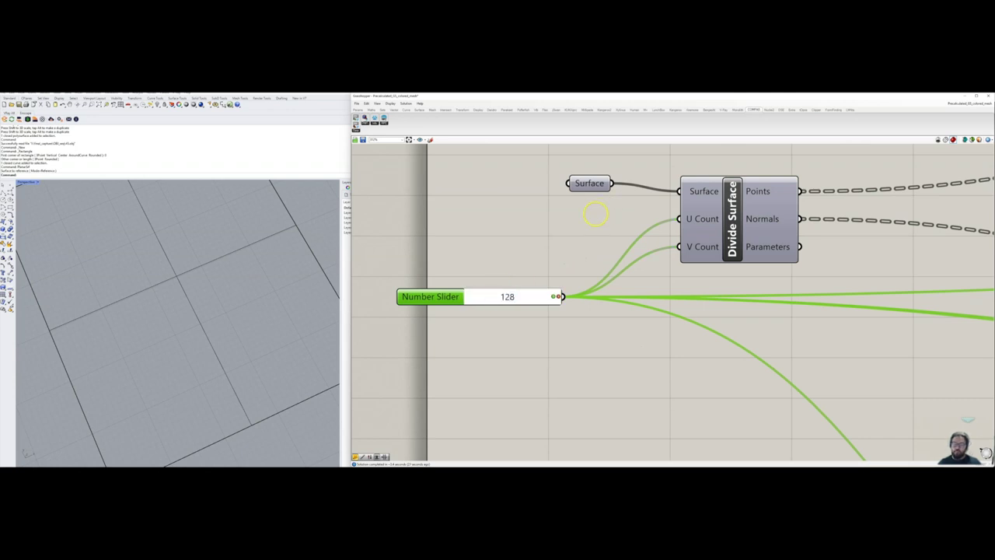
key(Return)
scroll(560, 232, down, 3)
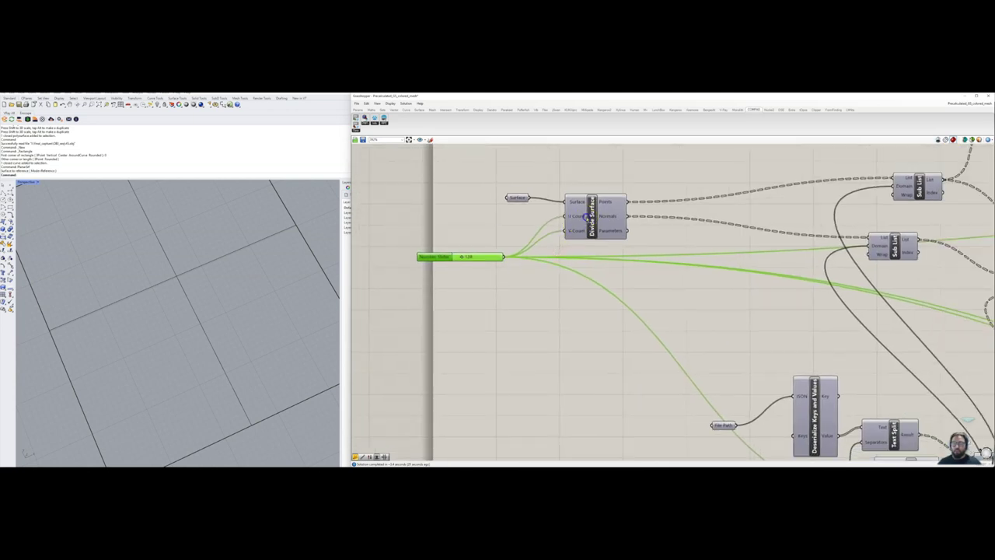
Turn on the preview of Divide Surface and inspect its point grid on the surface in Rhino
right_click(585, 215)
click(614, 167)
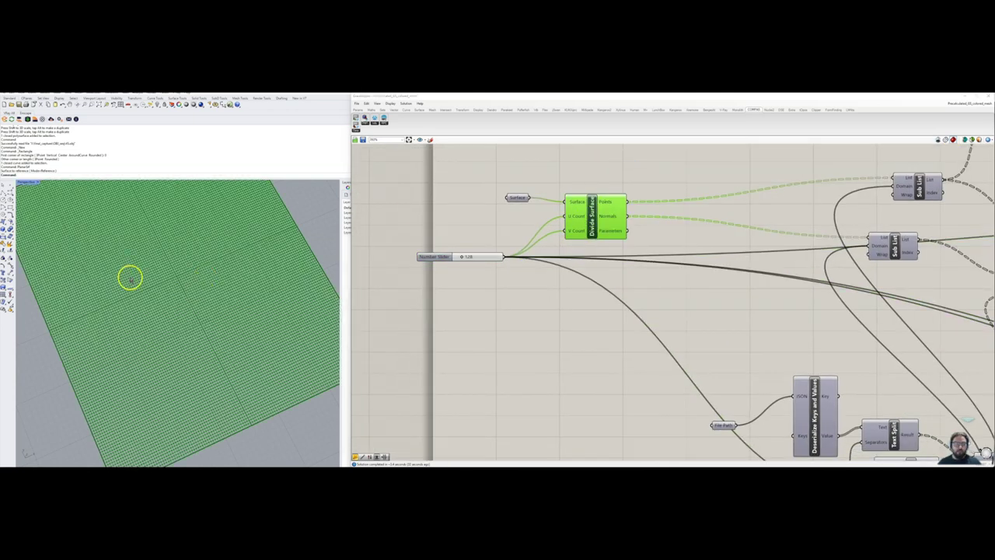
right_drag(129, 277, 86, 287)
click(489, 239)
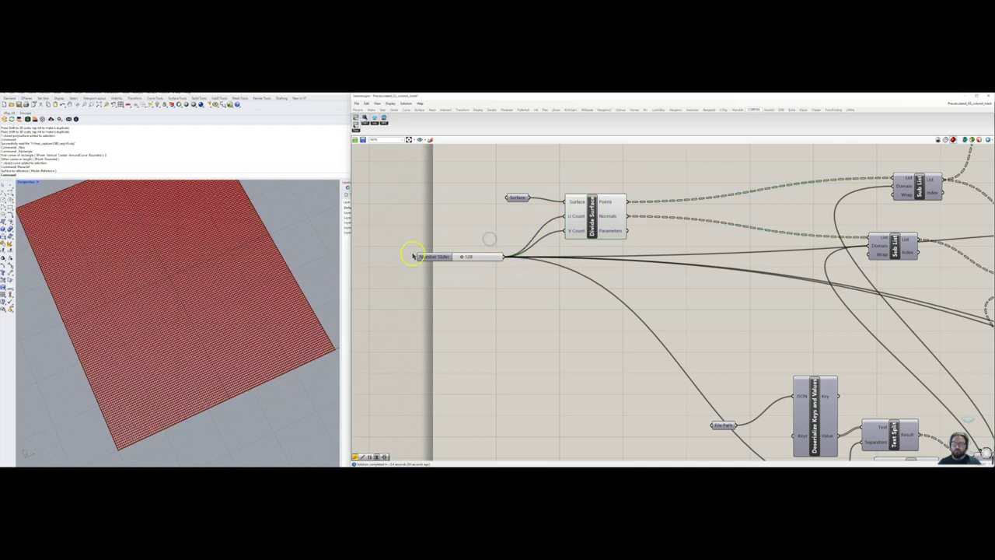
scroll(141, 305, down, 7)
drag(214, 282, 88, 320)
scroll(130, 304, down, 6)
click(295, 245)
Move the two Sub List components closer to Divide Surface
right_drag(602, 238, 507, 289)
drag(800, 233, 643, 249)
drag(773, 294, 637, 286)
right_drag(559, 329, 584, 205)
scroll(584, 233, down, 3)
Space out the File Path, Deserialize Keys and Values, and Text Split components for a clearer layout
right_drag(594, 299, 631, 276)
drag(677, 253, 416, 263)
drag(705, 259, 516, 268)
right_drag(665, 300, 673, 315)
drag(707, 318, 549, 319)
drag(747, 292, 579, 289)
scroll(490, 273, up, 3)
right_drag(489, 272, 589, 269)
Point the File Path parameter to wormsU.json in the Downloads folder
click(442, 285)
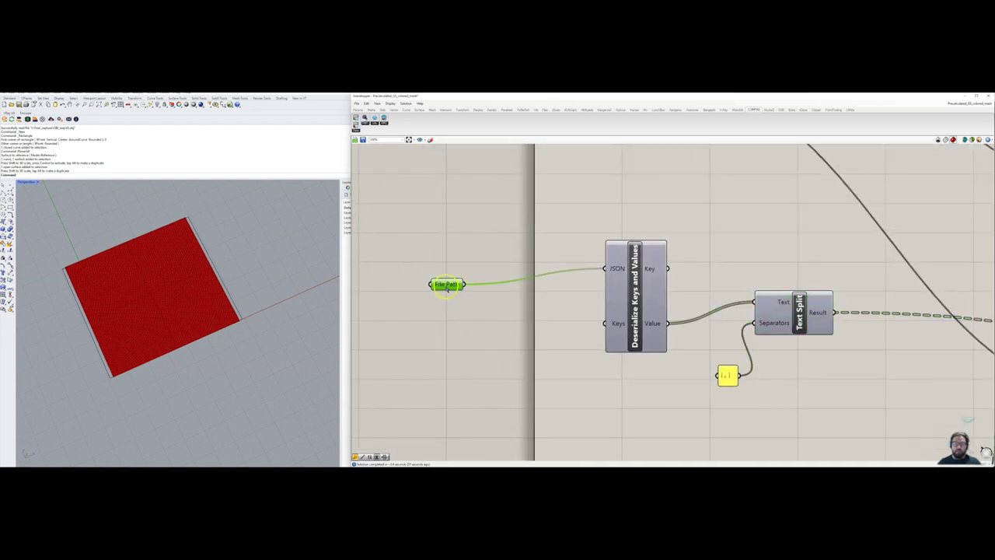
right_click(447, 287)
click(472, 346)
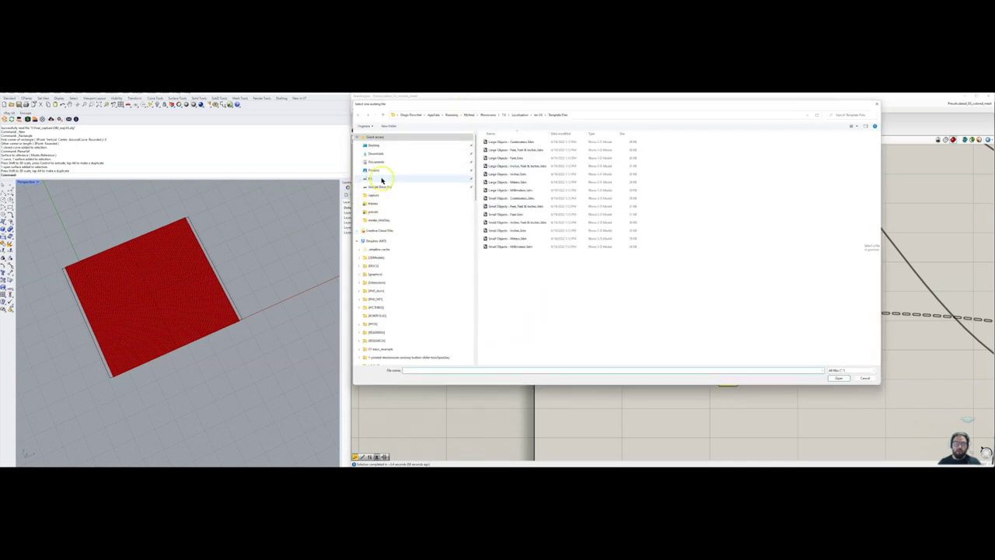
click(377, 154)
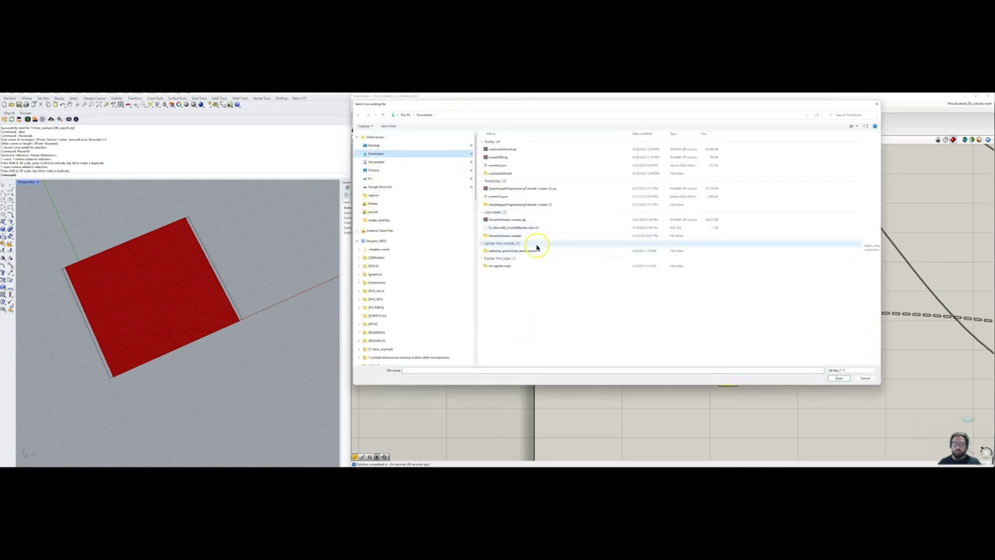
click(503, 166)
double_click(503, 166)
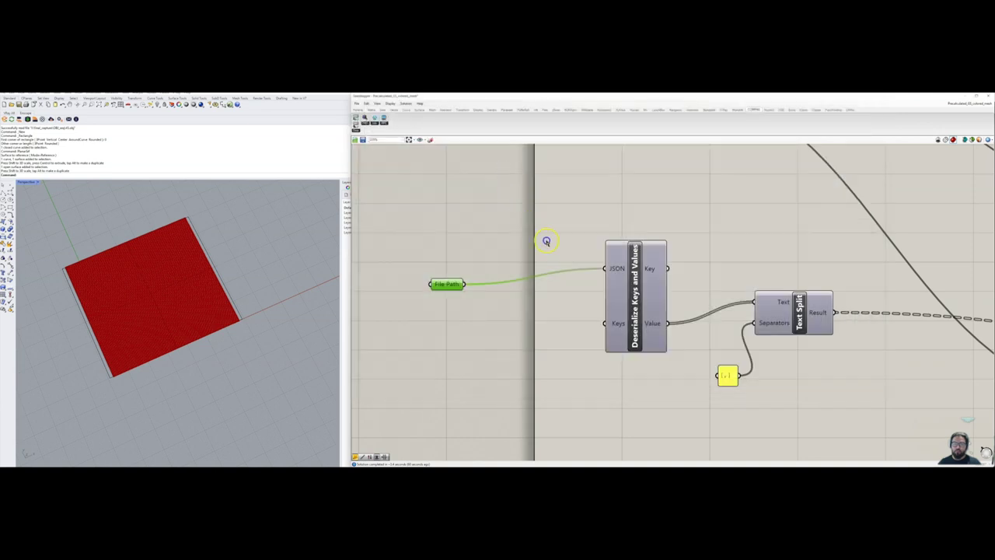
Add a Panel connected to the Value output of Deserialize Keys and Values and enlarge it to show the data
scroll(539, 262, up, 2)
double_click(645, 255)
text(panel)
key(Return)
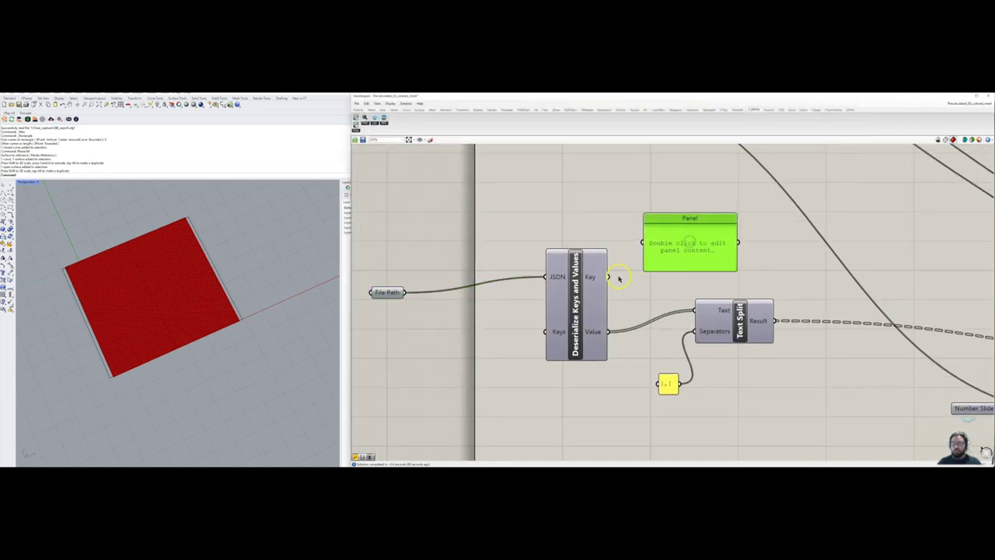
drag(611, 332, 650, 237)
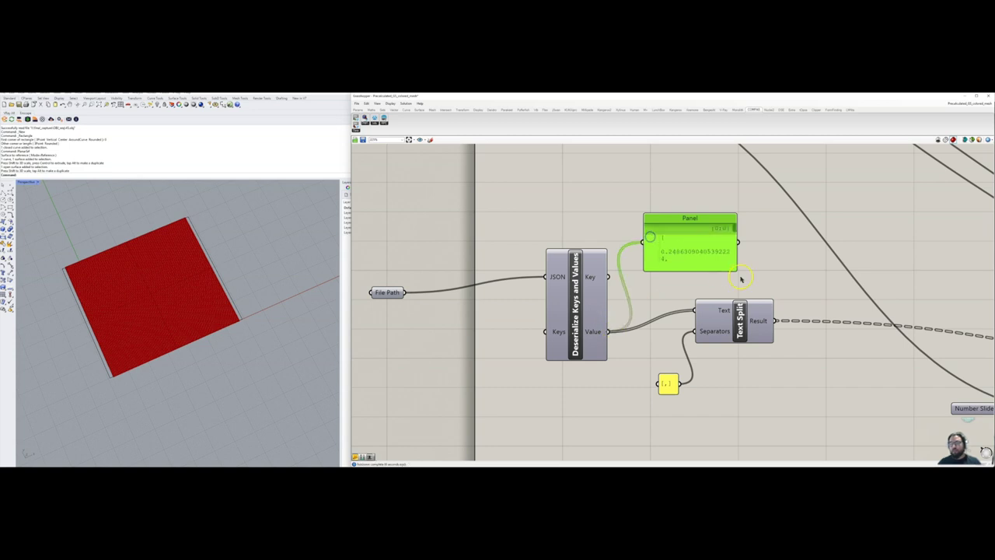
drag(886, 348, 894, 353)
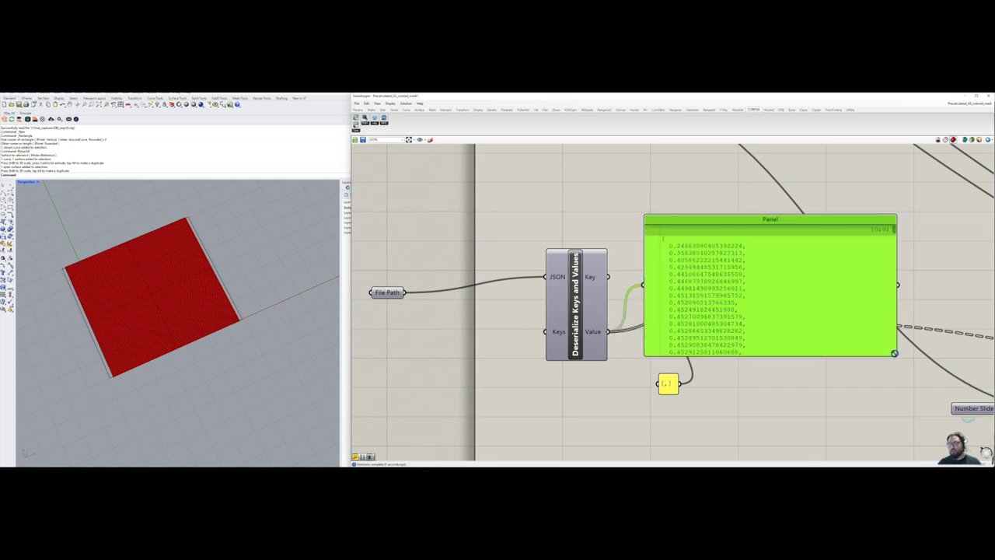
Look up the Deserialize Keys and Values component in its plugin's component list
click(575, 298)
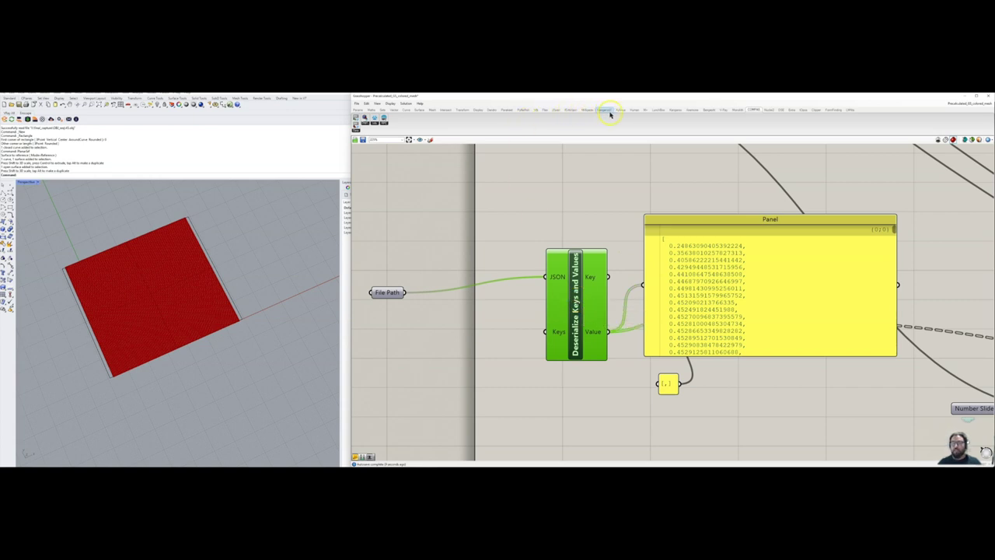
click(549, 110)
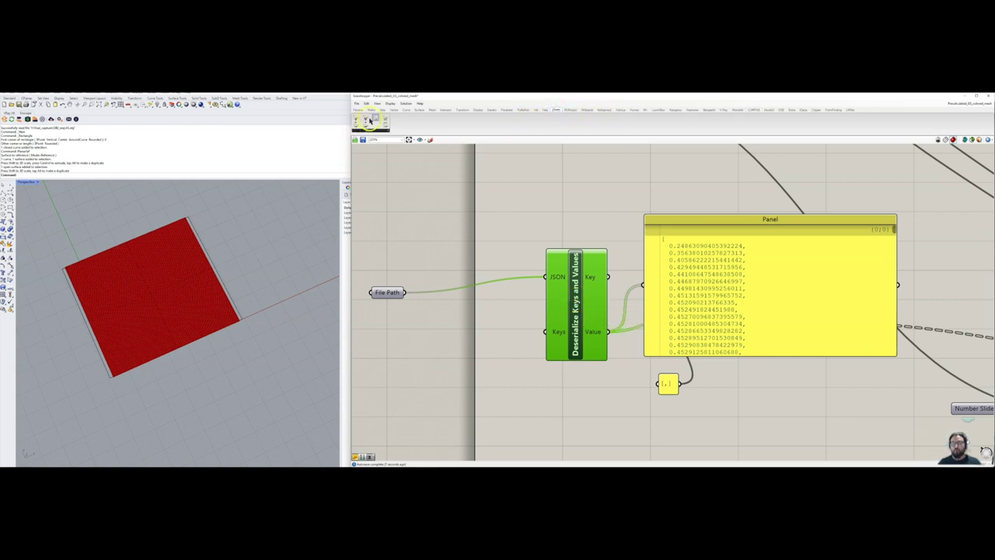
click(391, 132)
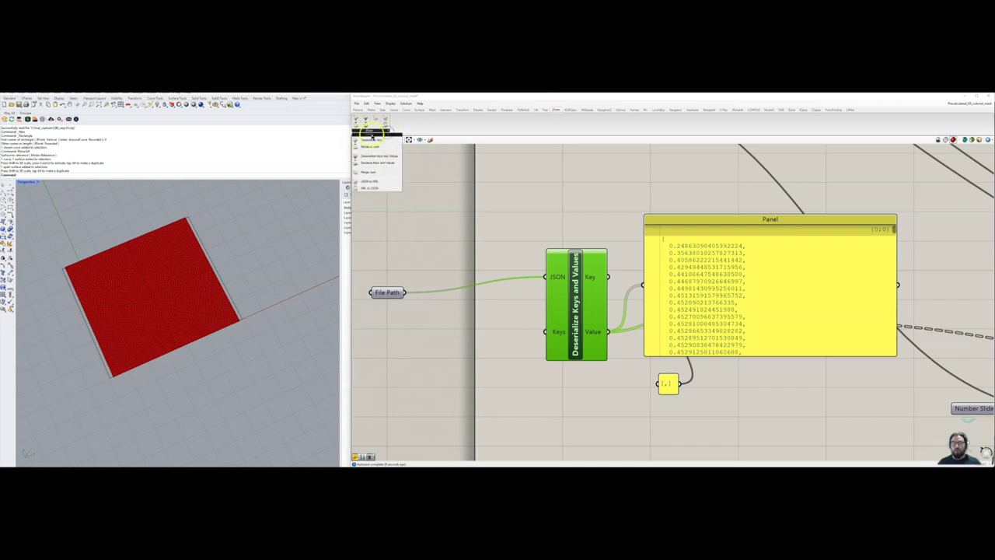
click(555, 222)
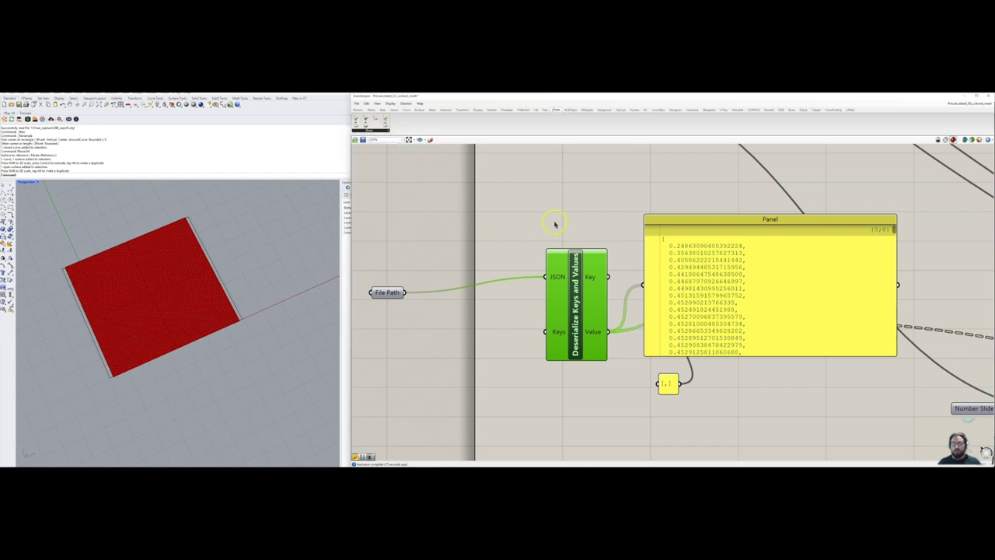
Enlarge the Panel, wire the Key output of Deserialize Keys and Values into it to inspect the keys, and disconnect Key again
right_drag(773, 291, 735, 263)
drag(823, 332, 831, 415)
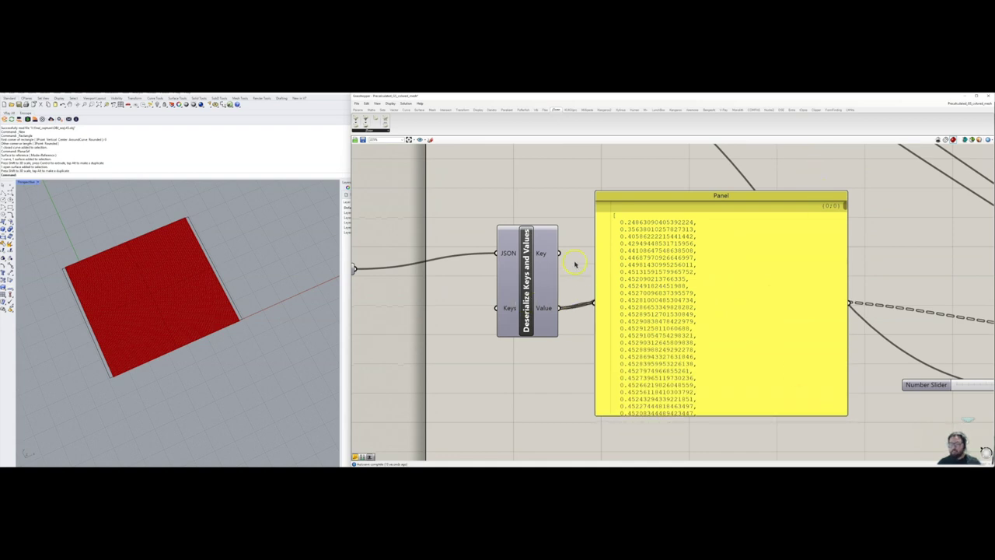
drag(560, 253, 593, 302)
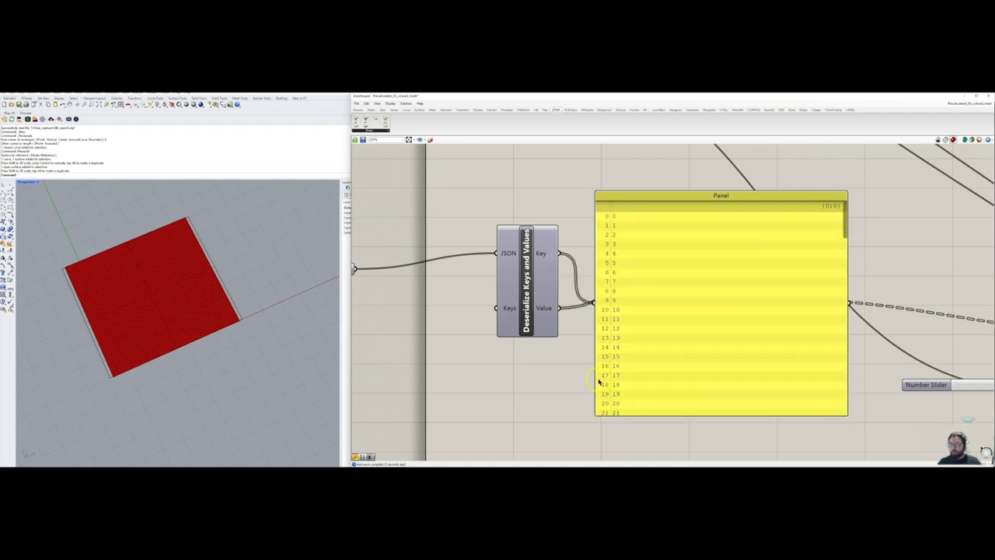
ctrl+drag(560, 254, 593, 303)
click(555, 310)
click(585, 275)
Review the deserialized value lists in the Panel and delete the Panel
drag(846, 205, 846, 212)
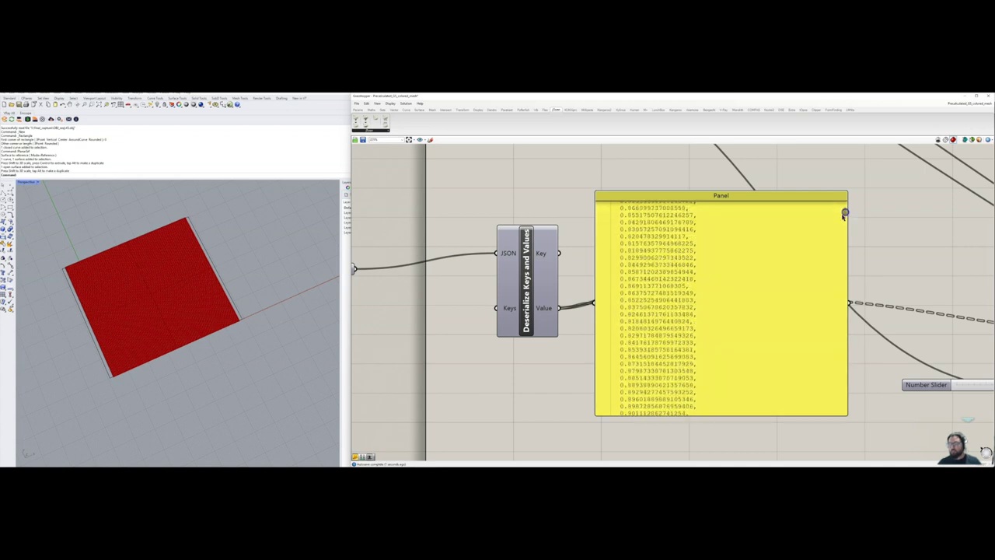
scroll(679, 287, up, 2)
scroll(687, 293, down, 3)
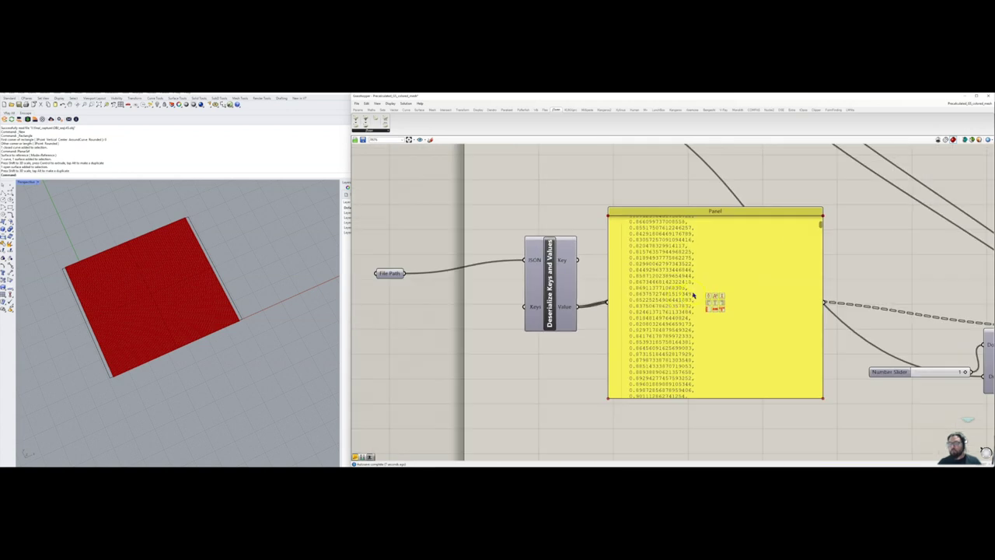
drag(821, 226, 822, 218)
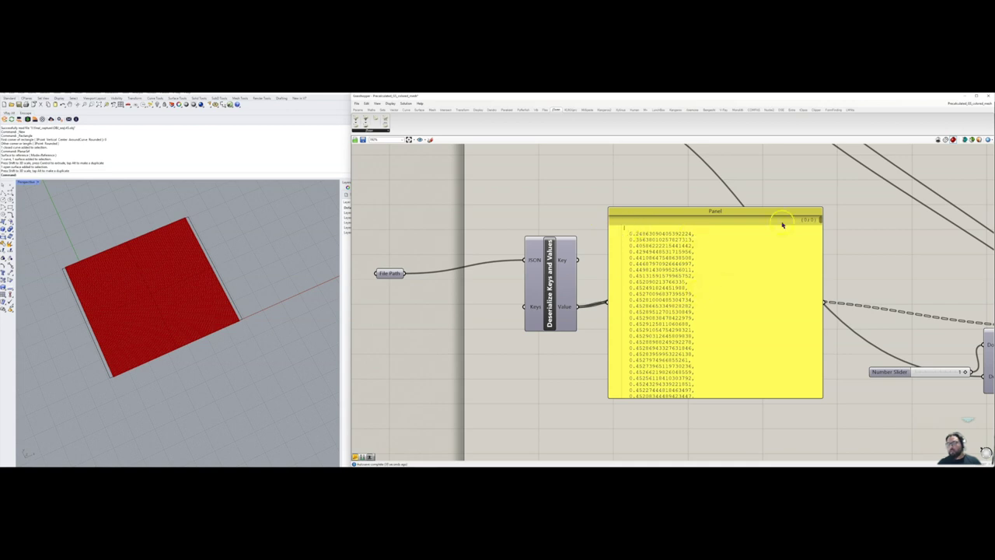
drag(723, 313, 648, 301)
key(Delete)
Examine the Text and Separators inputs of the Text Split component
scroll(747, 294, up, 3)
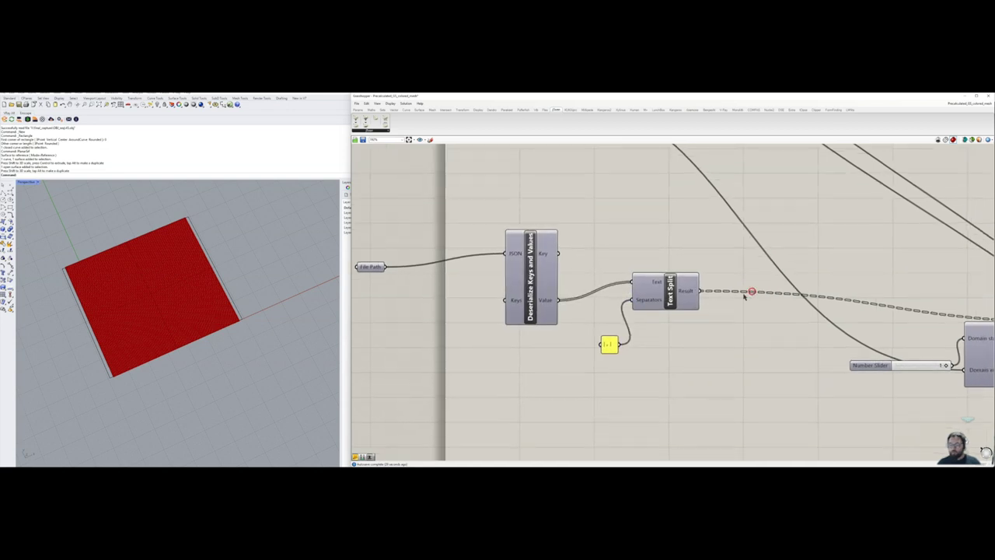
click(673, 299)
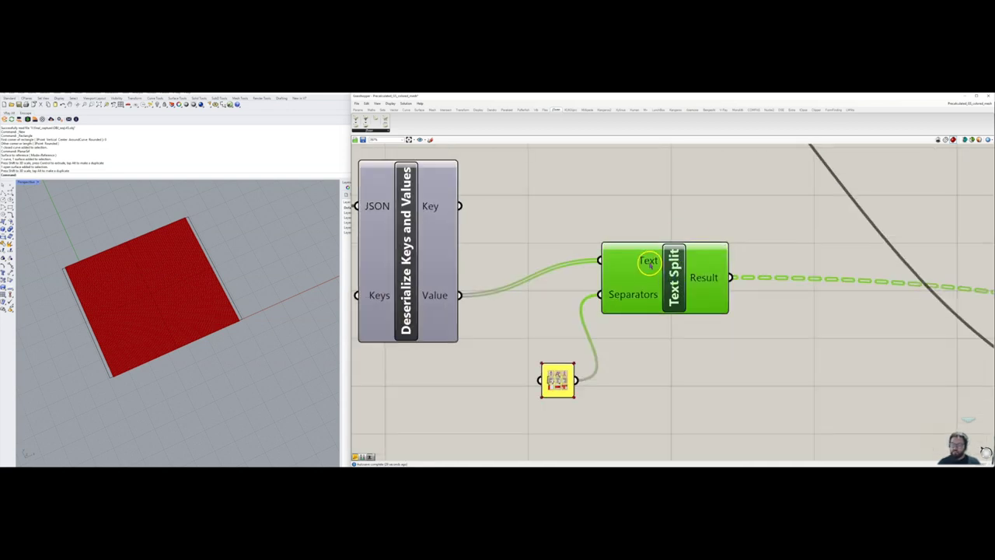
mouse_move(649, 262)
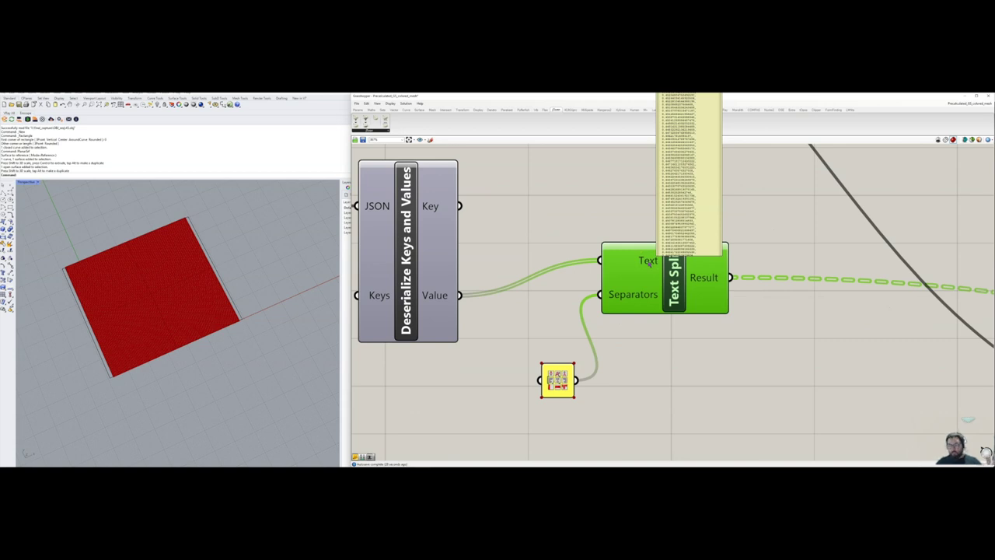
scroll(649, 262, down, 2)
scroll(594, 351, up, 2)
scroll(525, 365, down, 4)
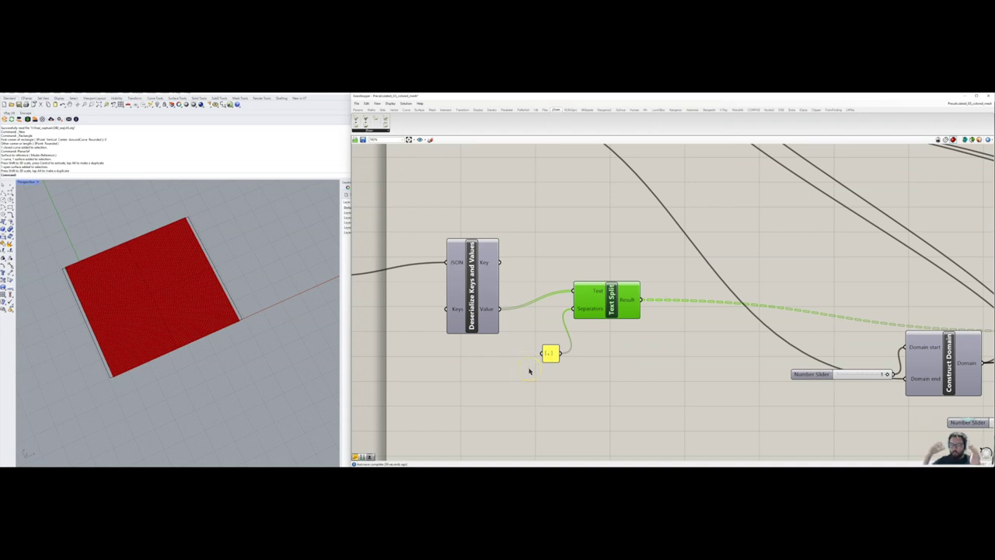
Shift Construct Domain and its start-value Number Slider to free space below the Text Split wire
right_drag(690, 366, 602, 336)
drag(801, 336, 809, 358)
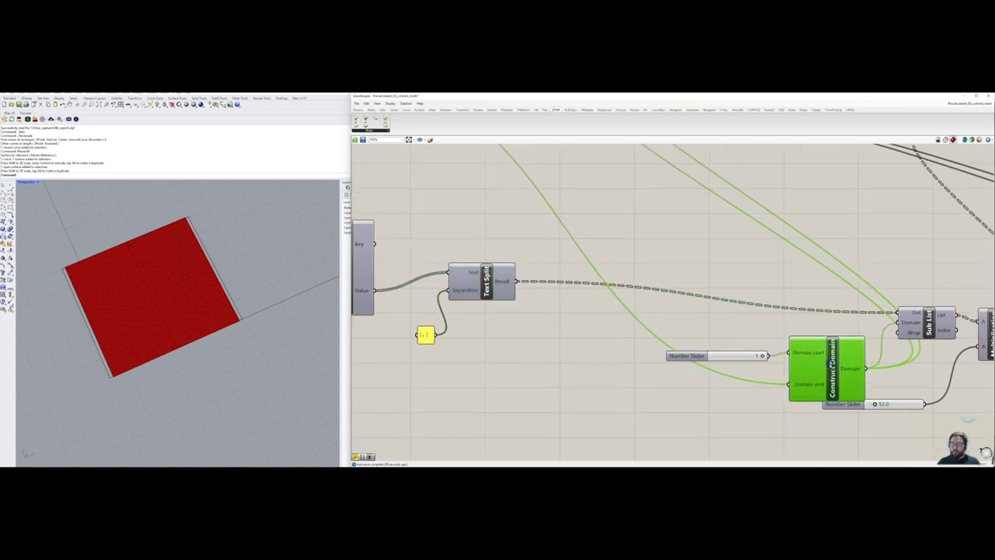
drag(724, 356, 647, 390)
Add a Panel connected to the Result output of Text Split and enlarge it to show the separated values
double_click(635, 241)
text(//)
key(Return)
drag(527, 282, 596, 242)
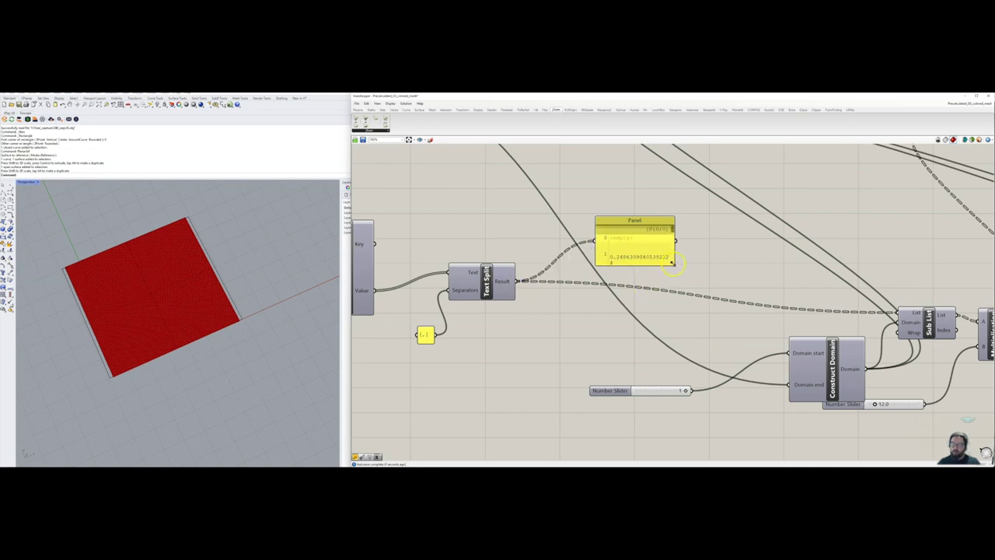
drag(674, 265, 808, 372)
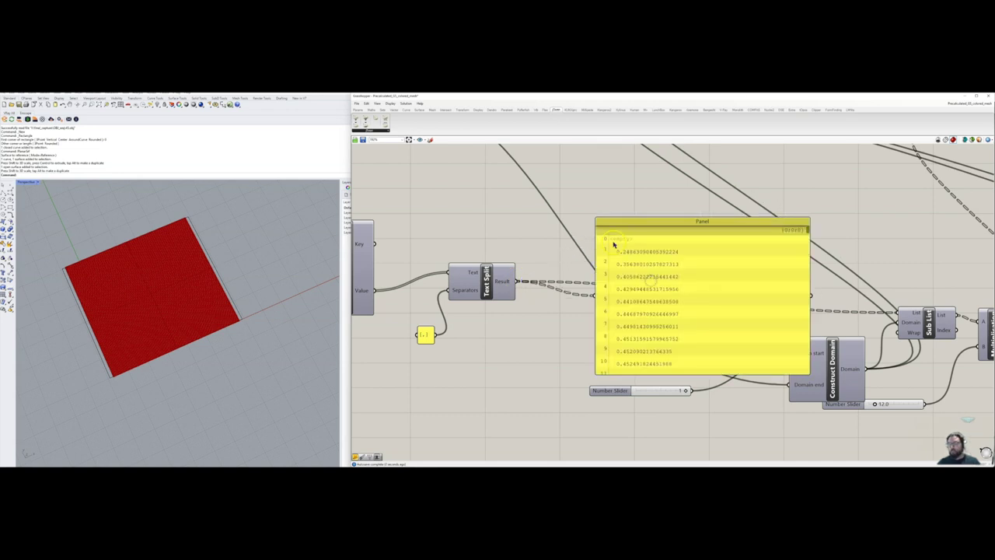
Examine the split values and the empty first and last items of each branch in the Panel, and delete the Panel
scroll(636, 259, down, 1)
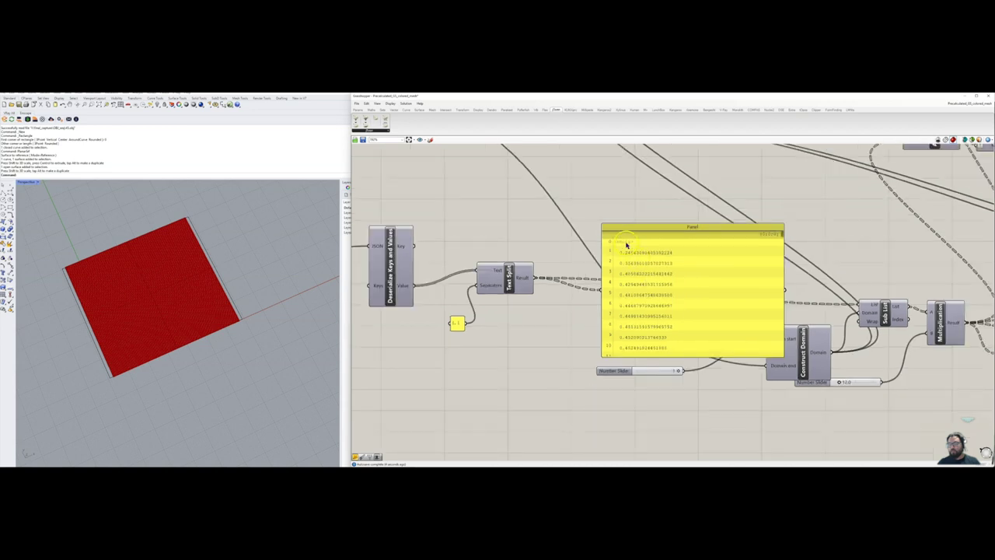
drag(782, 233, 780, 268)
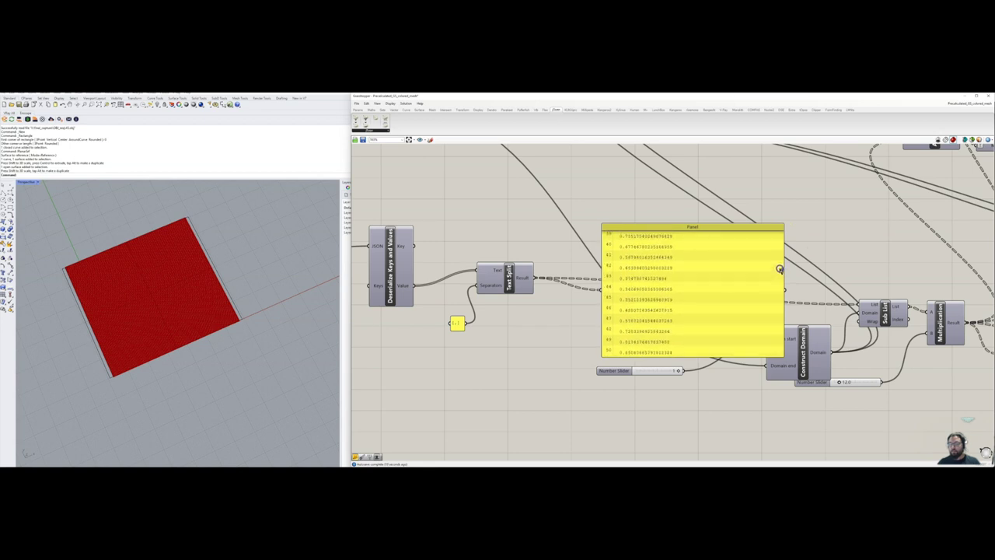
scroll(655, 309, up, 2)
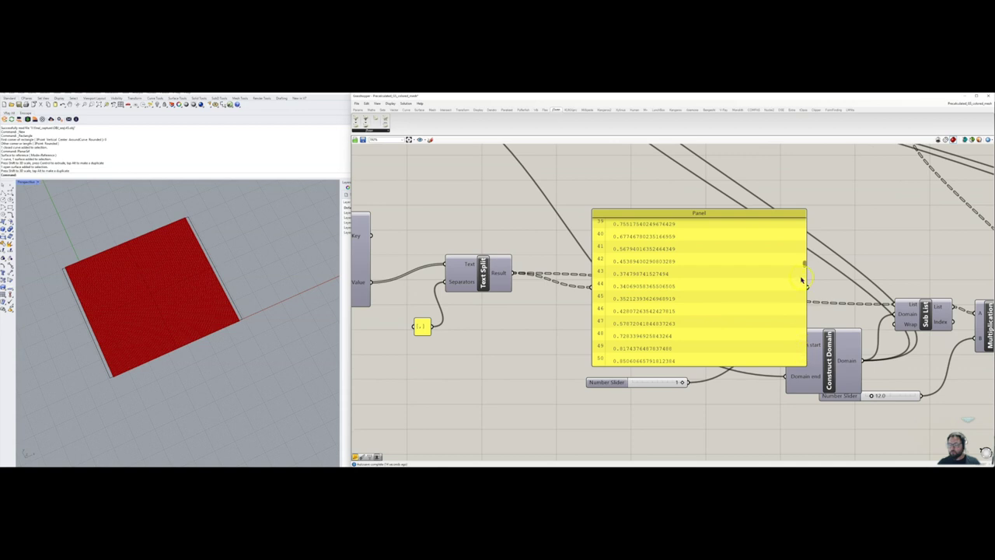
scroll(804, 266, down, 10)
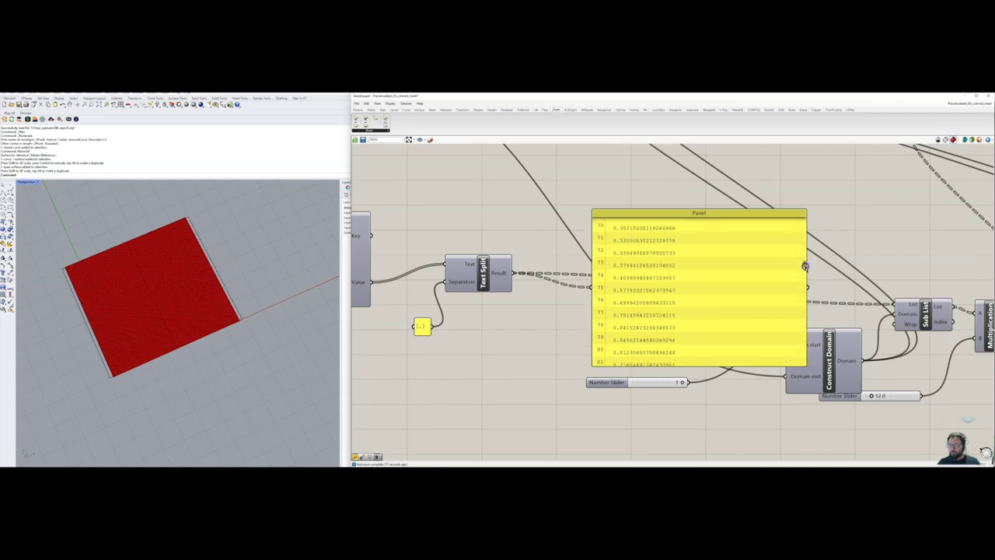
scroll(804, 266, up, 15)
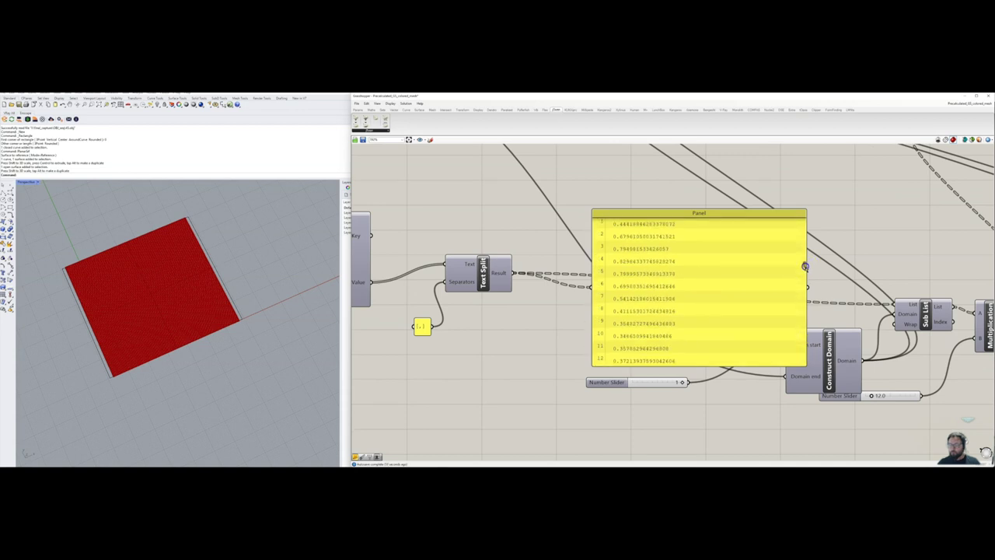
scroll(761, 275, up, 1)
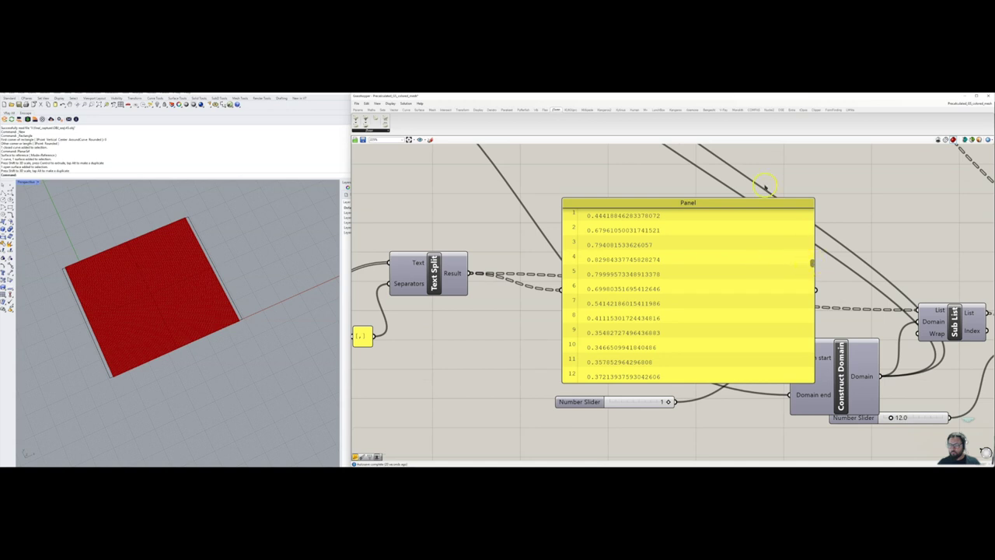
drag(768, 198, 784, 163)
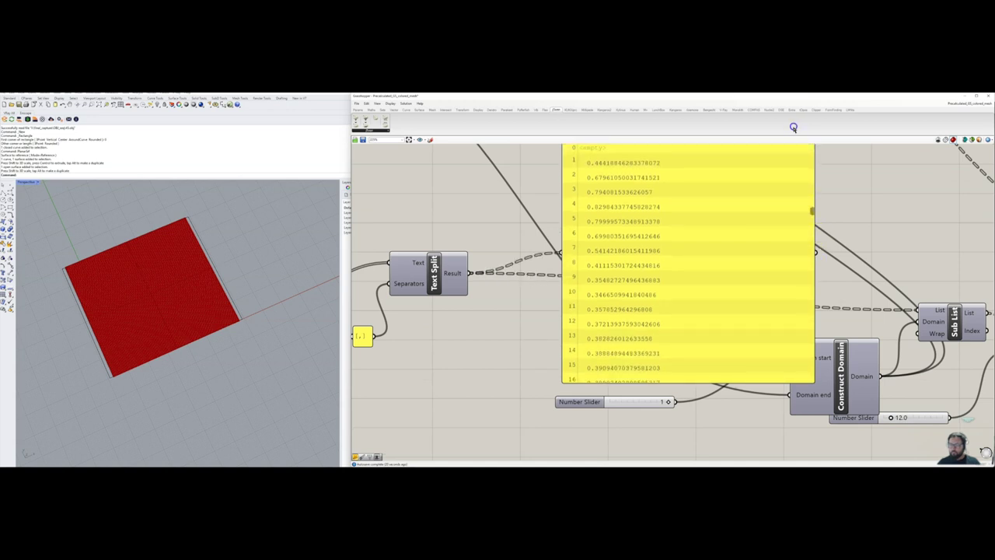
scroll(698, 257, down, 2)
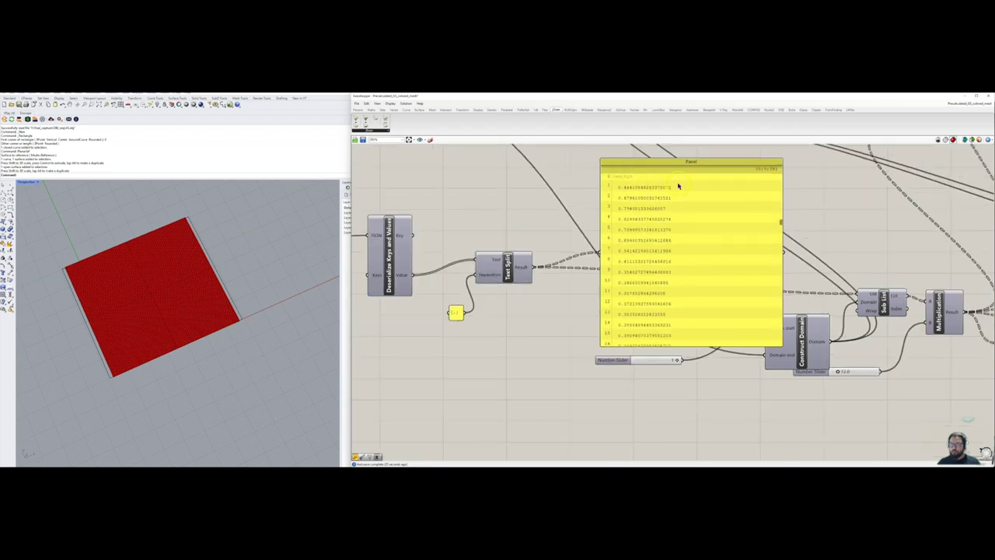
scroll(781, 223, down, 4)
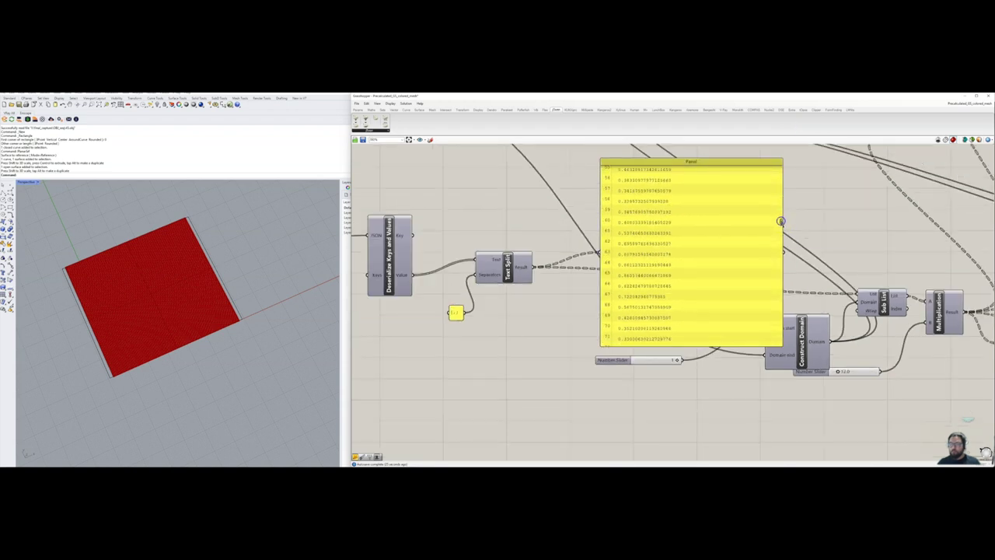
scroll(782, 222, down, 4)
scroll(781, 223, up, 2)
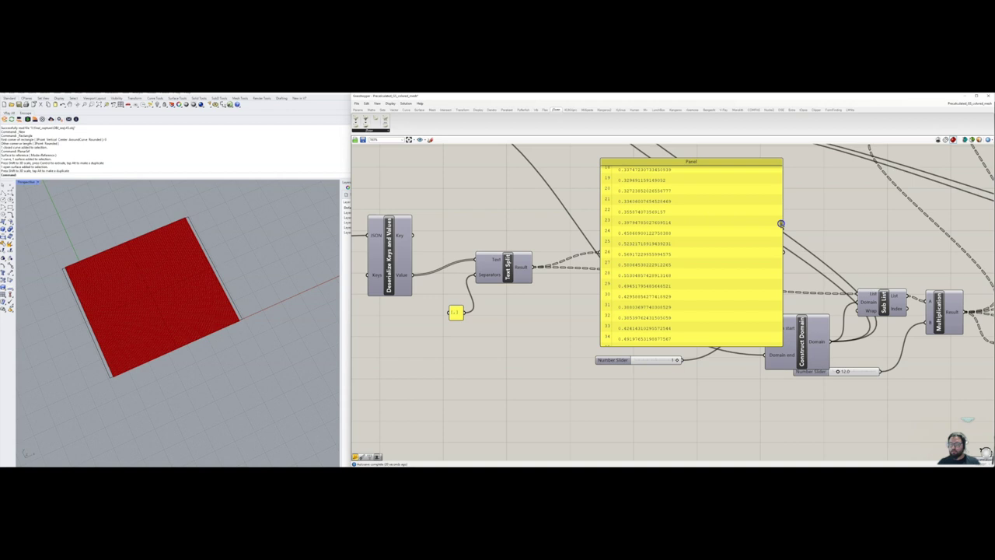
scroll(781, 224, up, 2)
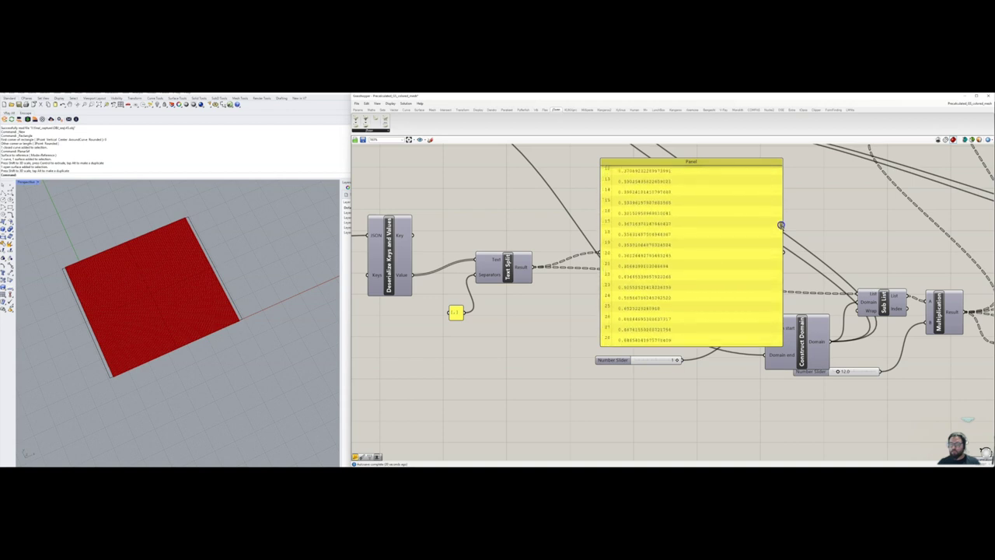
scroll(781, 224, down, 10)
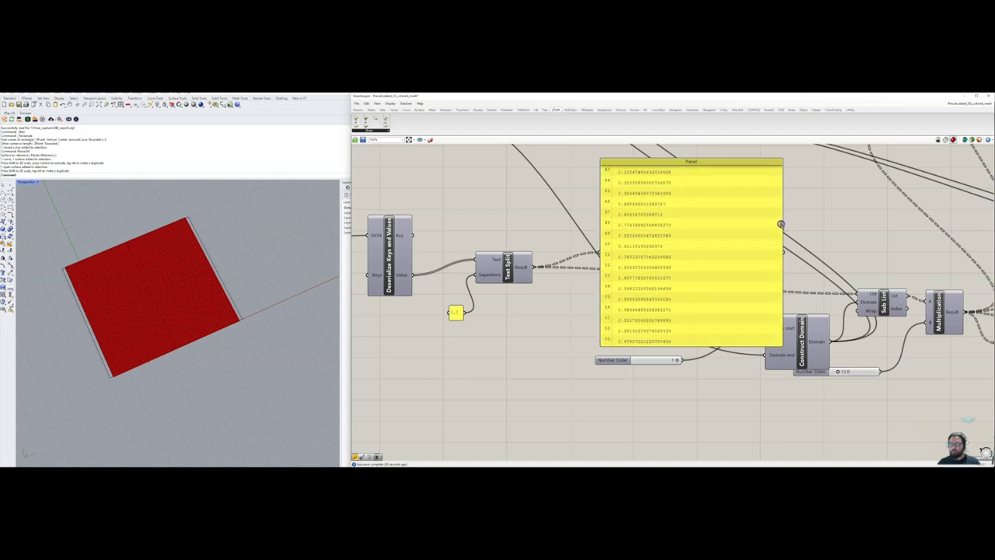
scroll(780, 224, up, 10)
scroll(781, 224, down, 20)
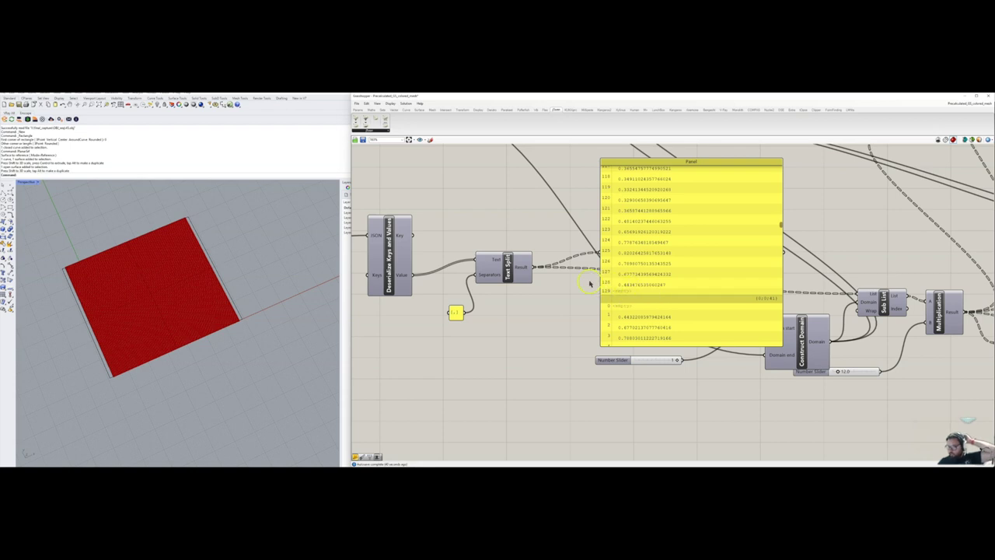
click(675, 281)
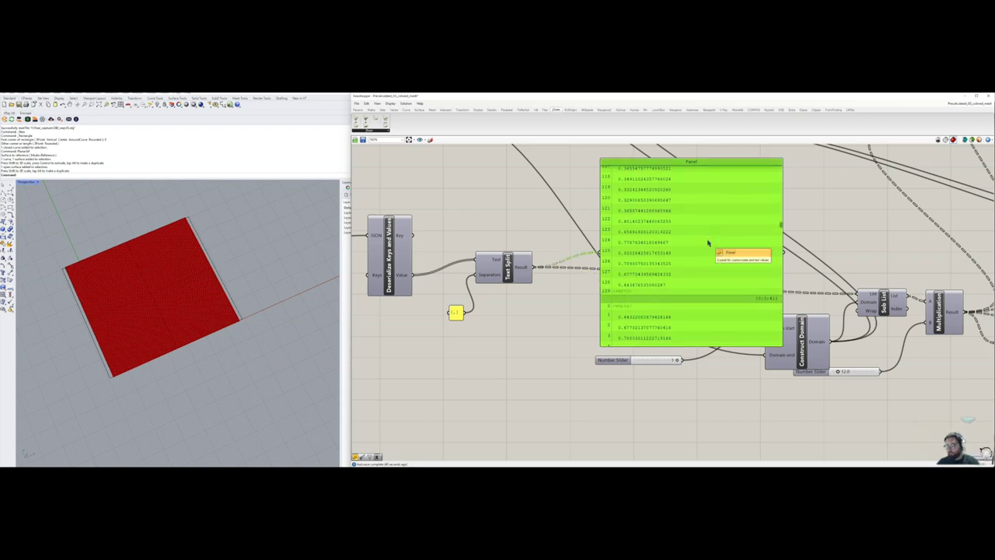
key(Delete)
Move Sub List, Construct Domain and the start-value Number Slider closer to Text Split
right_drag(732, 272, 715, 265)
drag(856, 296, 643, 253)
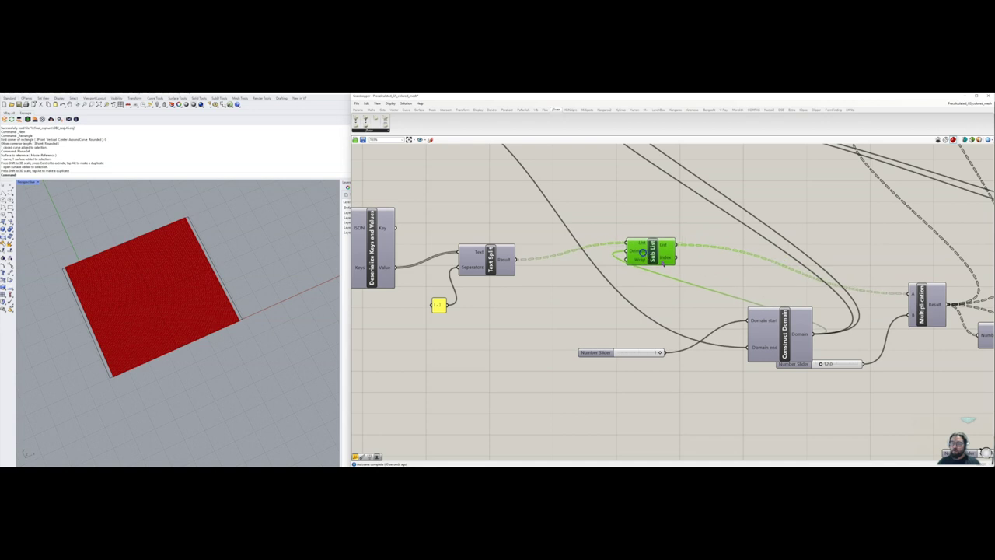
drag(614, 354, 497, 343)
drag(803, 339, 650, 325)
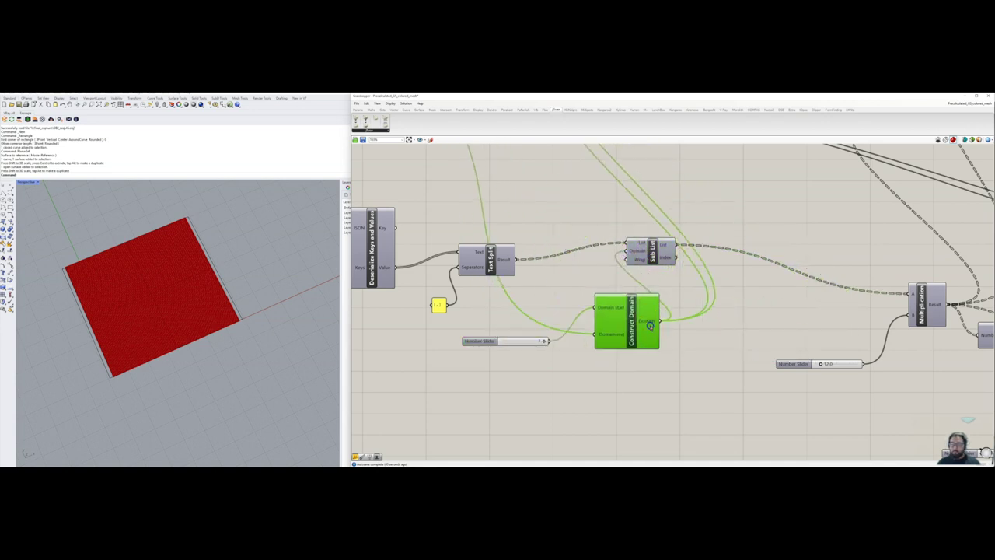
Line up the Number Slider with the Domain start input of Construct Domain and place Sub List to the right of Construct Domain
right_drag(564, 263, 628, 331)
scroll(645, 362, down, 1)
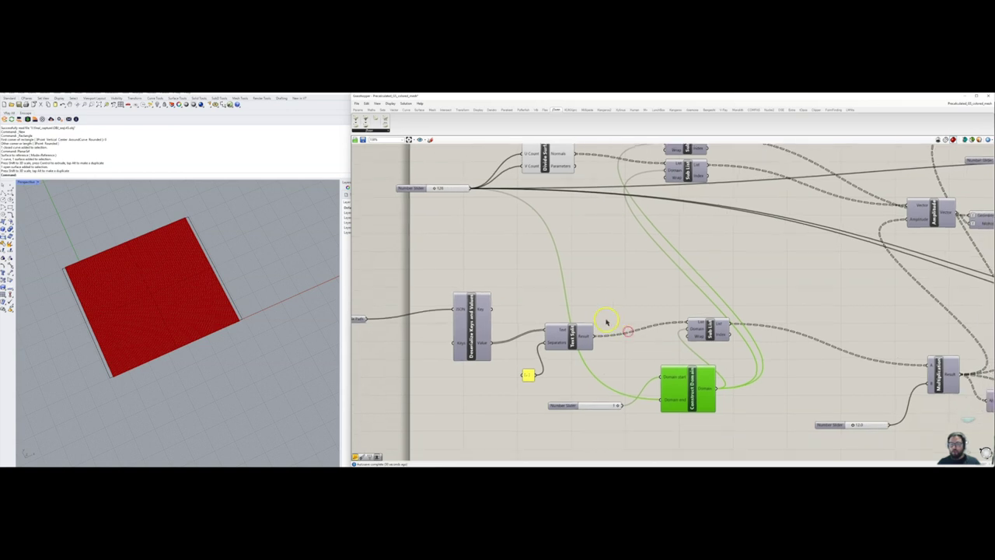
drag(571, 405, 652, 381)
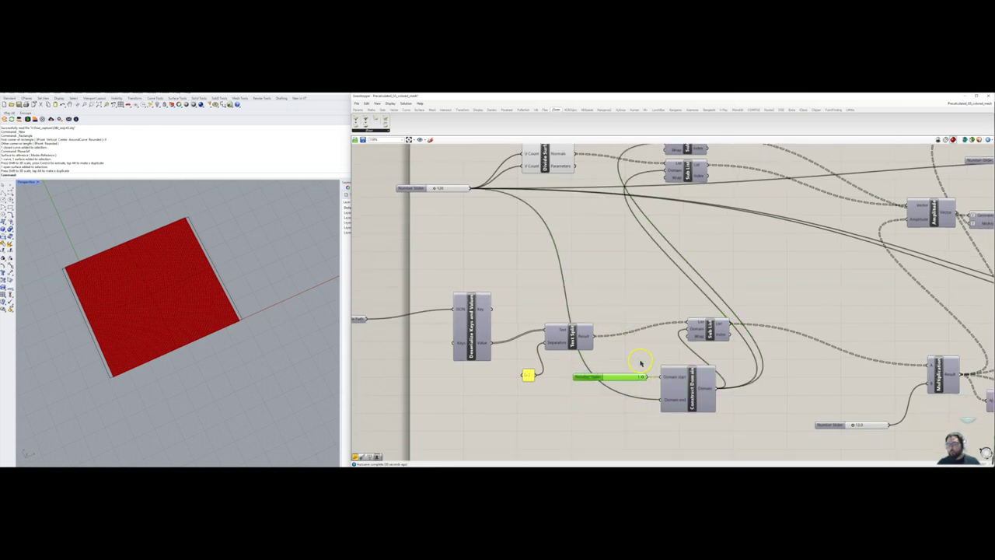
right_drag(714, 306, 671, 285)
drag(685, 313, 748, 332)
scroll(742, 332, up, 3)
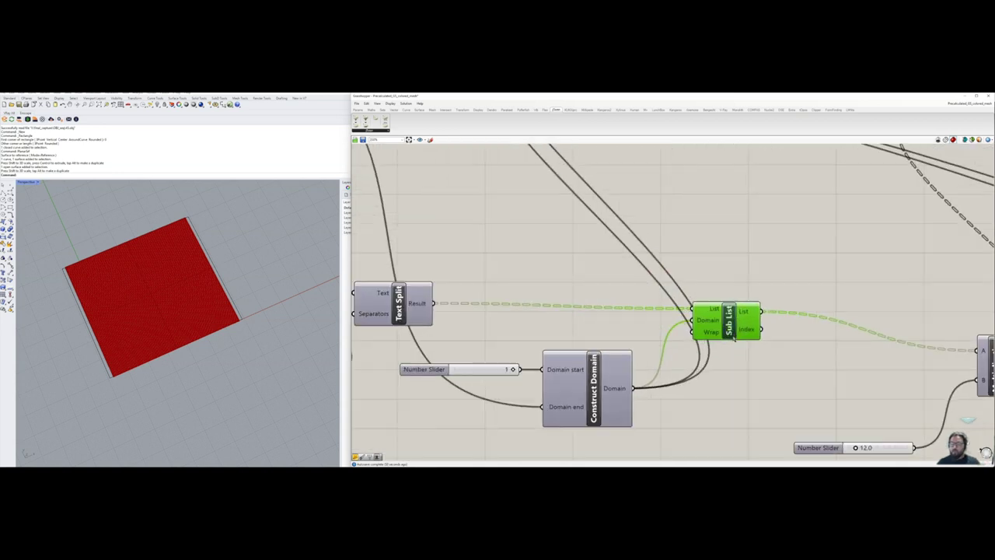
Add a Panel connected to the List output of Sub List and enlarge it to show the trimmed values
right_drag(744, 320, 690, 311)
double_click(762, 266)
text(//)
key(Return)
drag(762, 266, 799, 262)
drag(706, 303, 749, 265)
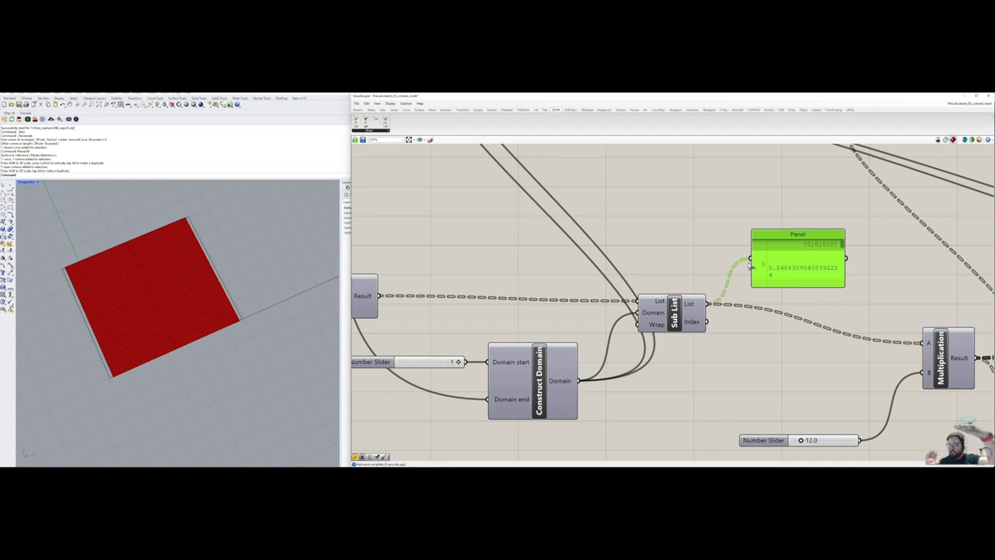
right_drag(823, 261, 751, 256)
drag(752, 257, 767, 275)
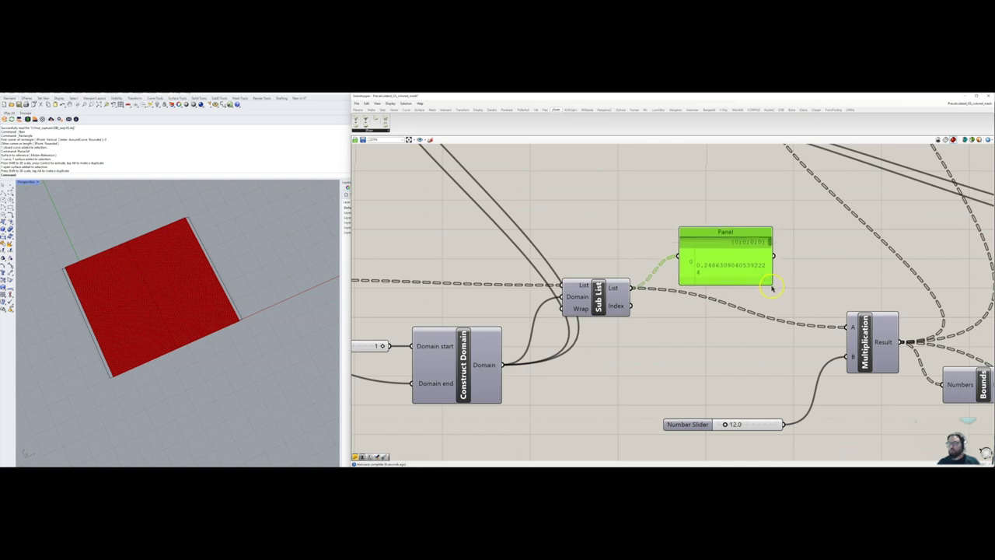
drag(805, 305, 810, 360)
Examine the items in each branch of the trimmed list in the Panel, and delete the Panel
drag(806, 243, 806, 246)
scroll(805, 247, up, 4)
scroll(806, 247, down, 9)
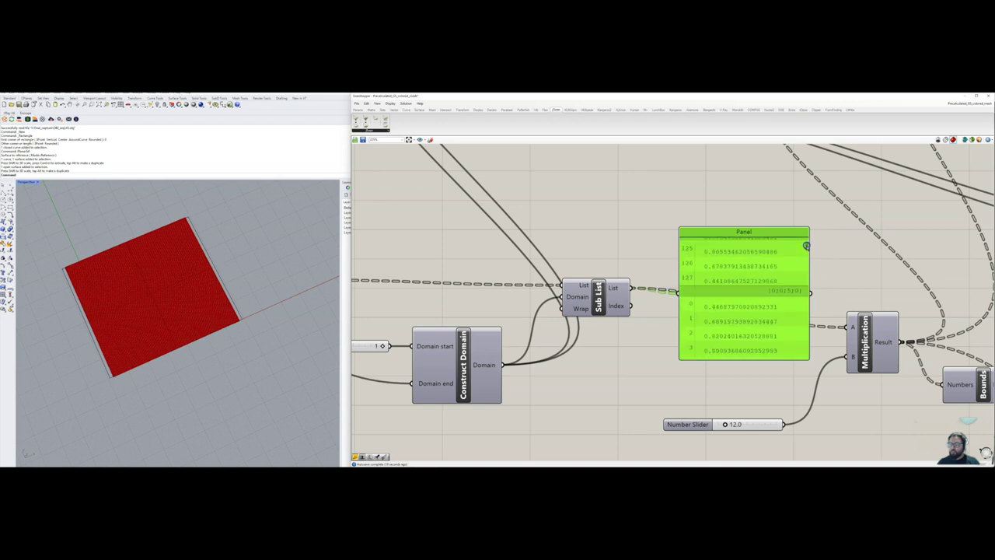
scroll(807, 247, down, 5)
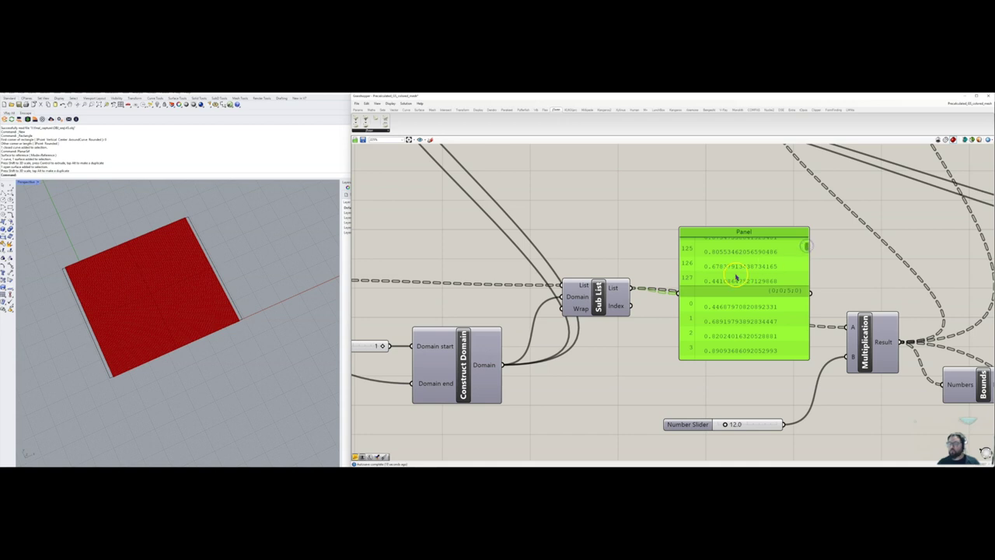
key(Delete)
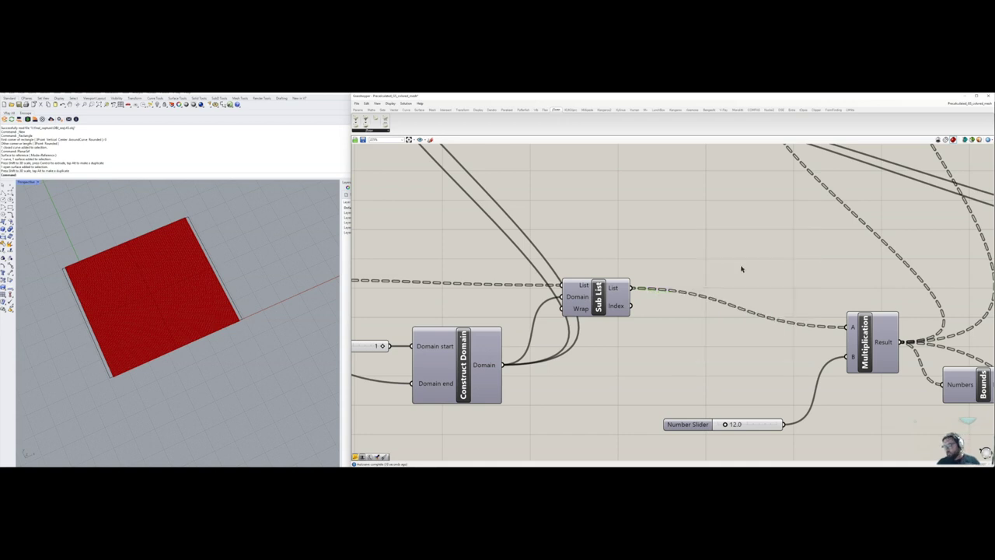
Move Multiplication and its factor Number Slider closer to the Sub List that trims the split values
scroll(742, 271, down, 2)
drag(809, 322, 747, 318)
drag(667, 386, 630, 346)
drag(754, 322, 743, 310)
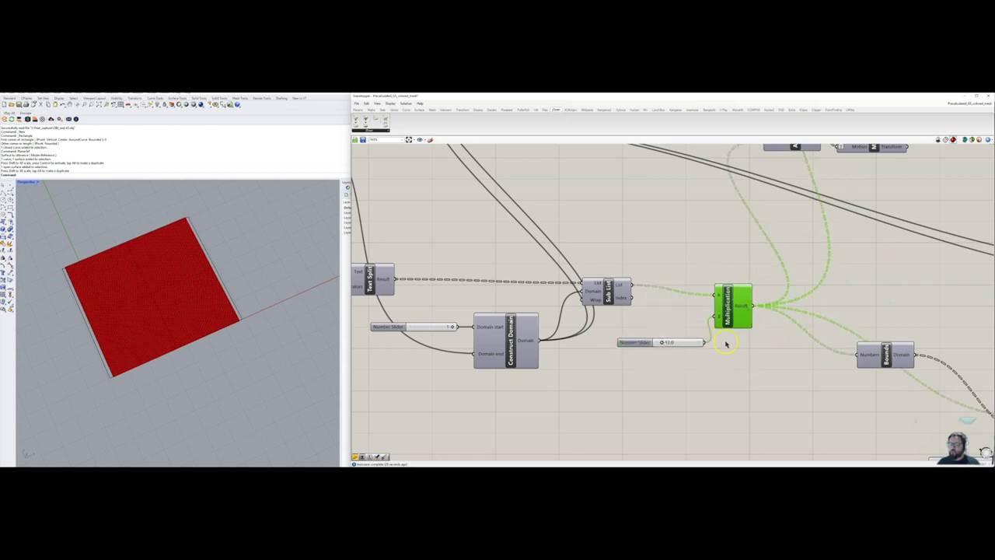
right_drag(710, 299, 706, 318)
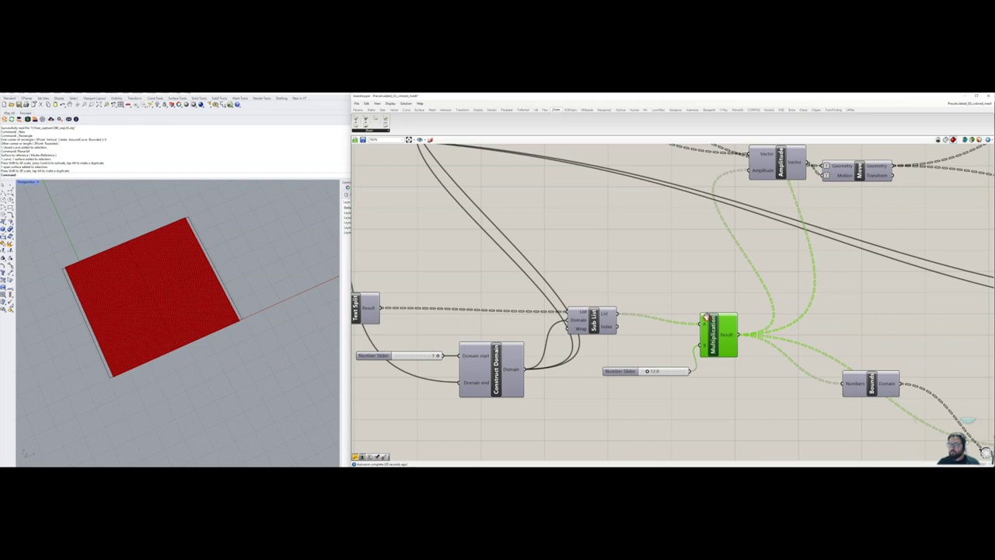
scroll(706, 319, down, 3)
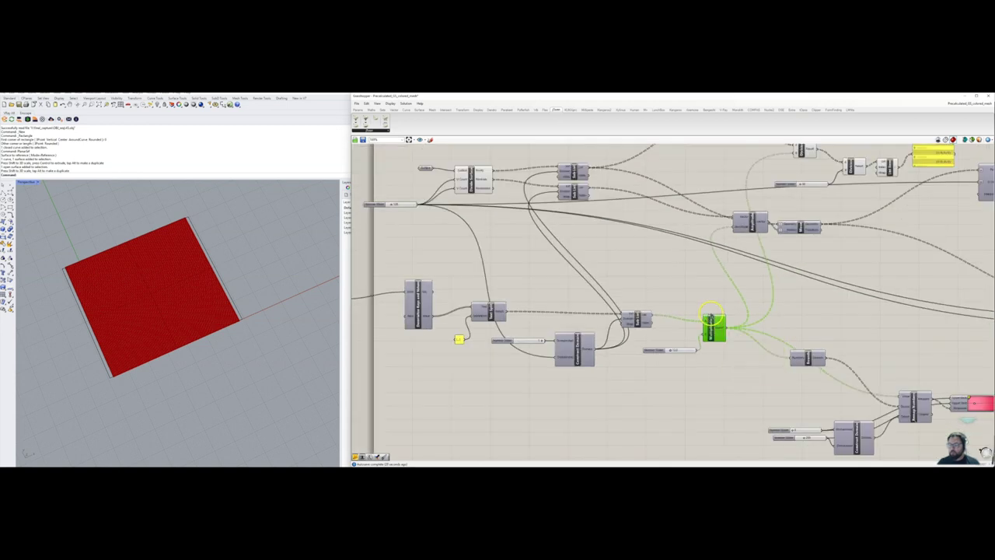
right_drag(705, 319, 612, 242)
drag(926, 398, 699, 275)
right_drag(652, 231, 744, 395)
right_drag(573, 326, 609, 281)
Shift the JSON-processing components from the key-and-value deserializer to Multiplication to the left, tightening the gap after Text Split
drag(745, 326, 410, 410)
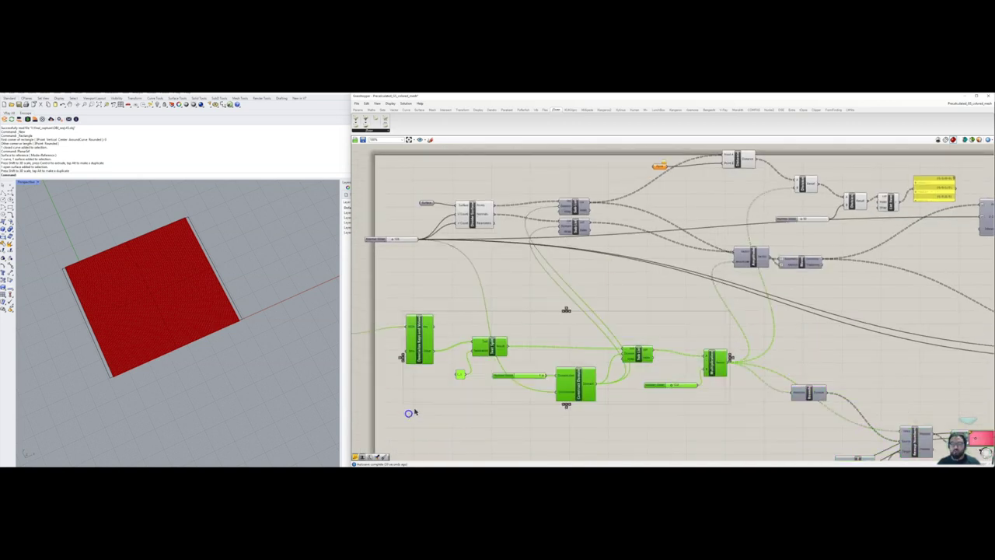
right_drag(576, 342, 674, 333)
drag(515, 331, 475, 337)
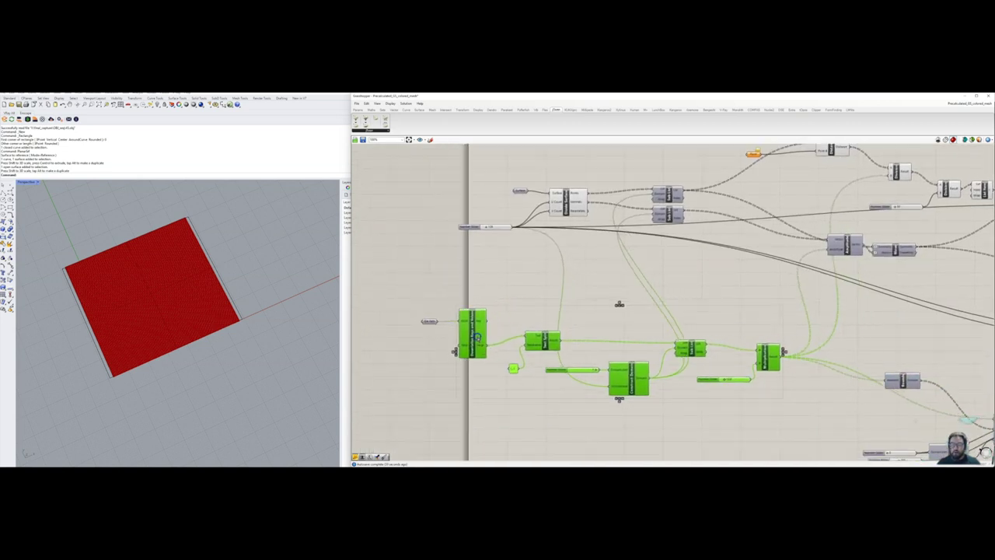
drag(783, 324, 575, 397)
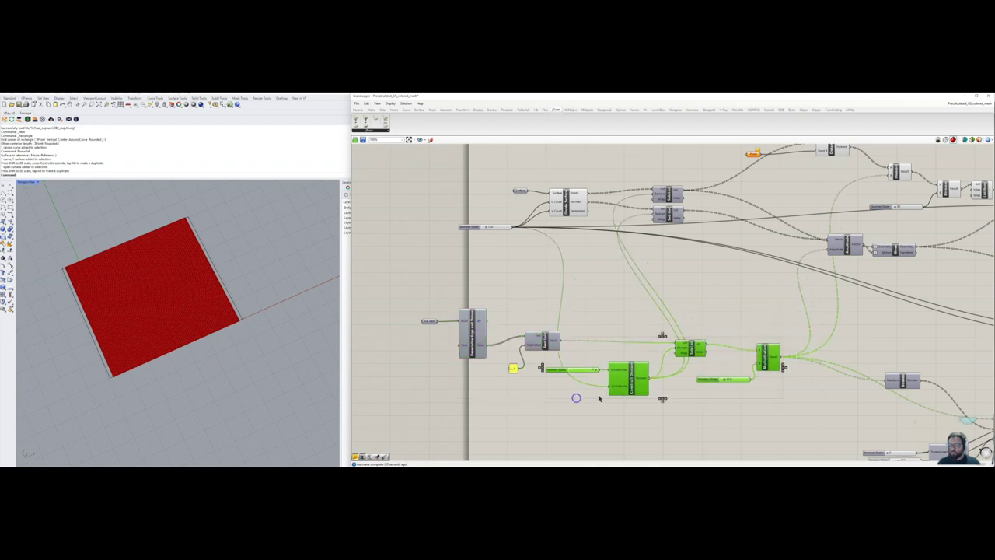
drag(638, 395, 628, 391)
Move the two Sub List components fed by Divide Surface farther to its right
click(755, 276)
right_drag(755, 275, 641, 318)
drag(585, 203, 523, 289)
scroll(535, 276, up, 3)
drag(589, 212, 693, 212)
click(653, 362)
right_drag(654, 363, 692, 379)
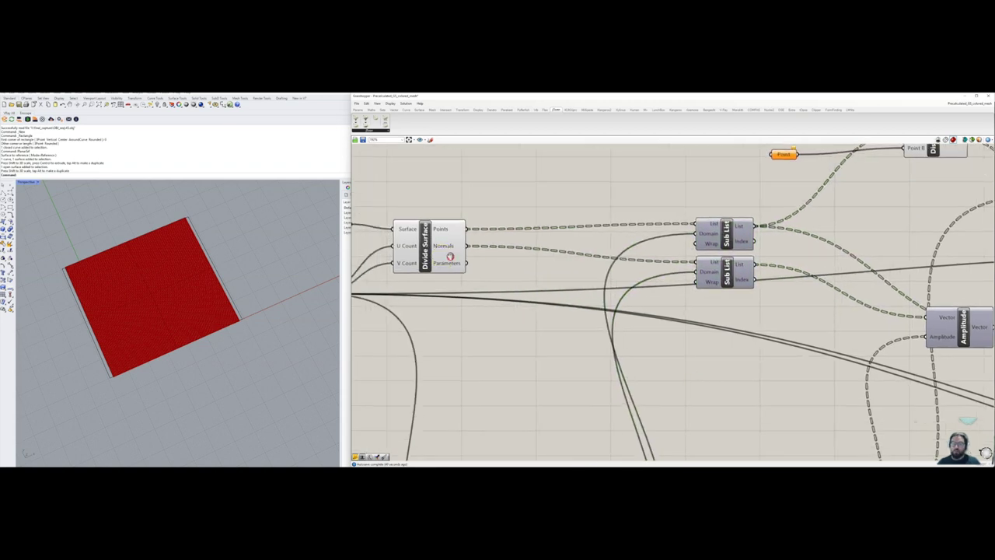
Check the data tree of Divide Surface's Points output and the Sub List that trims those points
right_drag(444, 257, 534, 272)
mouse_move(530, 249)
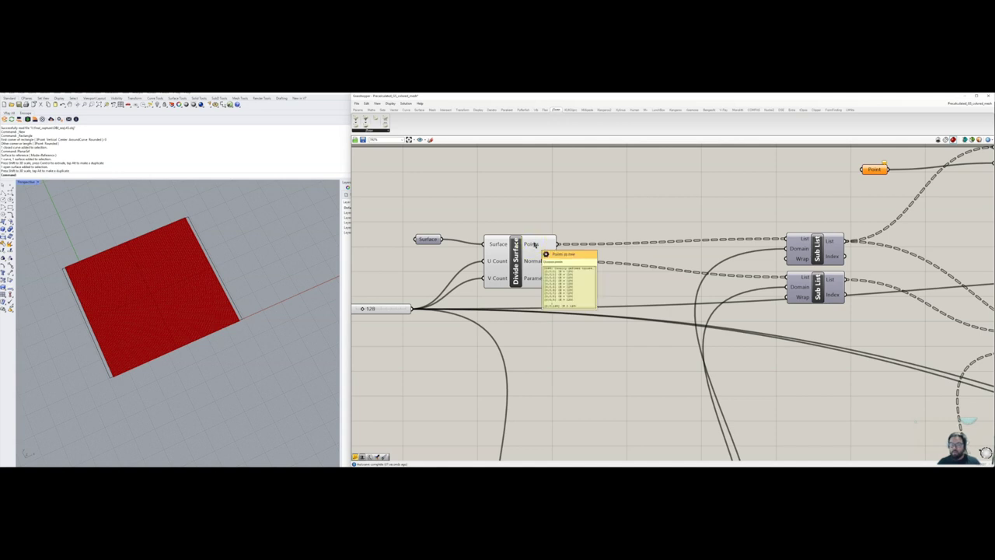
right_drag(838, 261, 664, 236)
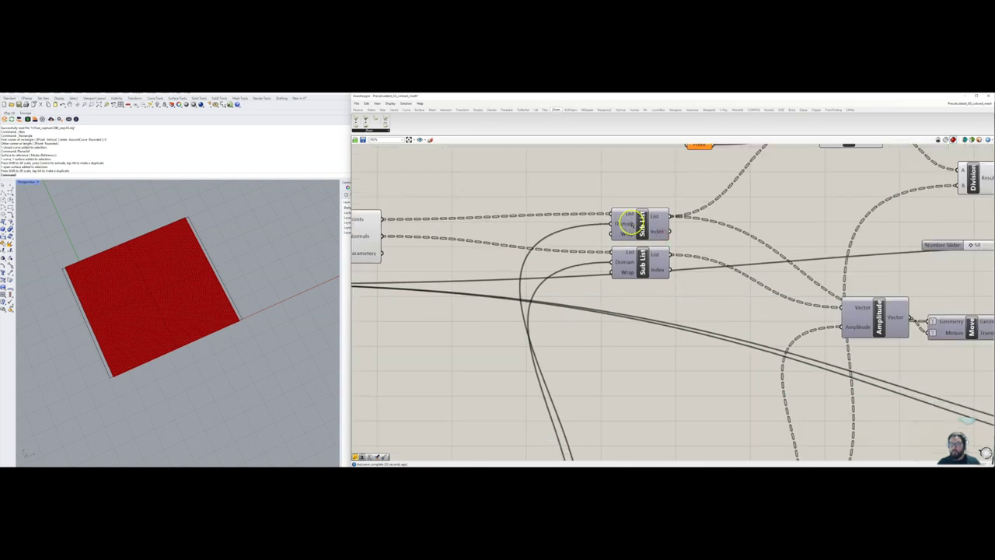
mouse_move(633, 225)
scroll(627, 222, down, 3)
click(642, 220)
scroll(707, 227, up, 4)
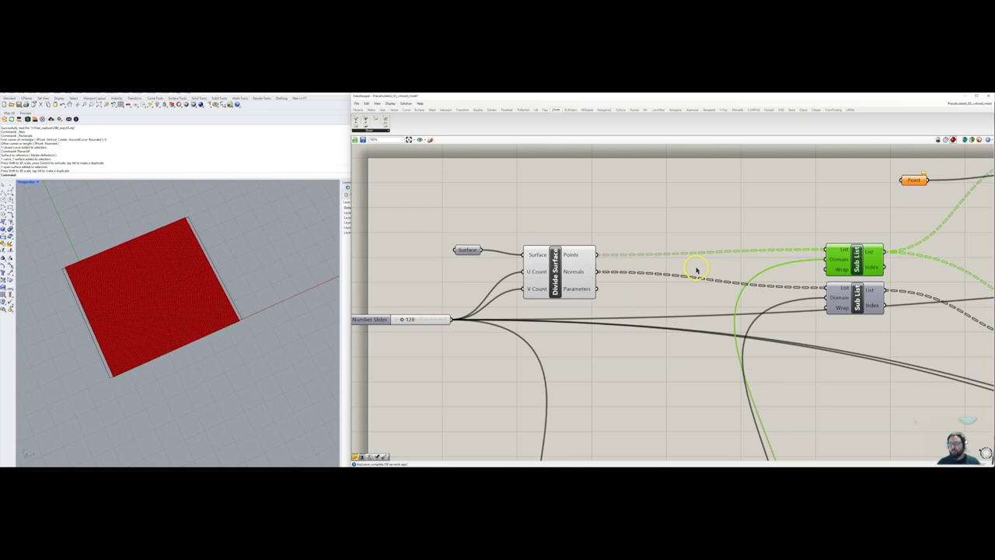
Trace the division-count slider's connections and check the List output and Domain input of the points Sub List
scroll(697, 270, down, 2)
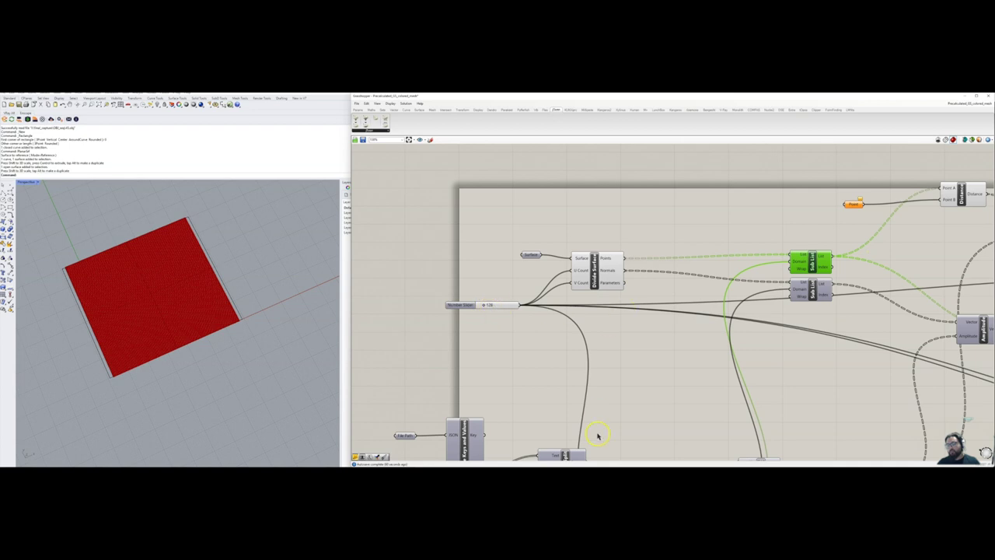
right_drag(599, 410, 573, 286)
right_drag(537, 207, 538, 264)
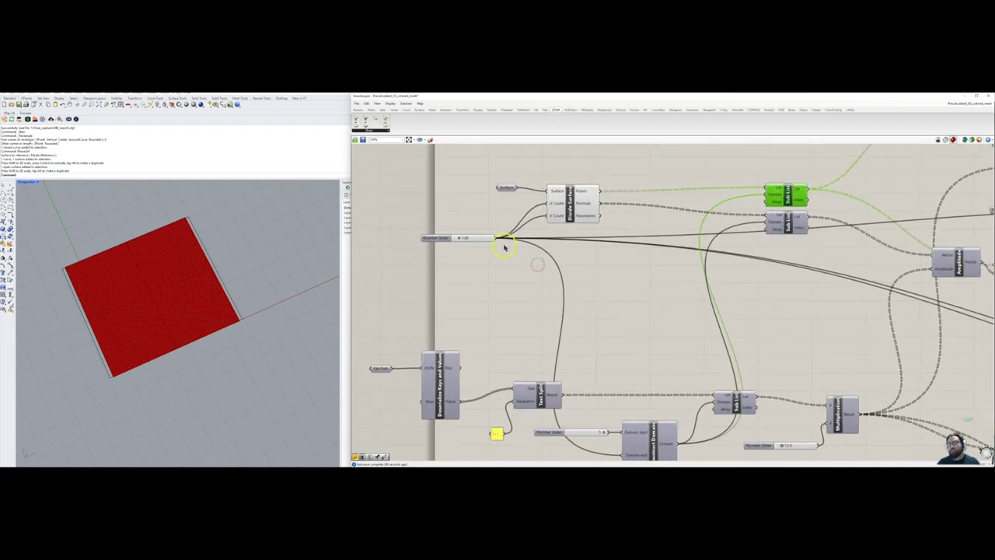
right_drag(701, 261, 559, 278)
scroll(636, 237, up, 3)
mouse_move(673, 180)
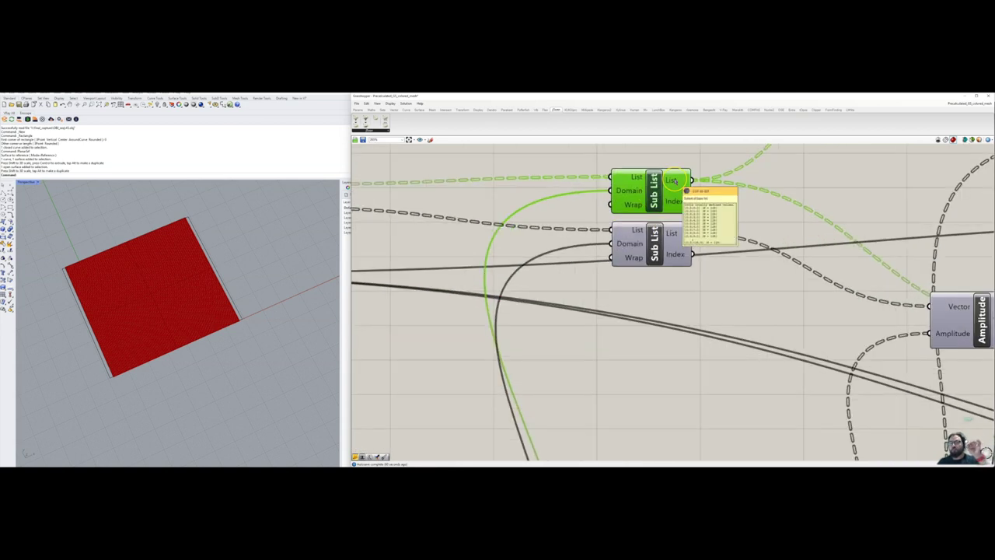
mouse_move(626, 195)
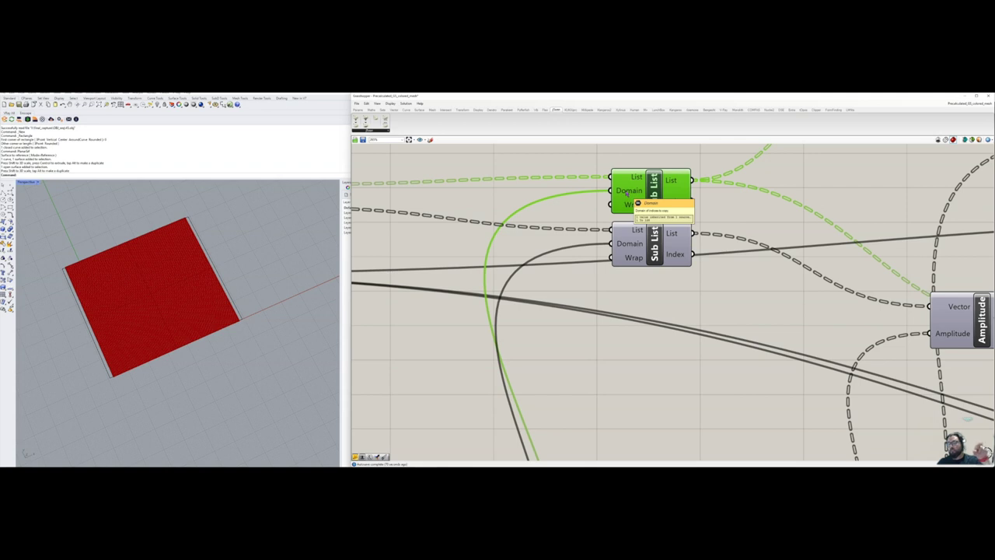
Place Construct Domain and its start-value Number Slider between the surface branch and the JSON branch, near the Sub Lists
scroll(626, 194, down, 5)
drag(643, 200, 552, 281)
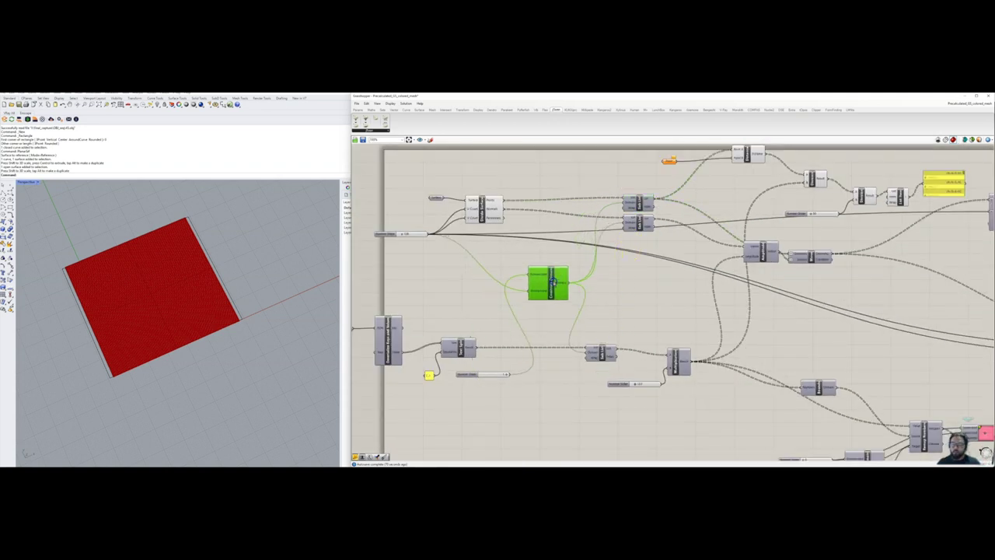
drag(469, 375, 488, 268)
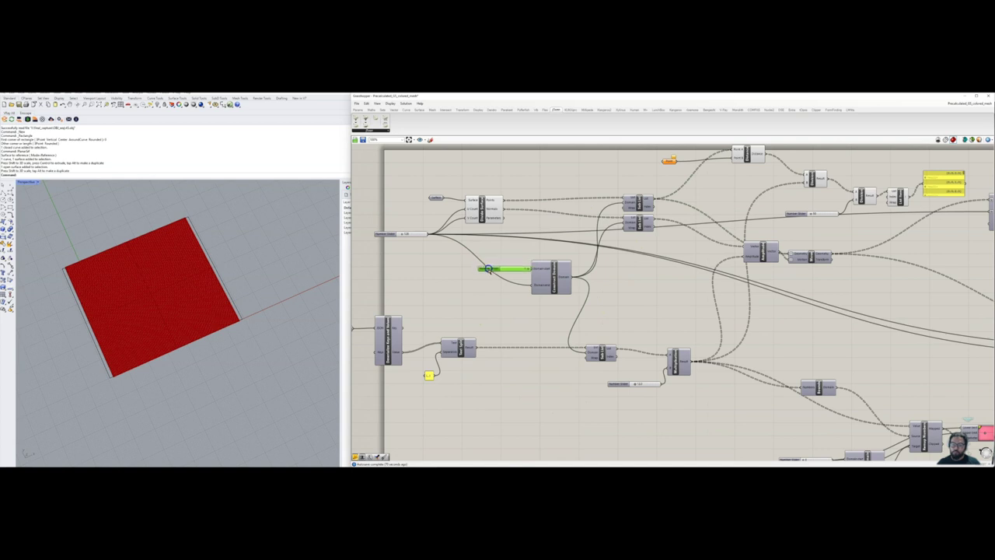
drag(599, 349, 604, 347)
Move Amplitude closer to the two Sub List components of the surface branch
right_drag(641, 244, 626, 288)
scroll(623, 239, up, 3)
scroll(626, 241, up, 1)
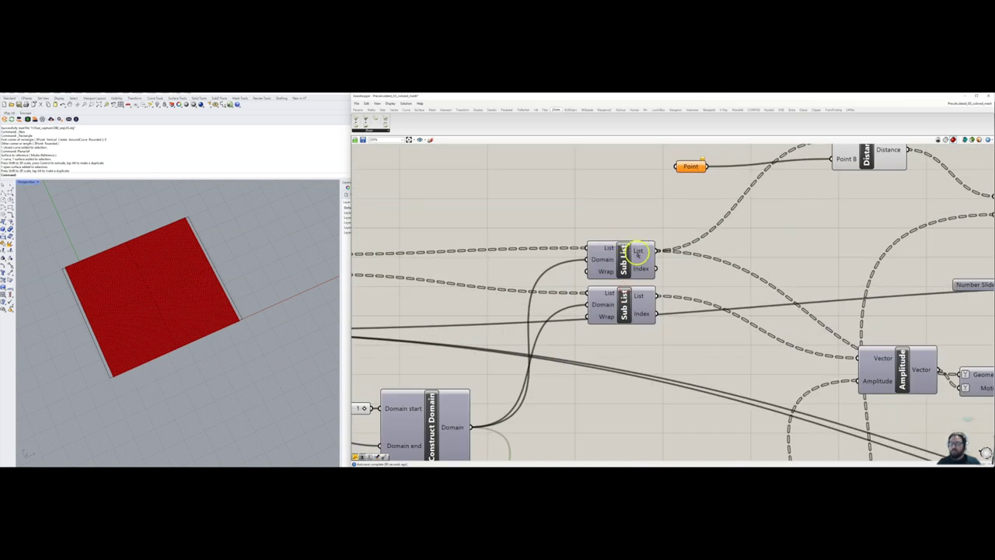
scroll(682, 271, down, 3)
scroll(634, 293, up, 1)
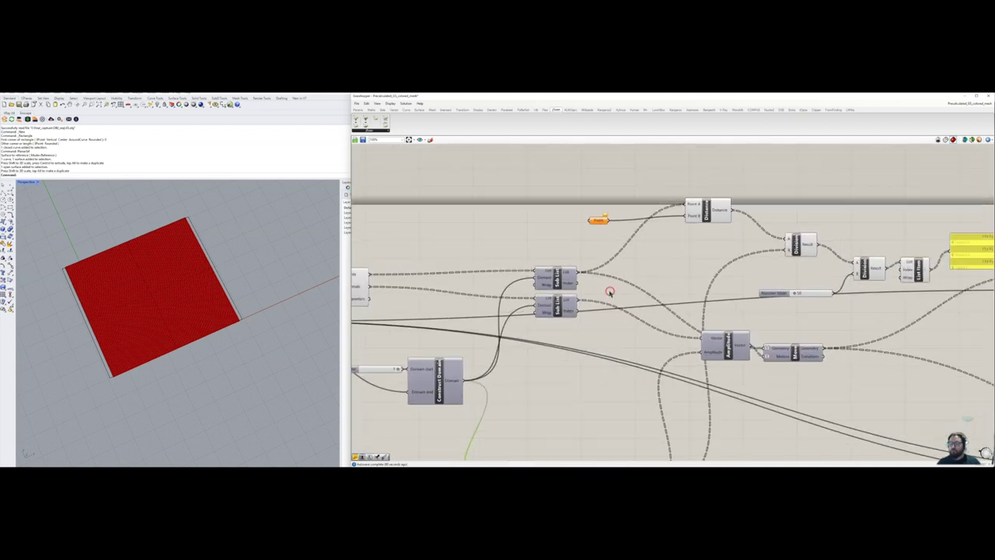
drag(733, 232, 590, 178)
right_drag(648, 245, 628, 240)
drag(674, 330, 624, 325)
Move the Point, Distance, Division, List Item, Number Slider and Panel side branch up, clear of the main chain
drag(756, 162, 510, 222)
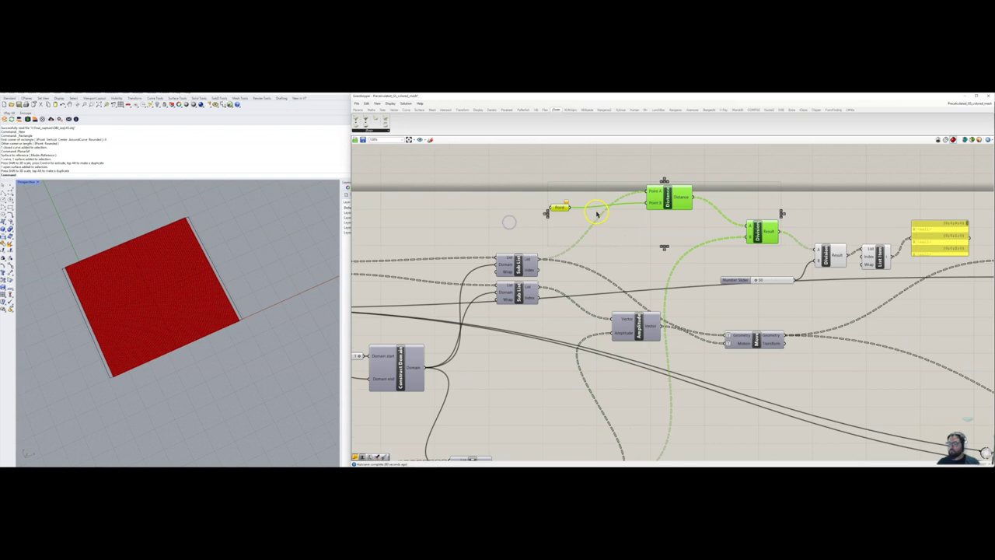
scroll(596, 213, down, 2)
drag(801, 272, 562, 186)
drag(793, 252, 794, 176)
drag(829, 241, 844, 166)
right_drag(724, 224, 720, 299)
drag(894, 279, 549, 189)
drag(642, 206, 647, 148)
click(674, 287)
right_drag(677, 313, 679, 245)
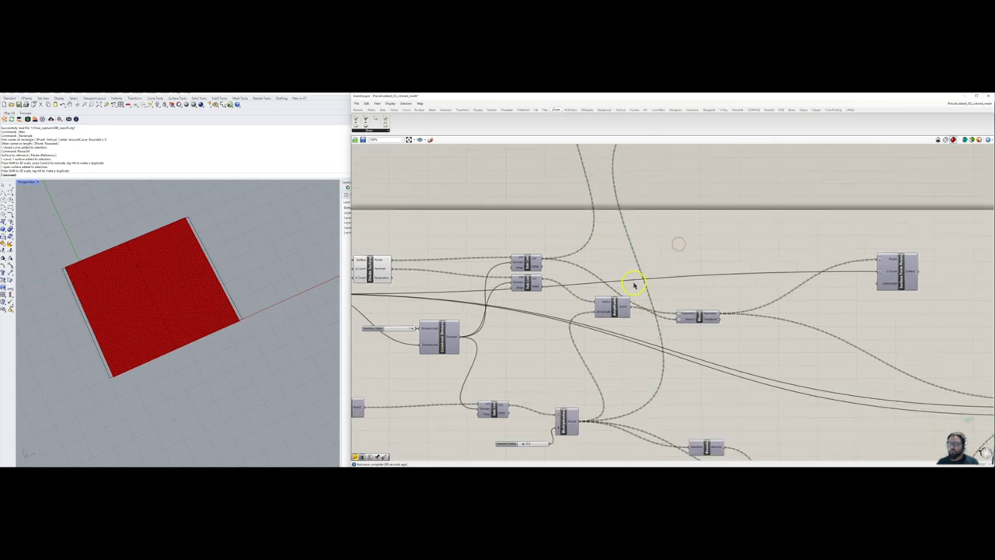
Place Move level with the points Sub List and set Amplitude below, between the normals Sub List and Move
drag(620, 311, 603, 314)
drag(700, 316, 700, 285)
right_drag(726, 295, 708, 264)
drag(681, 255, 663, 238)
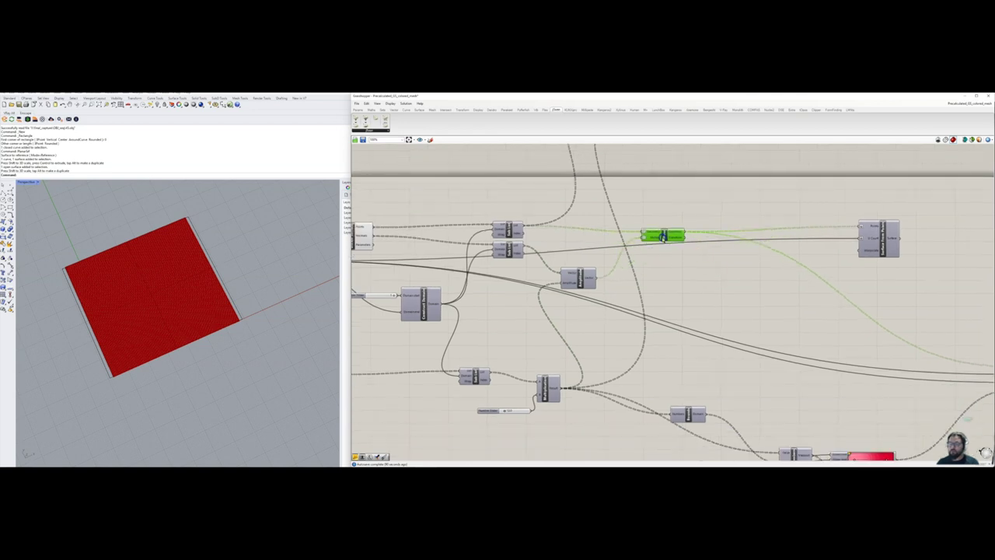
right_drag(758, 261, 751, 265)
drag(897, 282, 628, 216)
click(702, 267)
scroll(700, 261, up, 4)
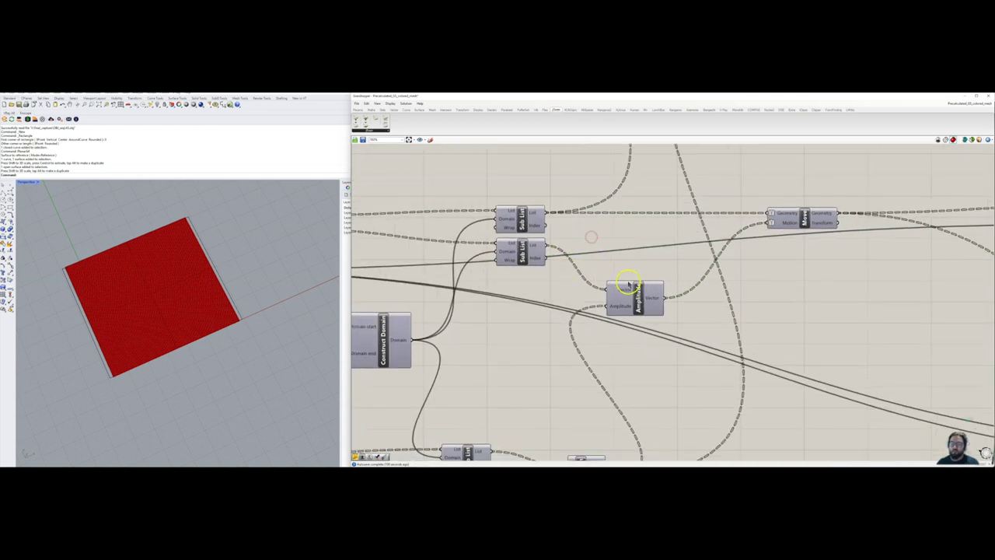
right_drag(629, 294, 599, 221)
drag(599, 221, 662, 242)
Select the normals Sub List and check the data tree of Divide Surface's Normals output feeding it
right_drag(505, 254, 573, 272)
scroll(531, 282, down, 1)
click(565, 201)
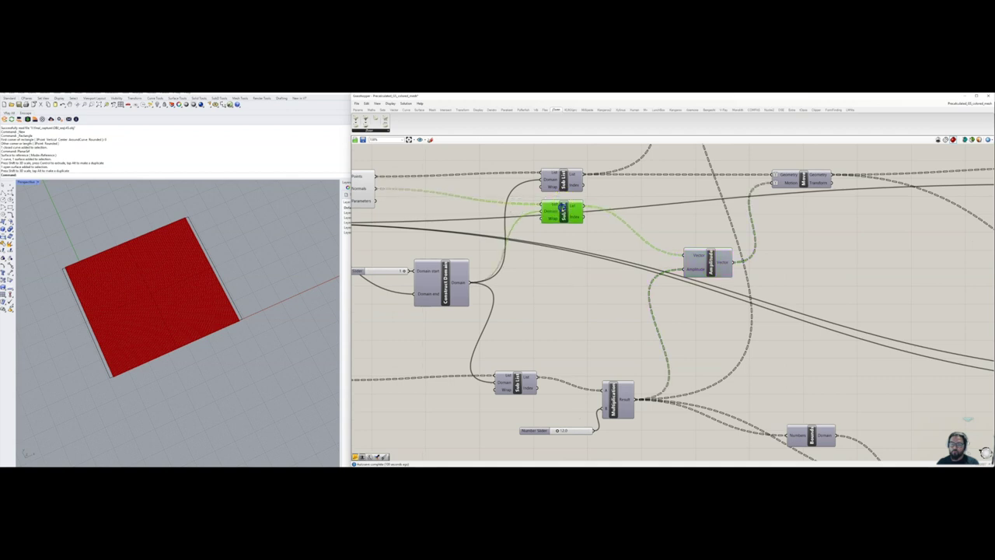
right_drag(452, 218, 523, 228)
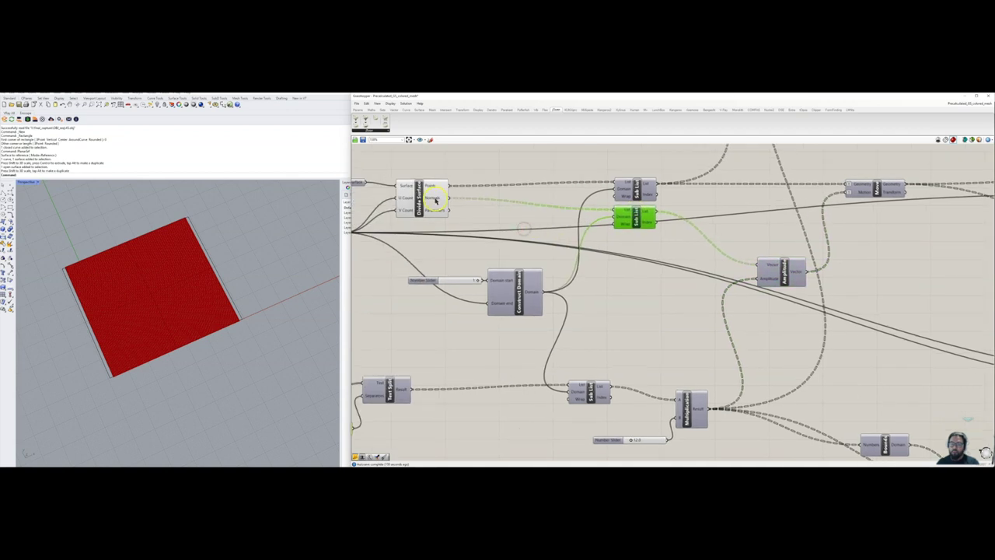
mouse_move(436, 200)
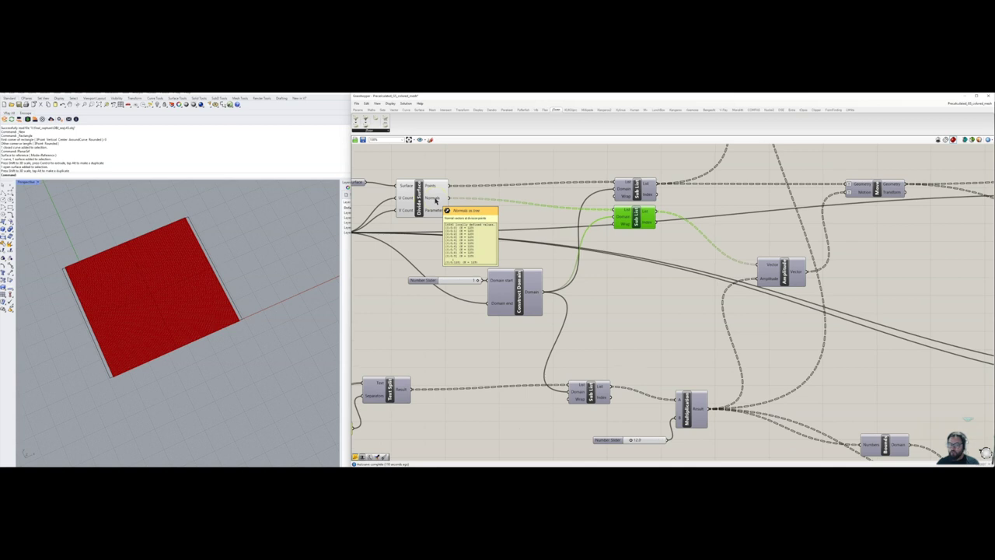
click(447, 201)
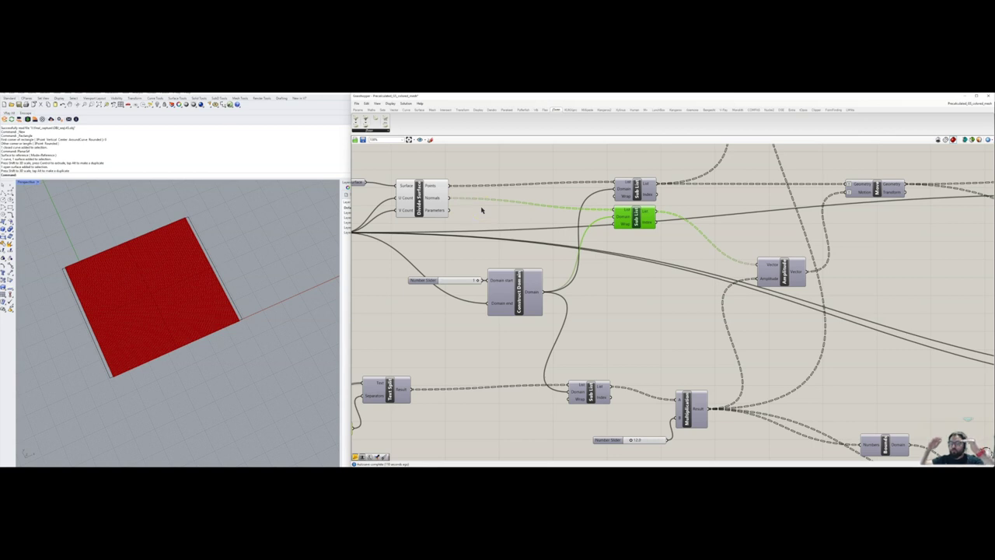
mouse_move(429, 200)
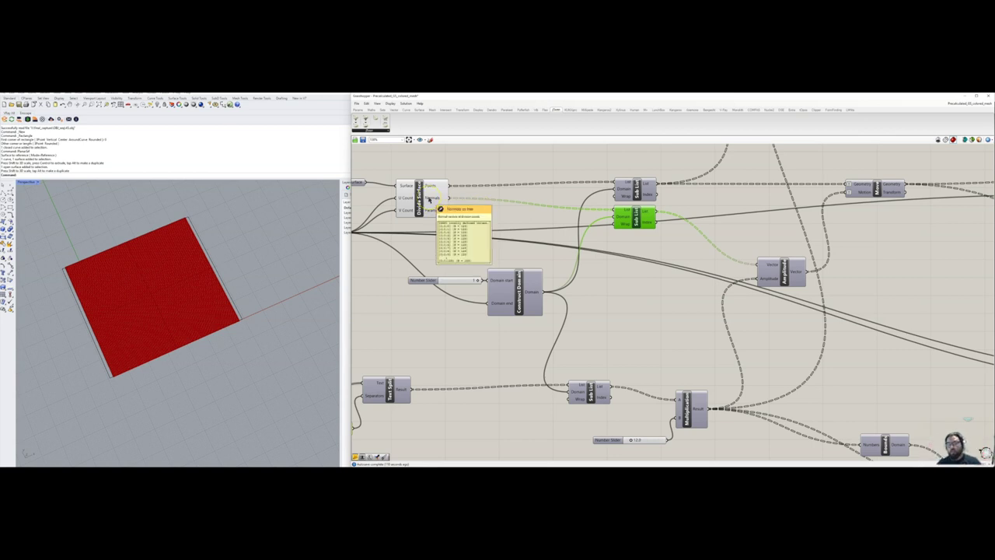
Select the base surface with its boundary curve in the Rhino viewport and hide them
right_drag(176, 278, 202, 275)
scroll(171, 304, up, 8)
scroll(172, 302, down, 5)
click(235, 275)
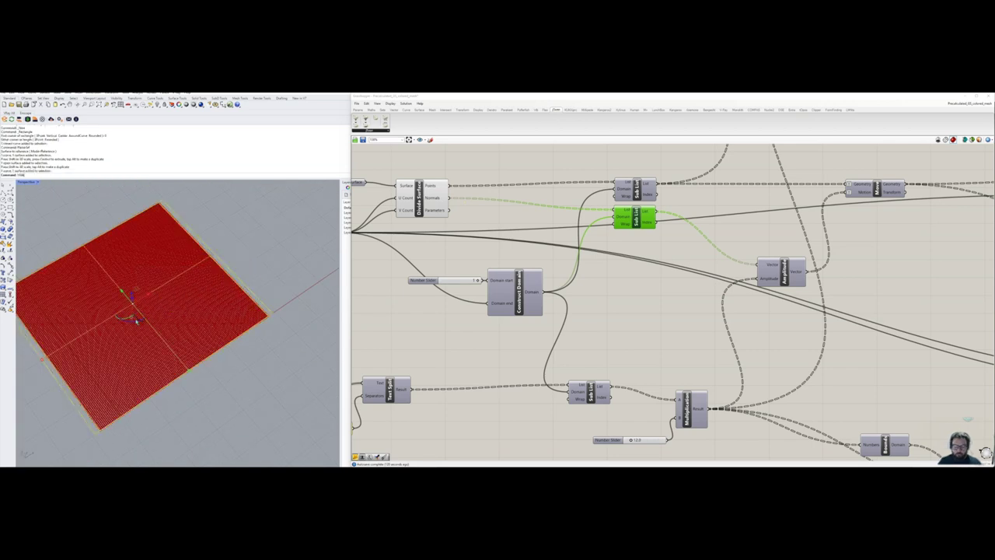
key(ctrl+h)
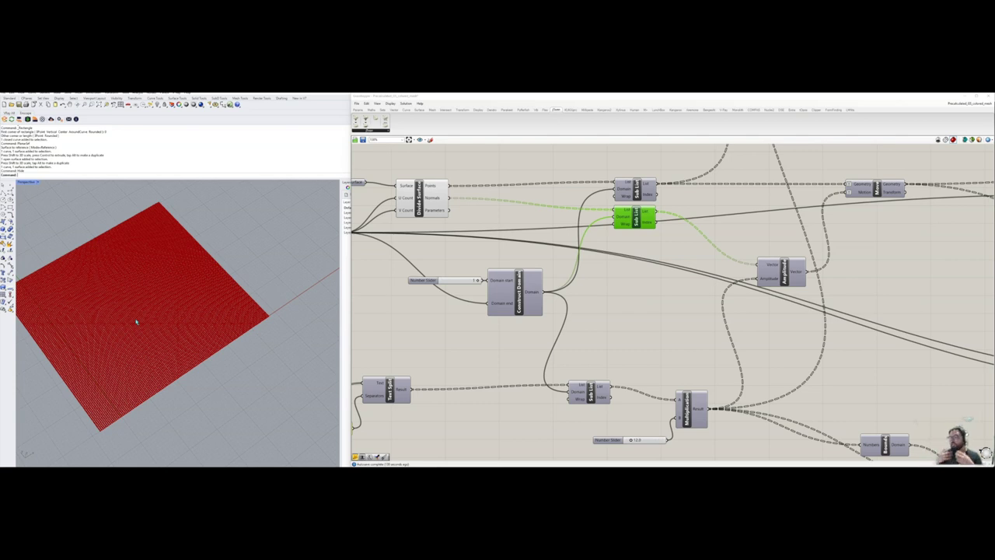
Check the Normals and Points output data trees of Divide Surface
mouse_move(431, 198)
click(433, 185)
mouse_move(433, 188)
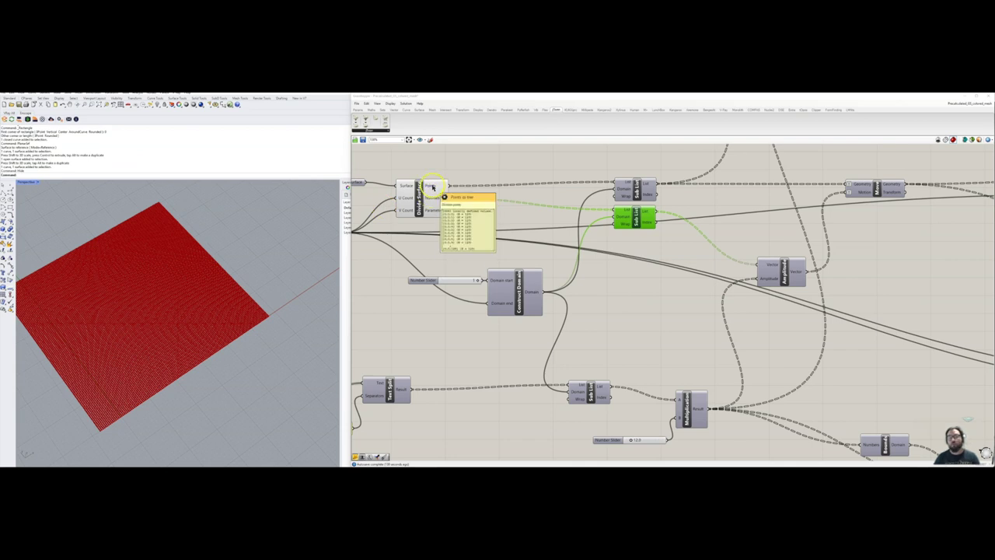
Check the data tree arriving at Amplitude's Vector input from the normals Sub List
right_drag(689, 213, 567, 262)
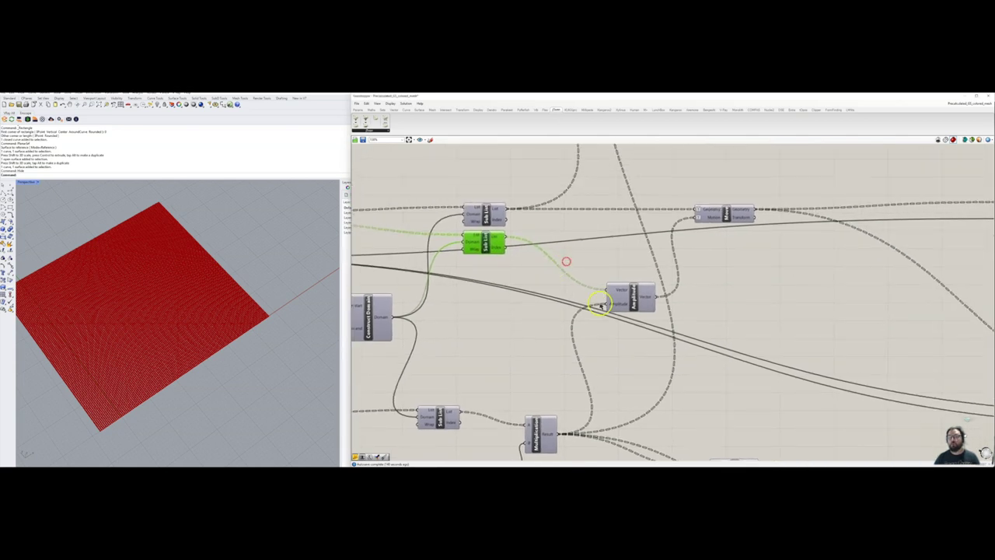
right_drag(565, 318, 578, 290)
click(551, 223)
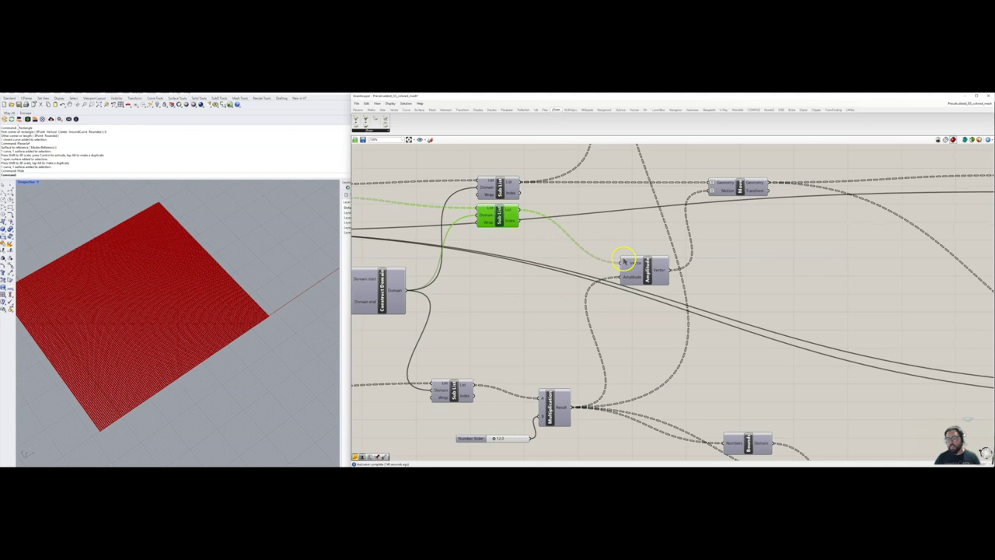
mouse_move(634, 265)
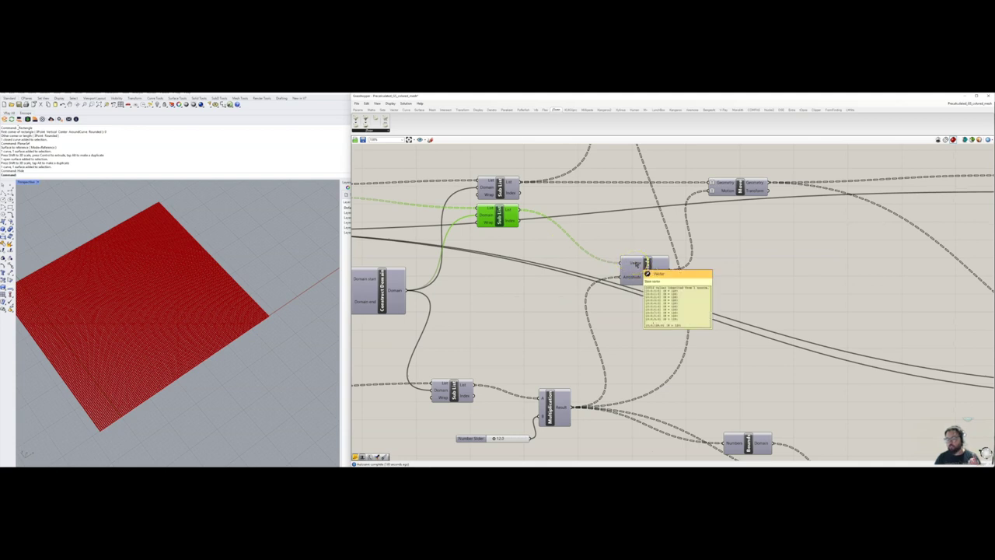
right_drag(573, 300, 591, 290)
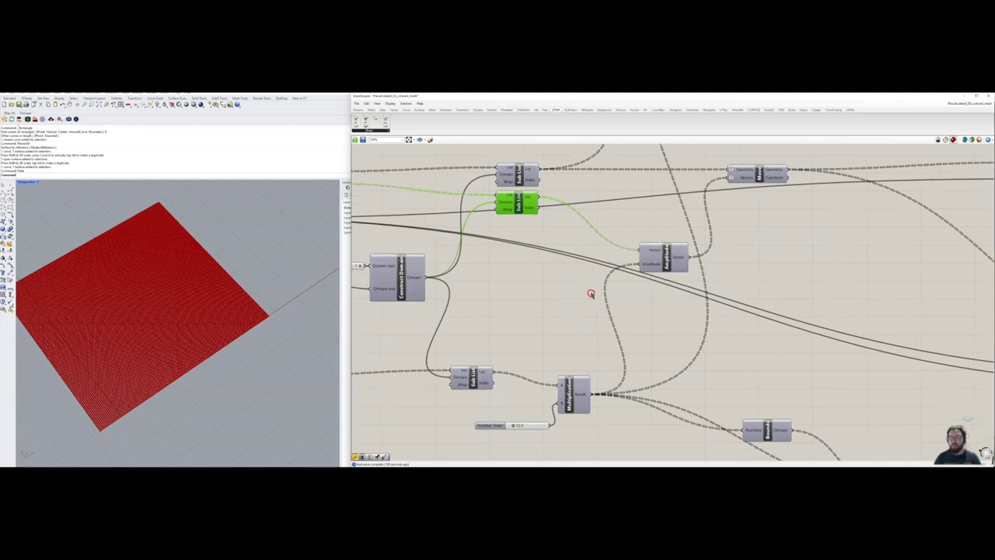
Trace the Amplitude values back through Multiplication to its number slider and examine Amplitude's Vector output
click(638, 276)
drag(642, 278, 646, 270)
click(575, 388)
right_drag(466, 374, 513, 352)
drag(562, 414, 555, 394)
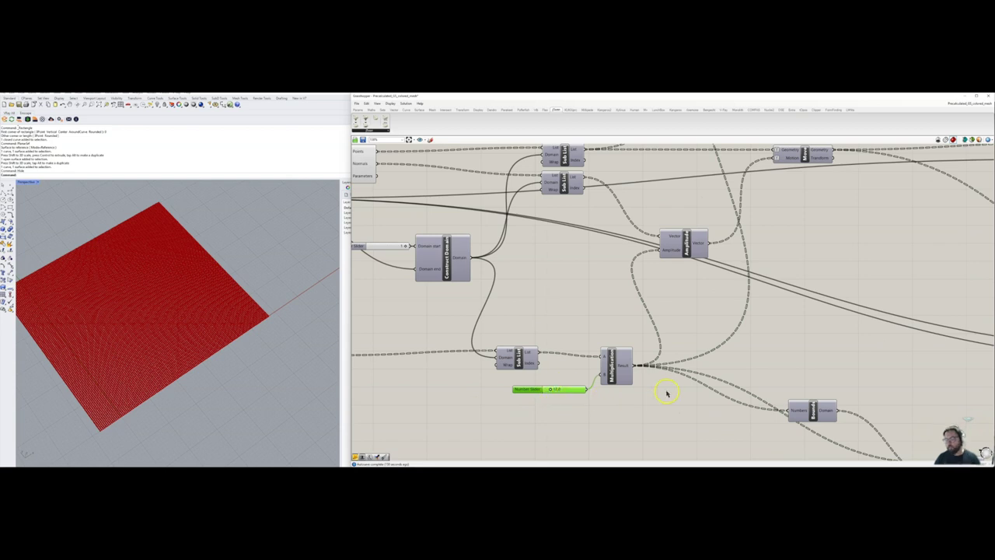
right_drag(728, 283, 652, 350)
mouse_move(622, 311)
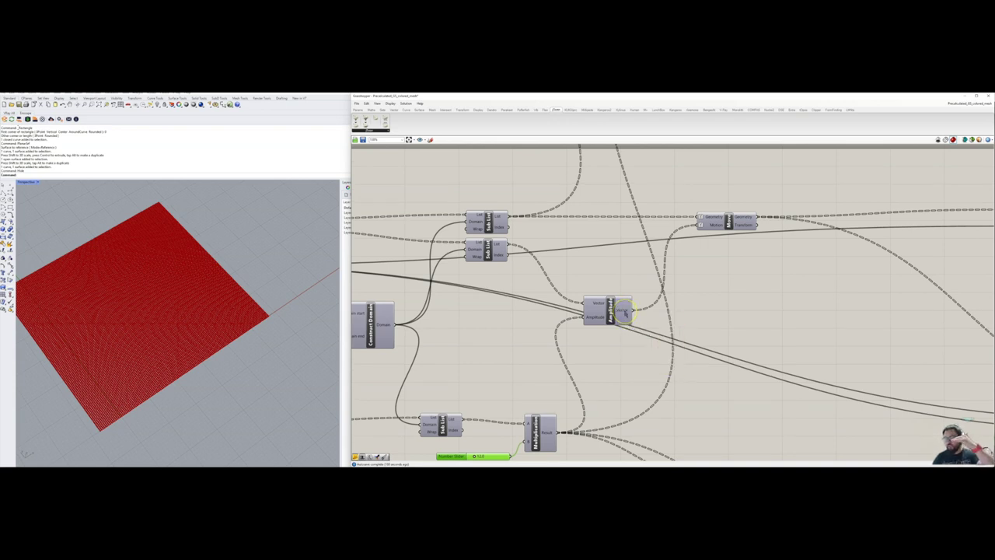
Check the data tree of Move's Geometry input and trace its Motion input back to Amplitude
right_drag(729, 277, 680, 321)
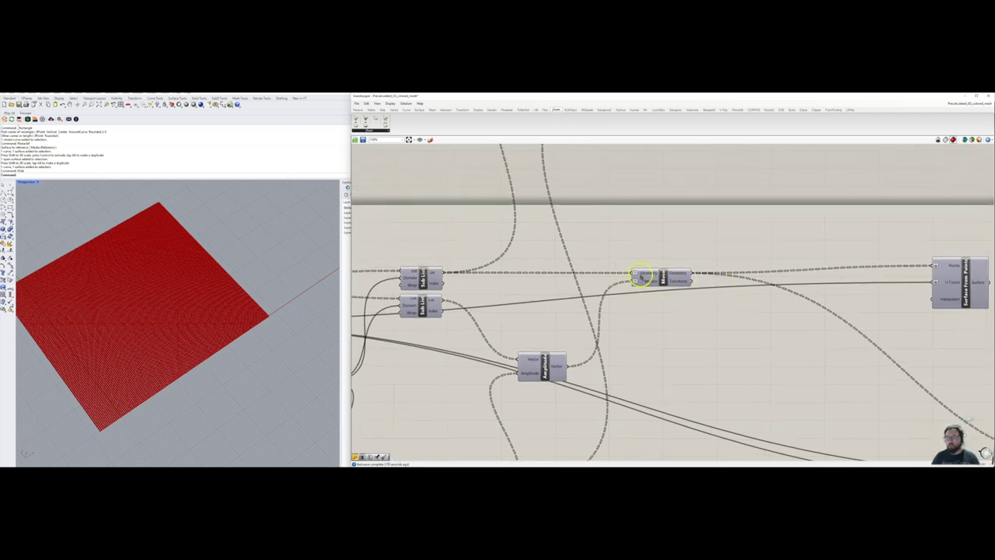
mouse_move(649, 276)
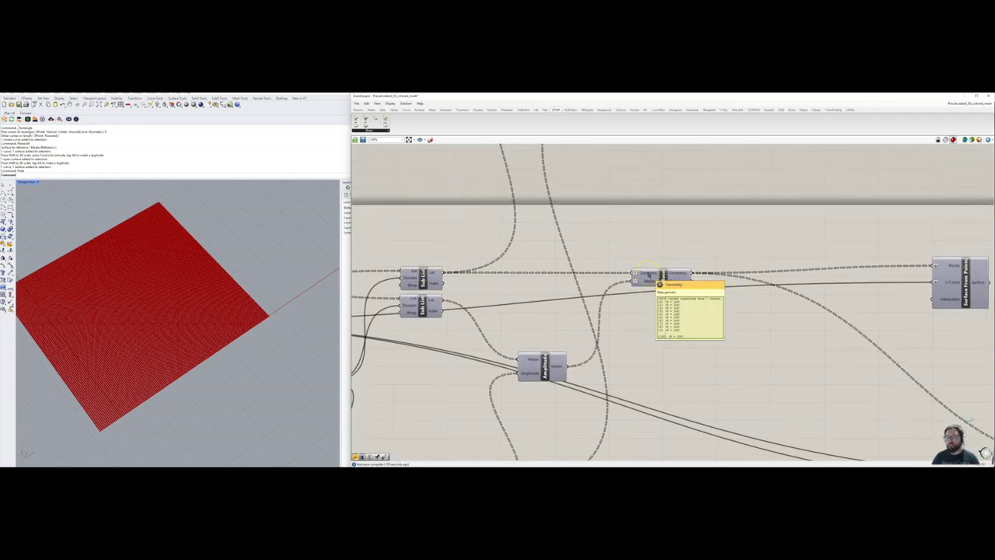
click(556, 369)
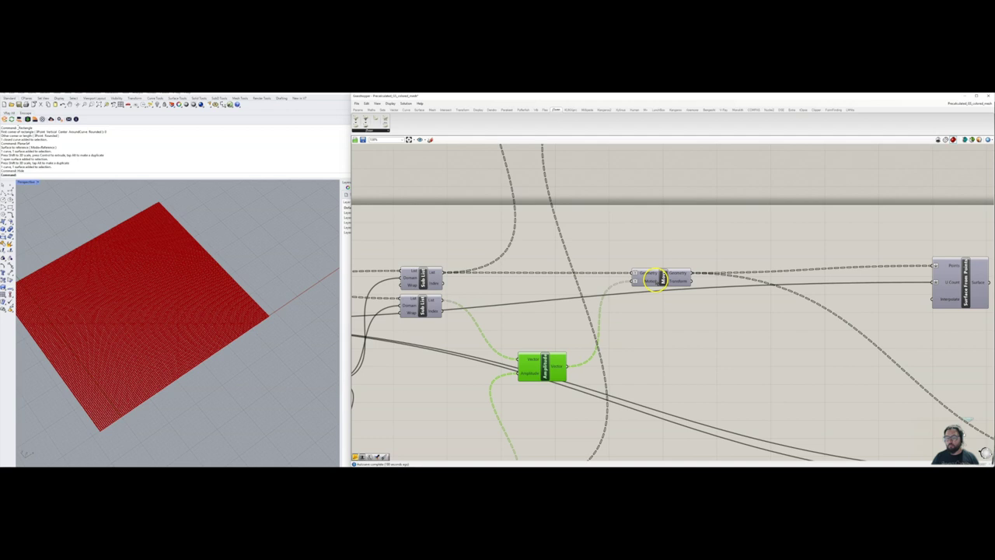
scroll(635, 276, up, 2)
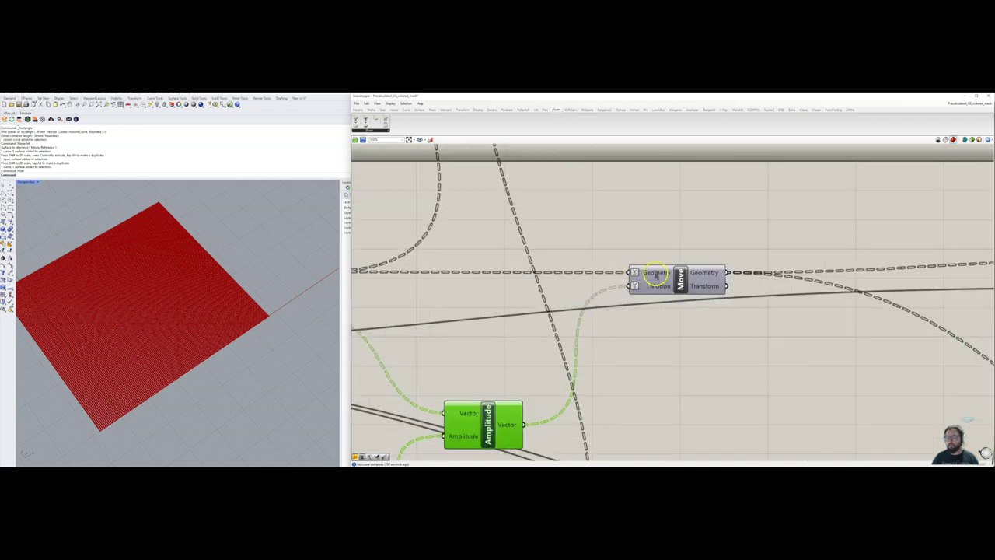
mouse_move(657, 276)
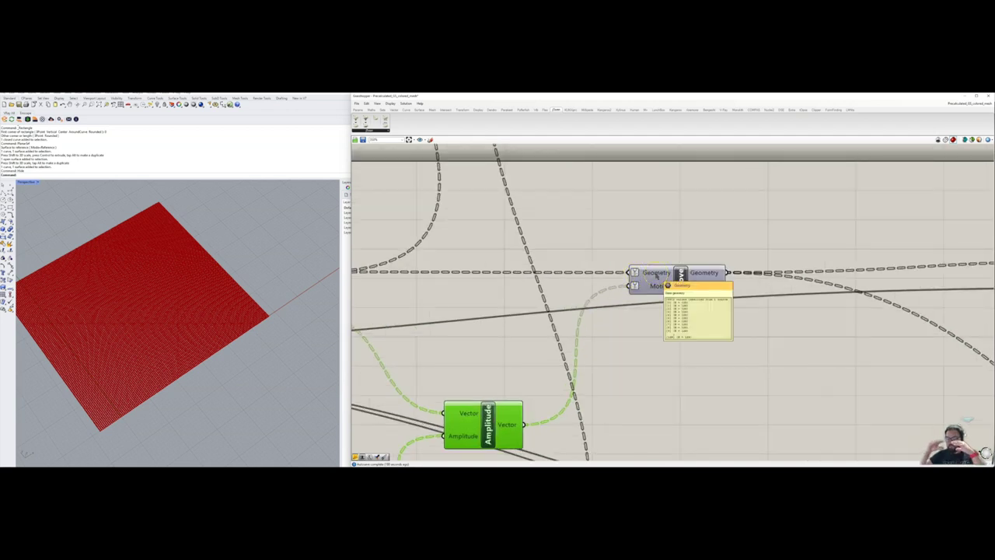
scroll(684, 229, down, 4)
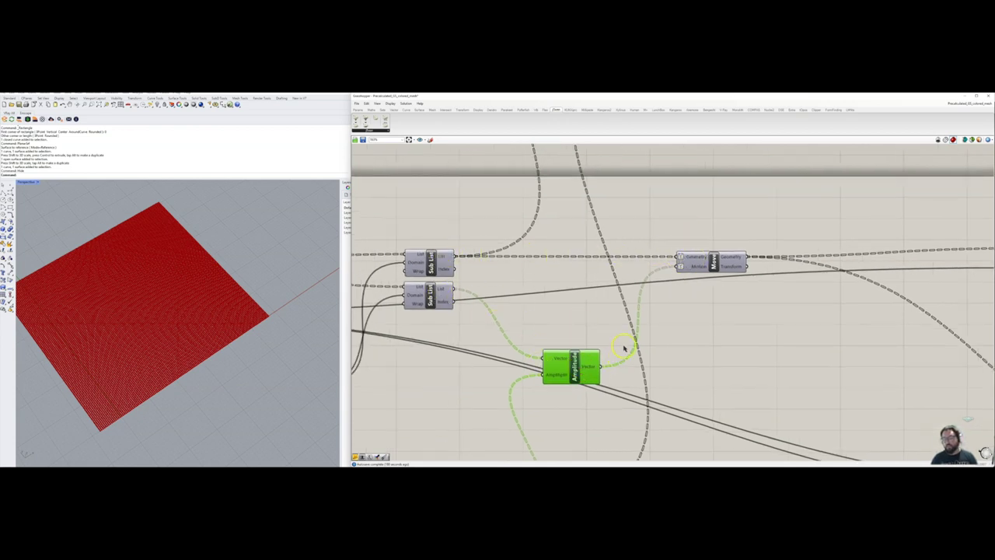
Turn on the preview of the Move component to display the displaced points
right_drag(783, 293, 670, 296)
click(609, 274)
right_click(652, 213)
click(662, 214)
right_drag(138, 327, 160, 340)
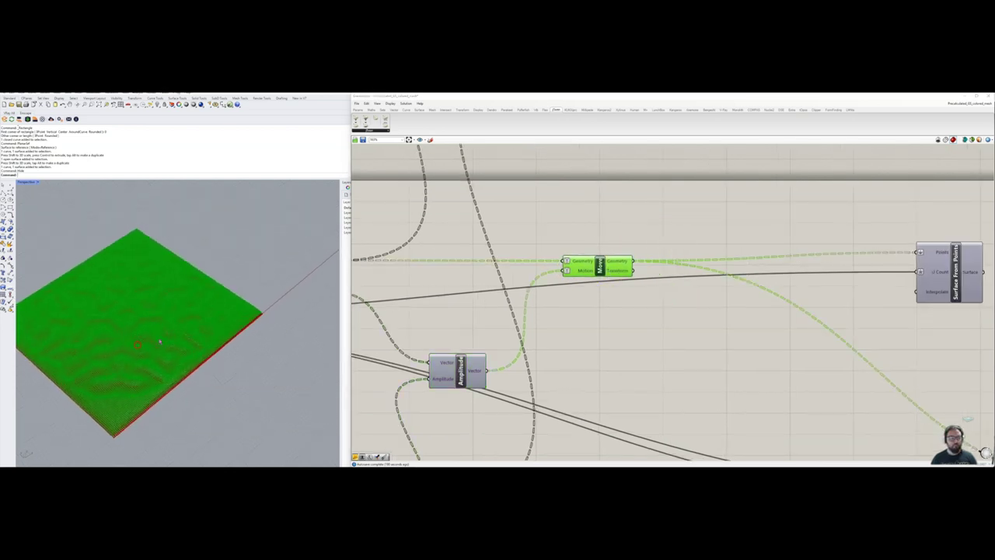
Turn off the preview of Divide Surface and inspect the displaced point grid in the Rhino viewport
right_drag(431, 375, 635, 319)
scroll(635, 319, down, 4)
drag(507, 292, 461, 244)
right_click(474, 232)
click(486, 241)
scroll(133, 346, up, 6)
scroll(132, 345, down, 5)
right_drag(132, 345, 184, 338)
scroll(179, 360, up, 5)
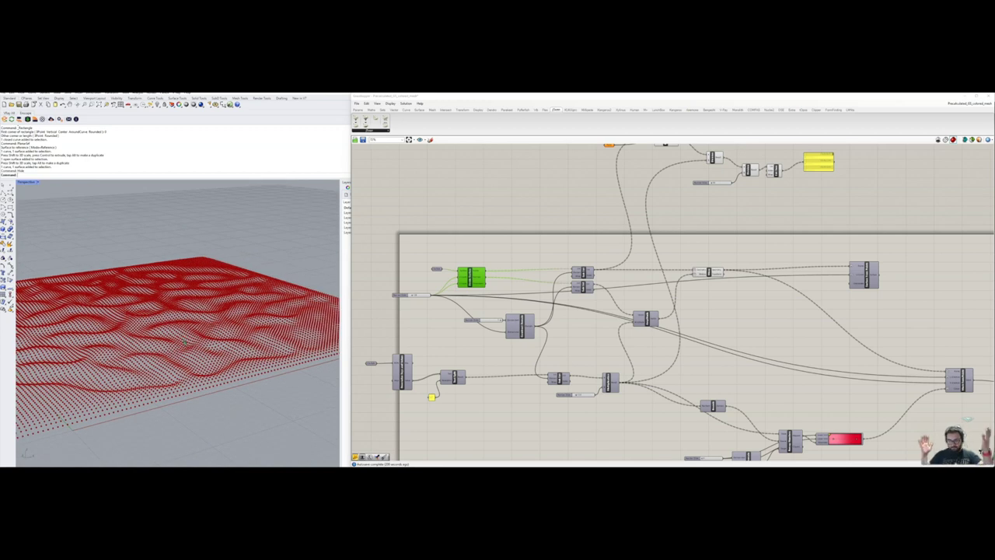
scroll(213, 325, down, 5)
right_drag(213, 326, 221, 340)
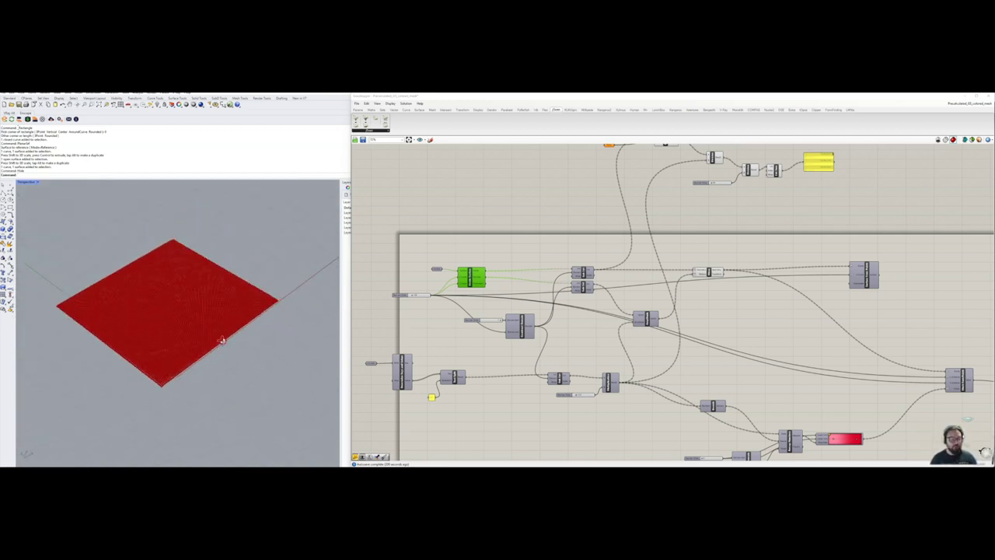
Turn off the preview of the Move component
scroll(717, 251, up, 4)
click(598, 251)
right_click(628, 214)
click(651, 223)
Turn on the preview of Surface From Points to display the resulting surface
right_drag(791, 234, 651, 242)
click(747, 256)
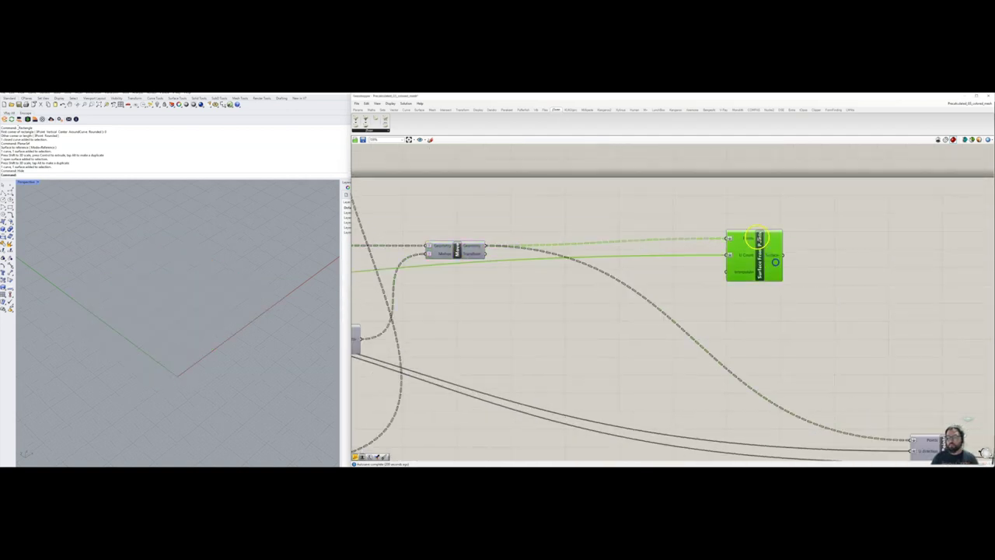
right_click(747, 206)
click(760, 207)
right_drag(190, 327, 338, 241)
click(584, 292)
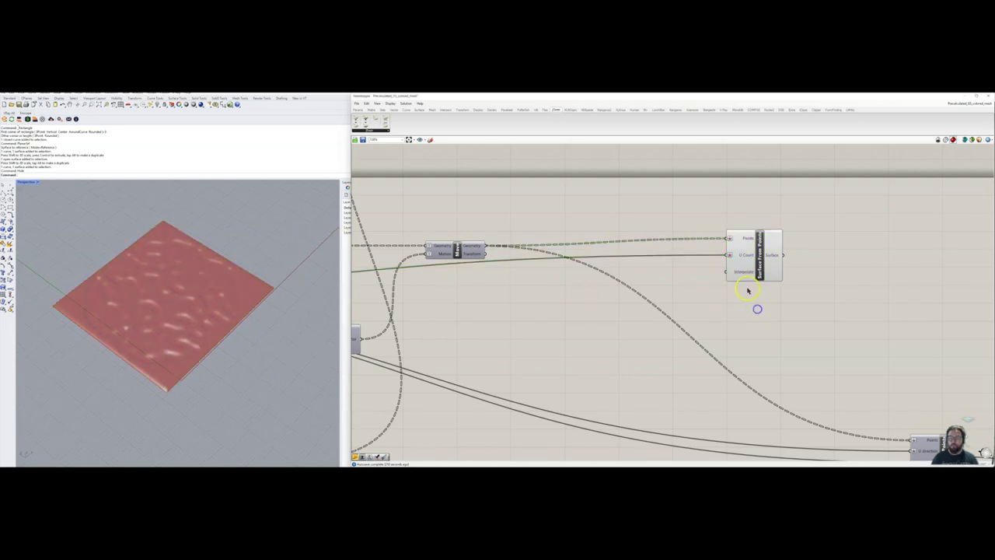
Select Surface From Points and trace its U Count input back to the number slider feeding Divide Surface
right_drag(694, 297, 751, 288)
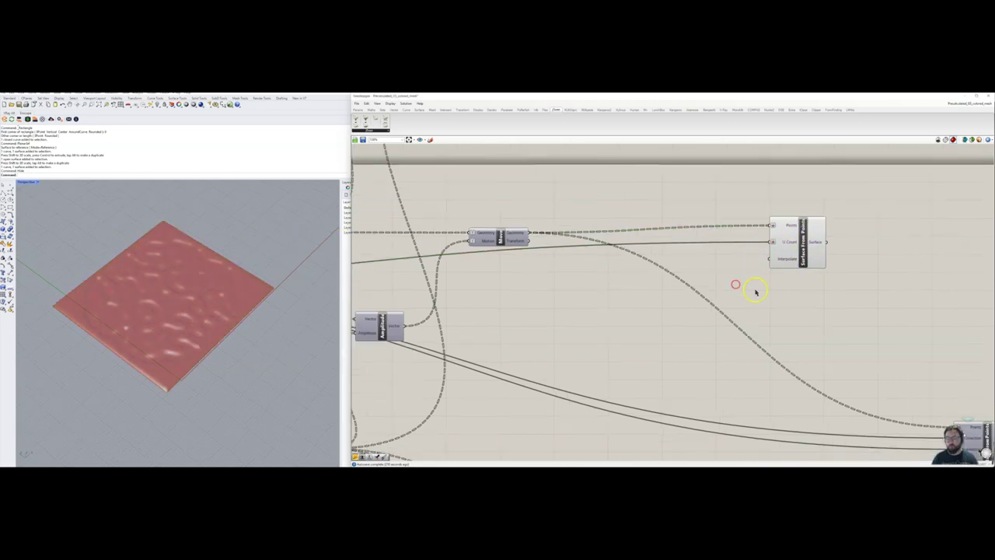
click(793, 267)
drag(768, 277, 761, 269)
right_drag(615, 281, 786, 276)
scroll(786, 276, down, 1)
right_drag(529, 288, 652, 281)
scroll(654, 280, down, 1)
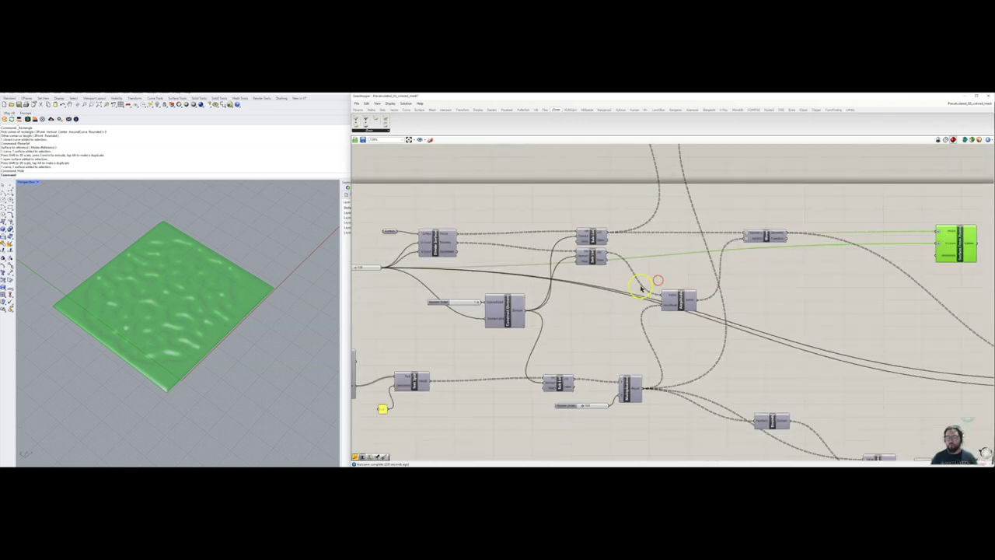
right_drag(718, 300, 703, 303)
right_drag(414, 297, 442, 288)
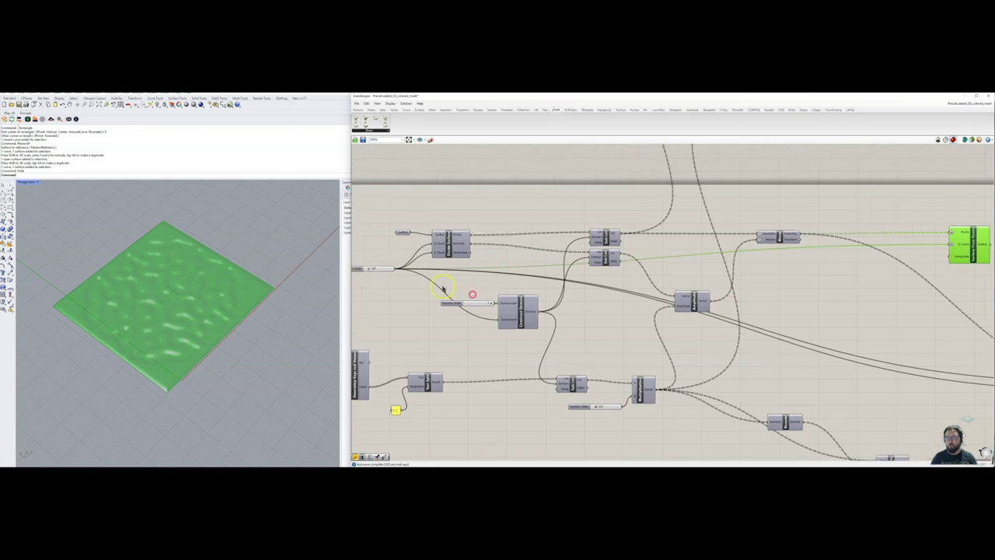
click(379, 265)
right_drag(856, 281, 680, 287)
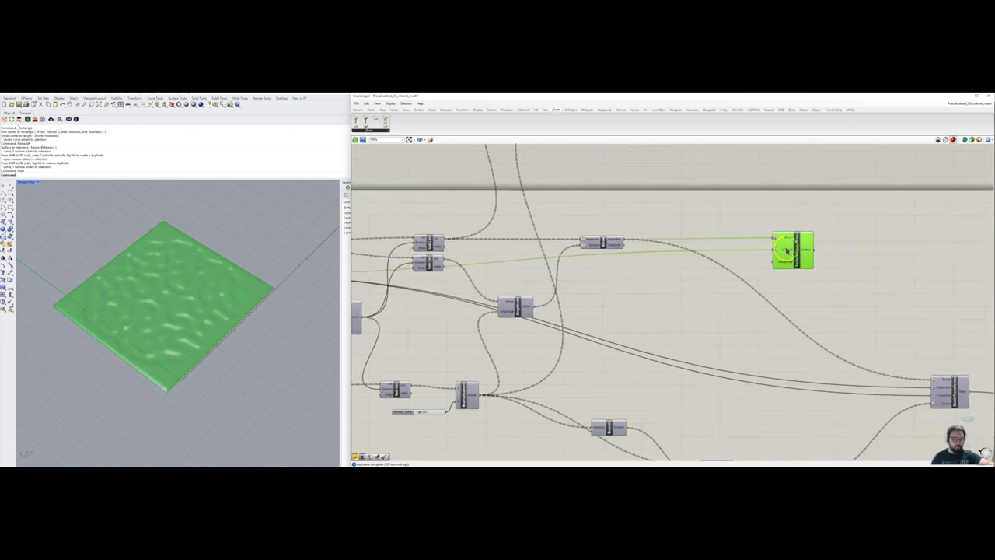
Check the expression on Surface From Points' U Count input and the point list at its Points input
scroll(787, 250, up, 2)
right_click(788, 252)
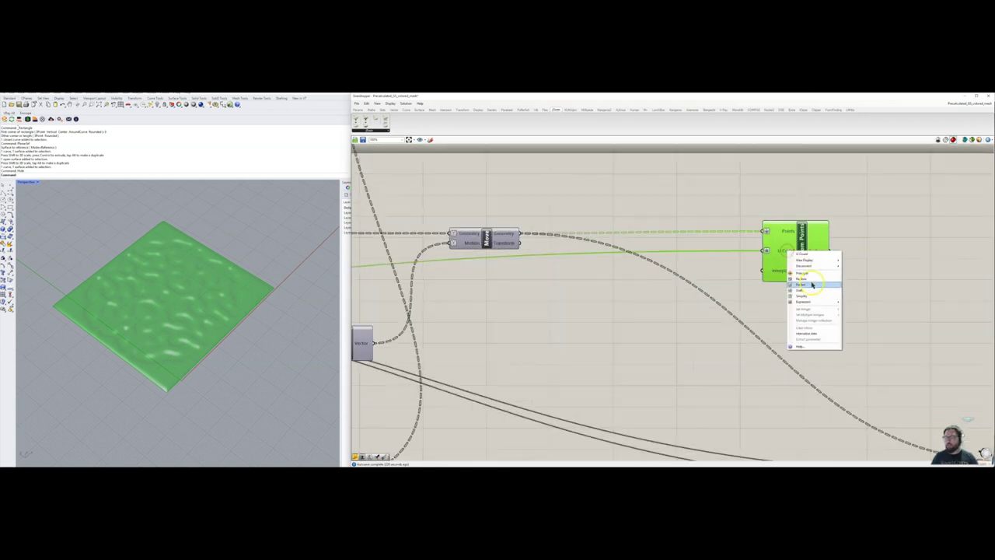
mouse_move(809, 302)
click(877, 308)
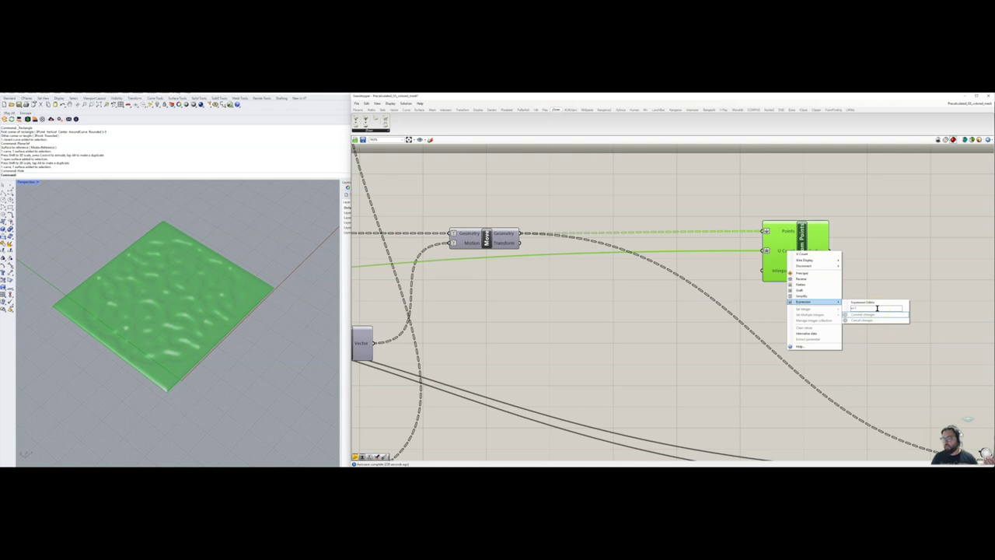
key(Return)
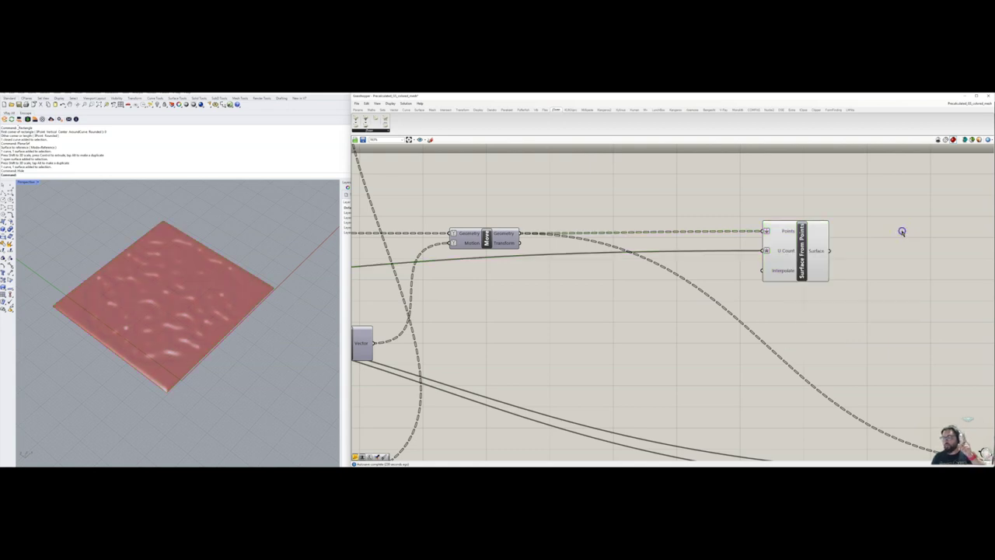
click(814, 255)
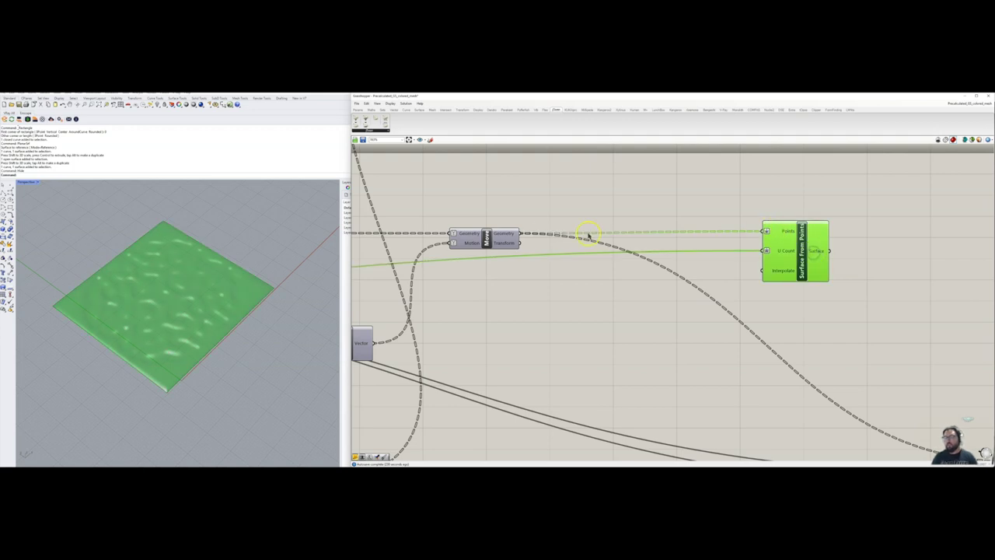
mouse_move(790, 234)
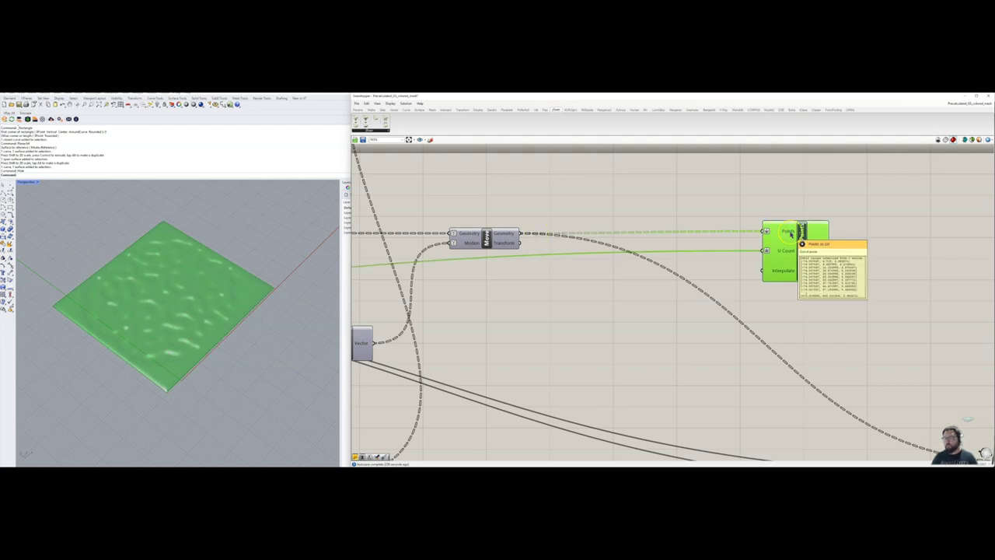
Bake the surface from Surface From Points and move the baked copy beside the preview
right_click(742, 170)
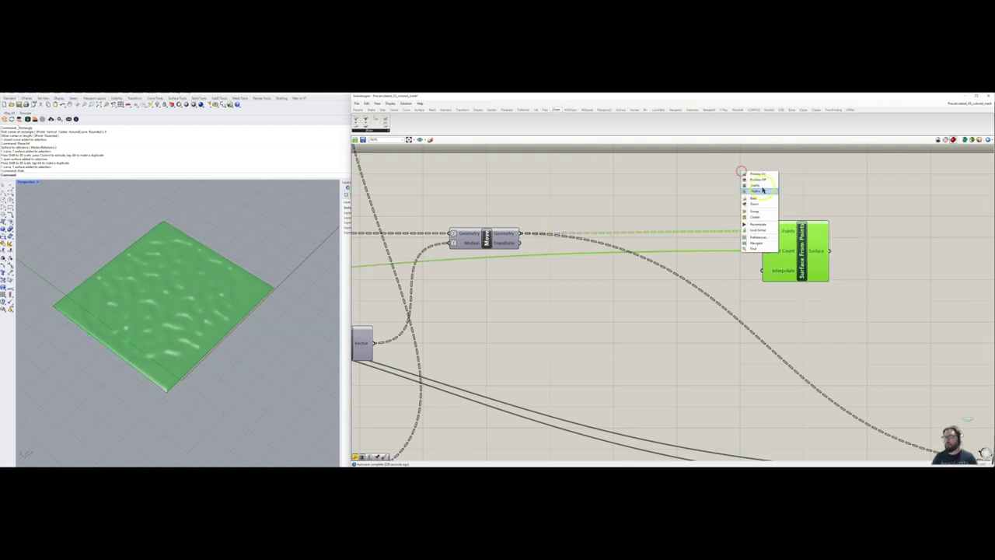
click(755, 199)
scroll(262, 269, down, 3)
click(206, 289)
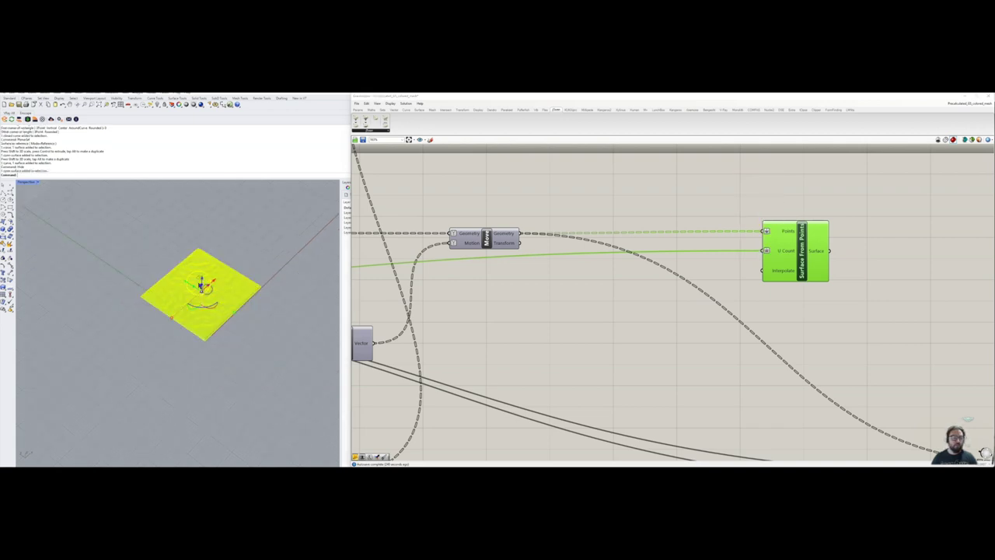
drag(188, 285, 102, 238)
click(92, 304)
Shade the viewport to inspect the baked surface's relief, and delete the baked surface
scroll(91, 260, up, 4)
right_drag(91, 260, 123, 225)
click(187, 104)
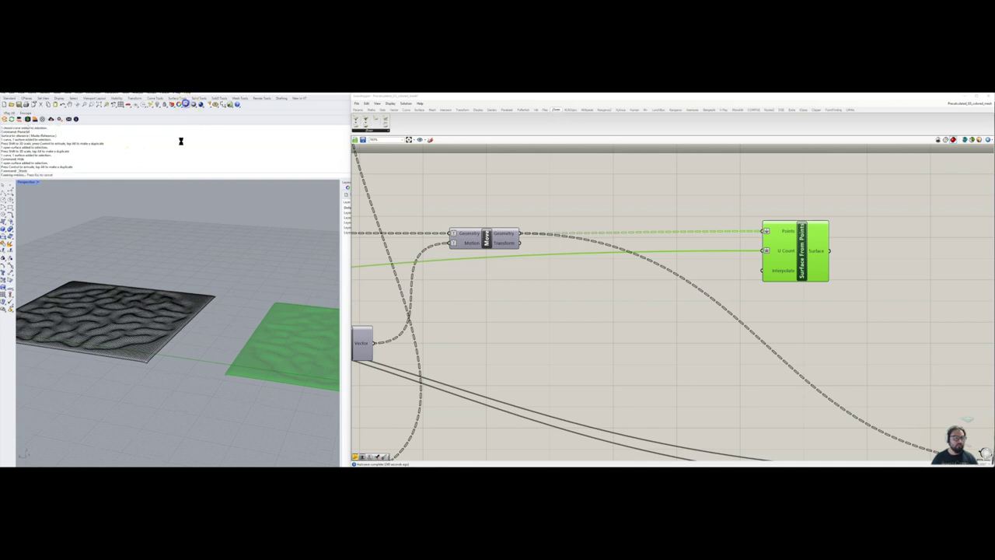
right_drag(183, 221, 197, 262)
scroll(197, 262, down, 4)
click(169, 263)
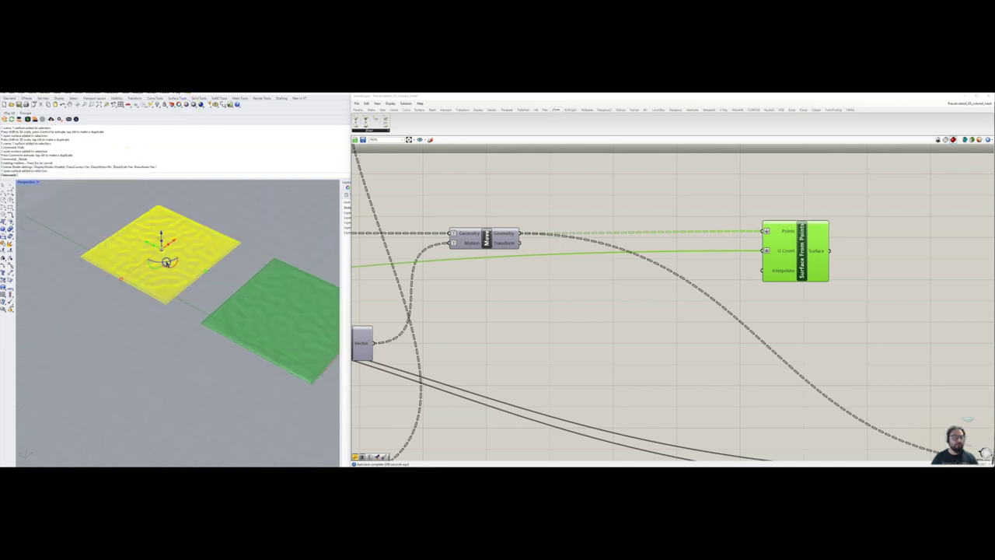
key(Delete)
Set the number slider feeding Multiplication's B input to 53.7
right_drag(587, 367, 664, 260)
scroll(660, 271, down, 4)
right_drag(629, 398, 623, 393)
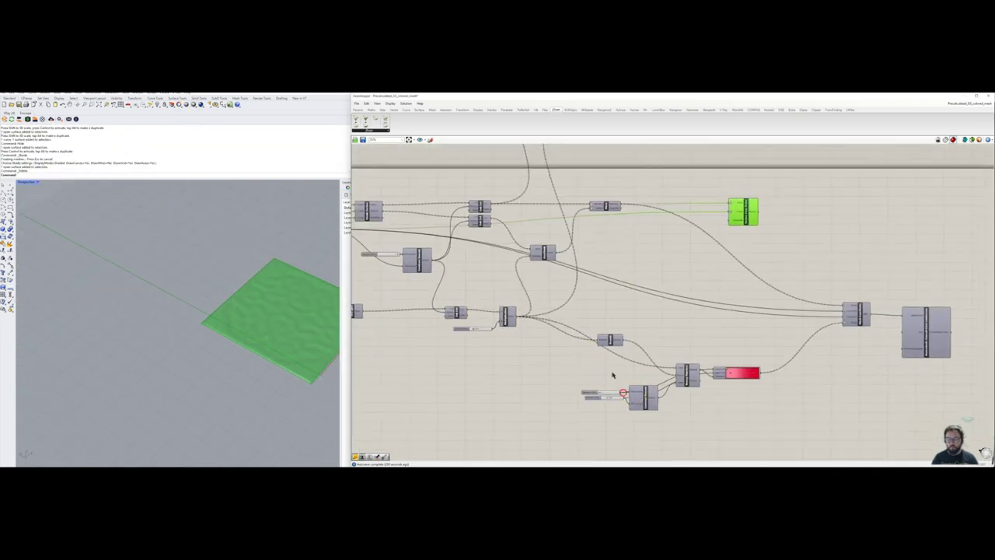
scroll(540, 366, up, 3)
scroll(471, 351, up, 5)
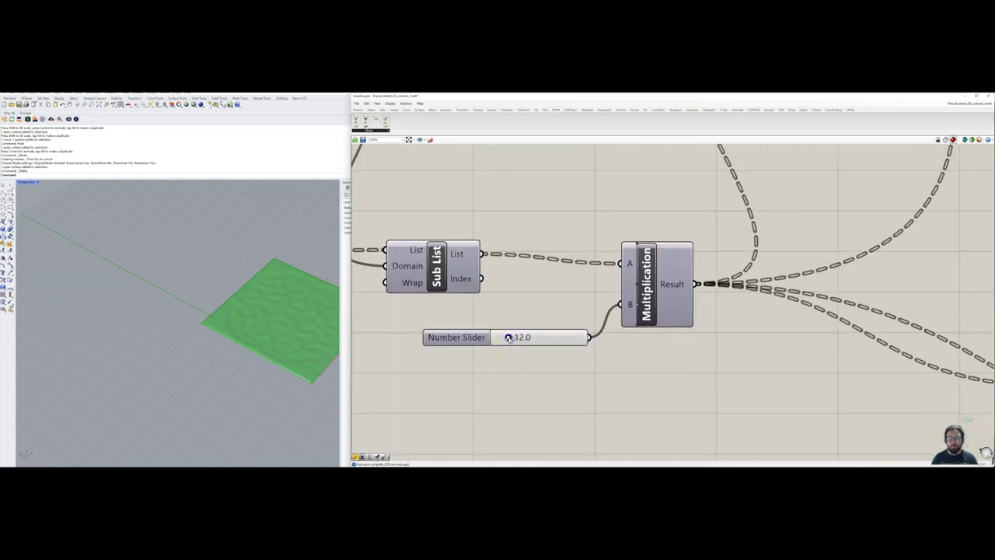
drag(520, 338, 544, 339)
Examine the stronger relief of the previewed surface up close in the perspective viewport
right_drag(254, 332, 294, 337)
scroll(189, 266, up, 9)
middle_click(189, 267)
shift+right_drag(187, 236, 242, 335)
scroll(211, 340, down, 7)
scroll(175, 331, up, 8)
right_drag(176, 332, 194, 329)
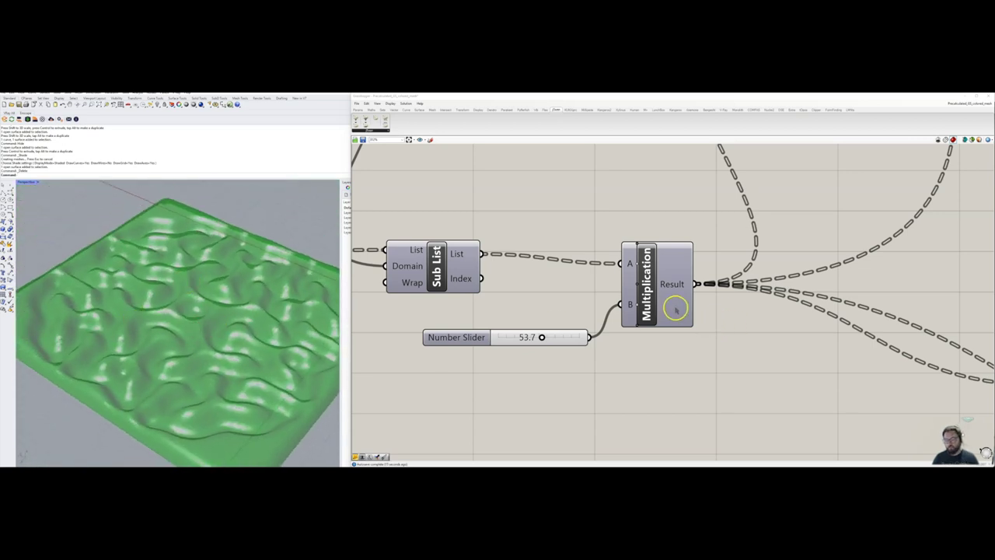
Select Multiplication, follow its result to the distance calculation, and select the Point parameter feeding Distance's Point B input
scroll(676, 311, down, 2)
drag(579, 303, 584, 297)
click(507, 313)
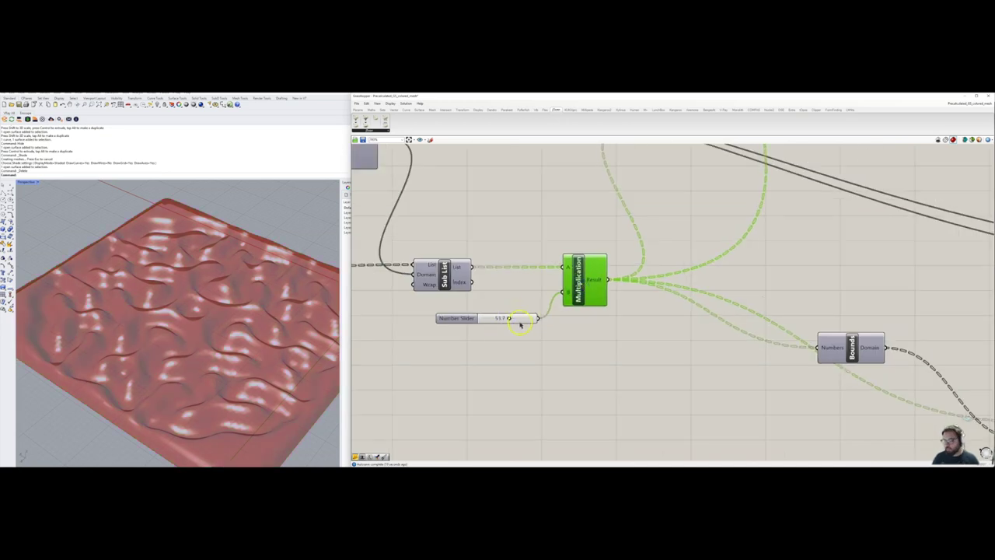
scroll(566, 297, down, 8)
right_drag(646, 227, 567, 272)
scroll(577, 291, up, 7)
click(478, 224)
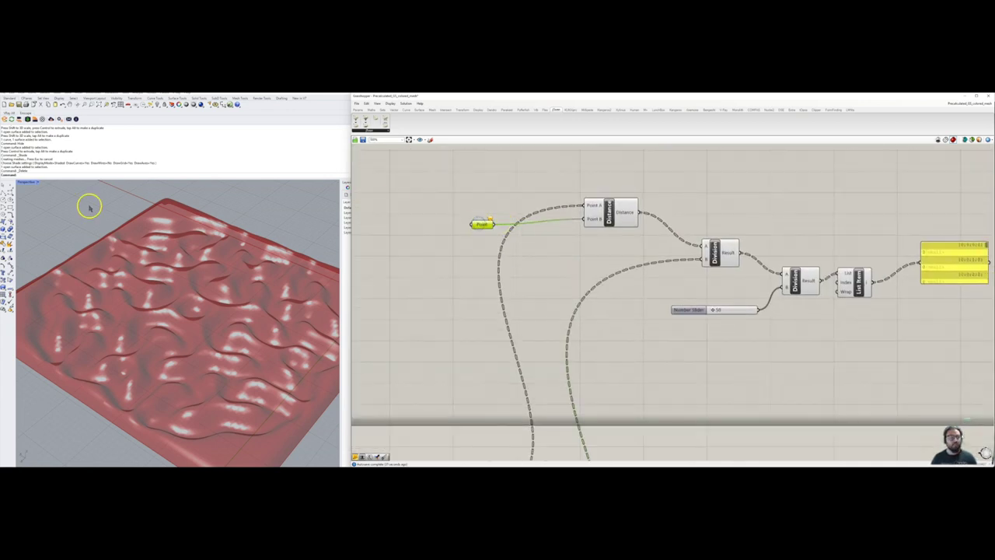
Place a point object on the surface in Rhino and reference it in the Point parameter feeding Distance's Point B input
click(7, 187)
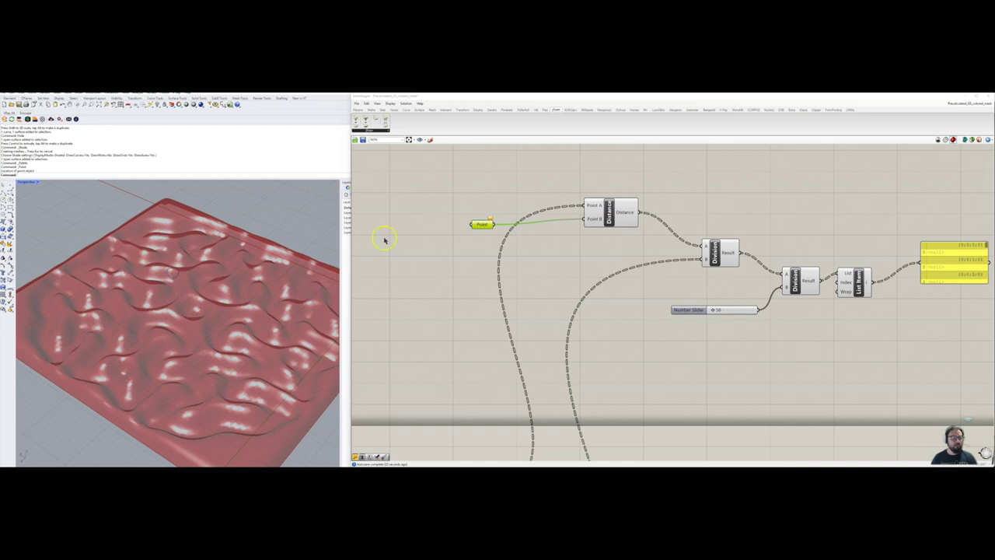
right_click(480, 224)
click(502, 311)
click(146, 246)
click(556, 245)
Enlarge the yellow panel after List Item vertically so it displays more values
right_drag(615, 271, 544, 231)
scroll(563, 242, down, 2)
right_drag(797, 280, 727, 275)
scroll(741, 251, up, 2)
drag(731, 240, 737, 280)
Shift the Amplitude component slightly and connect List Item's output to its Amplitude input
scroll(531, 285, down, 4)
right_drag(477, 313, 539, 255)
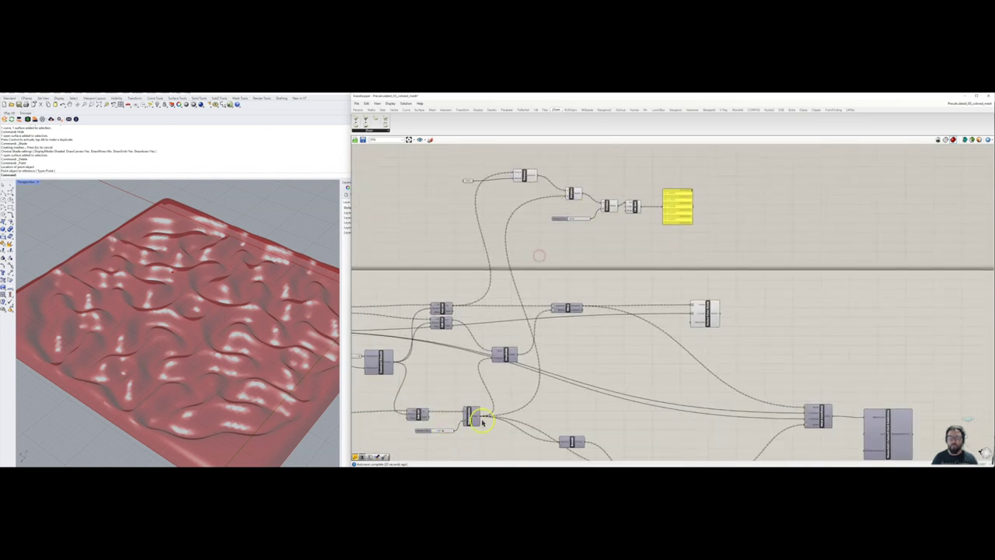
scroll(649, 215, up, 2)
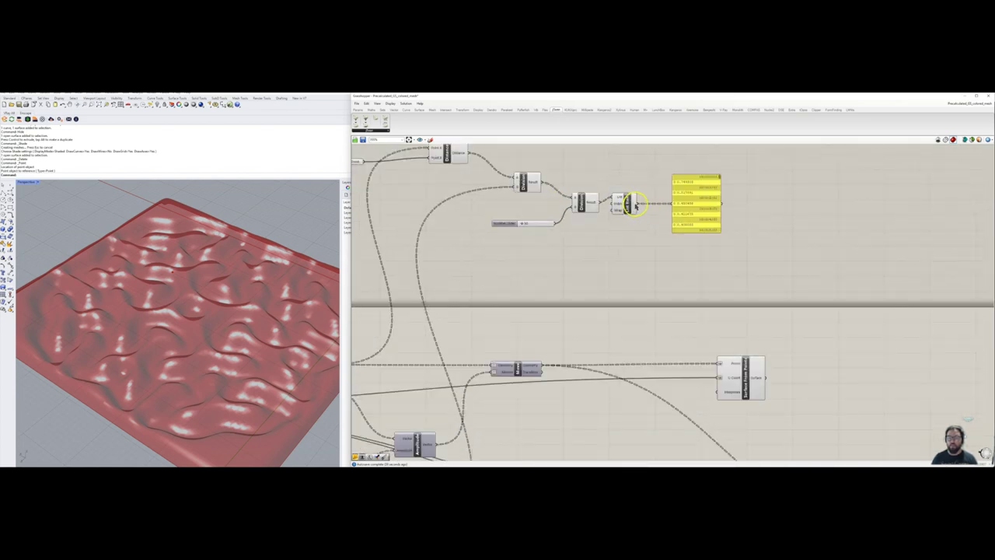
mouse_move(591, 204)
right_drag(512, 318, 583, 253)
scroll(582, 253, down, 1)
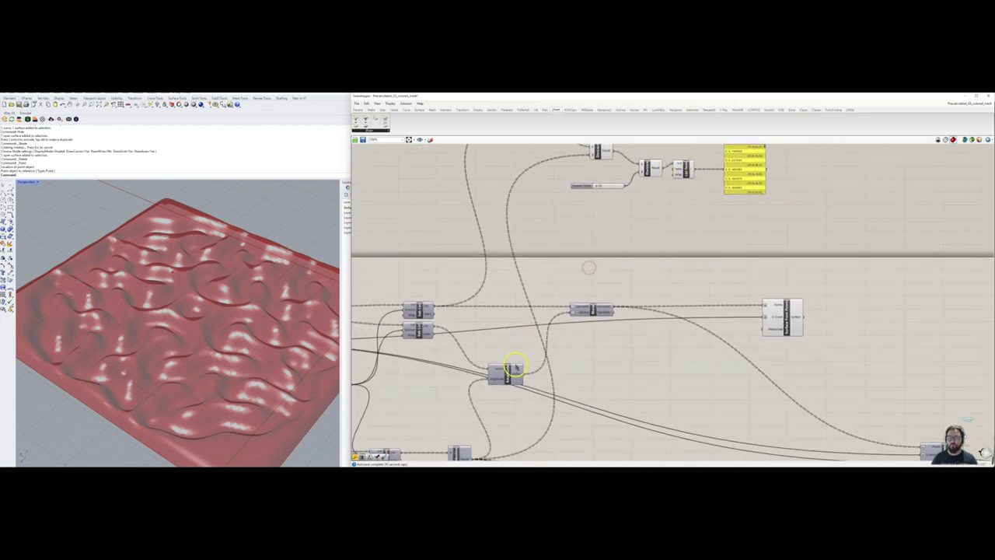
drag(518, 362, 523, 350)
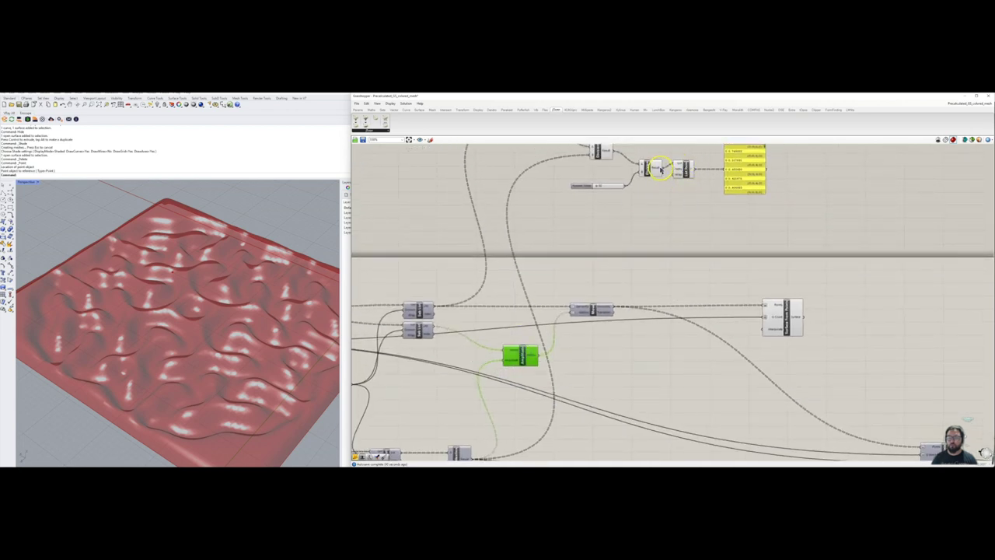
drag(661, 170, 501, 361)
Move the attractor point off the previewed surface, well beyond its far edge
right_drag(237, 321, 191, 286)
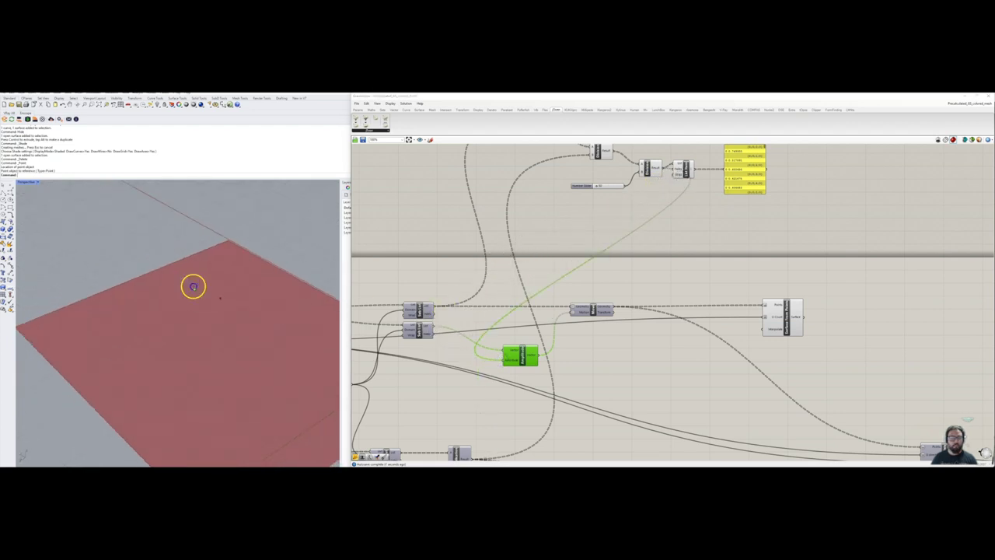
drag(194, 287, 250, 337)
scroll(196, 319, down, 5)
drag(197, 302, 127, 238)
mouse_move(200, 294)
right_down()
mouse_move(208, 285)
mouse_move(201, 290)
right_up()
drag(111, 245, 112, 181)
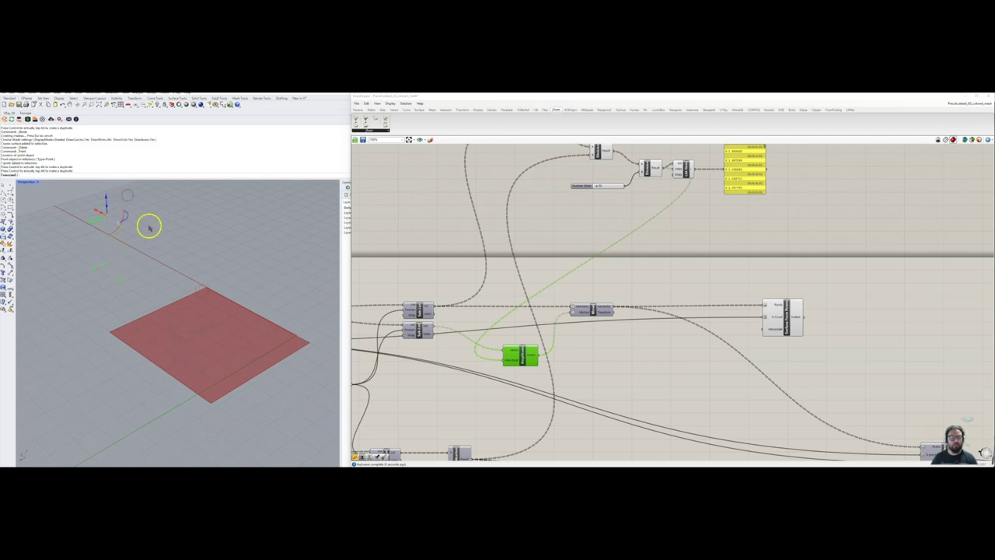
scroll(152, 255, down, 6)
right_drag(153, 258, 156, 273)
scroll(173, 291, up, 4)
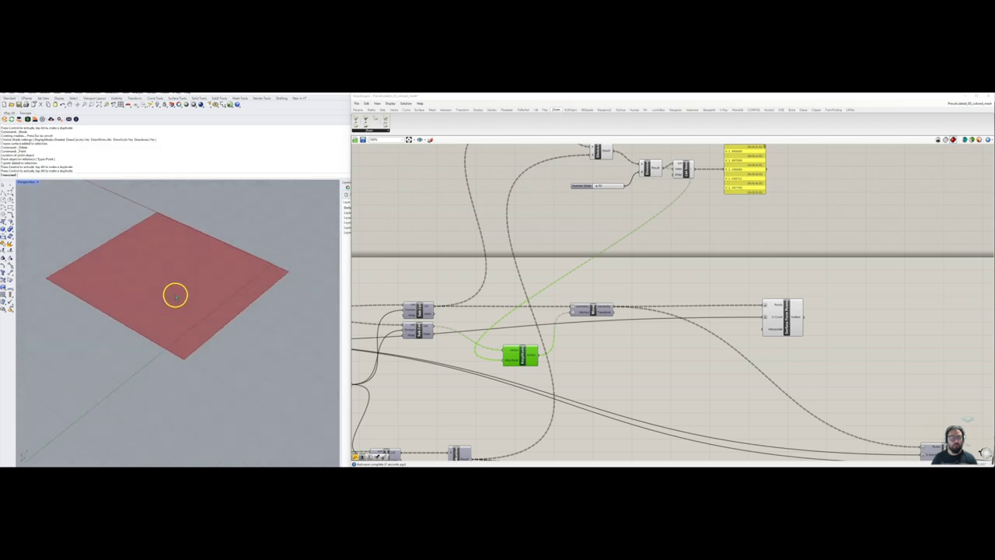
Set the number slider feeding Multiplication's B input to 9.5
right_drag(435, 370, 462, 266)
scroll(462, 266, down, 2)
right_drag(594, 243, 544, 355)
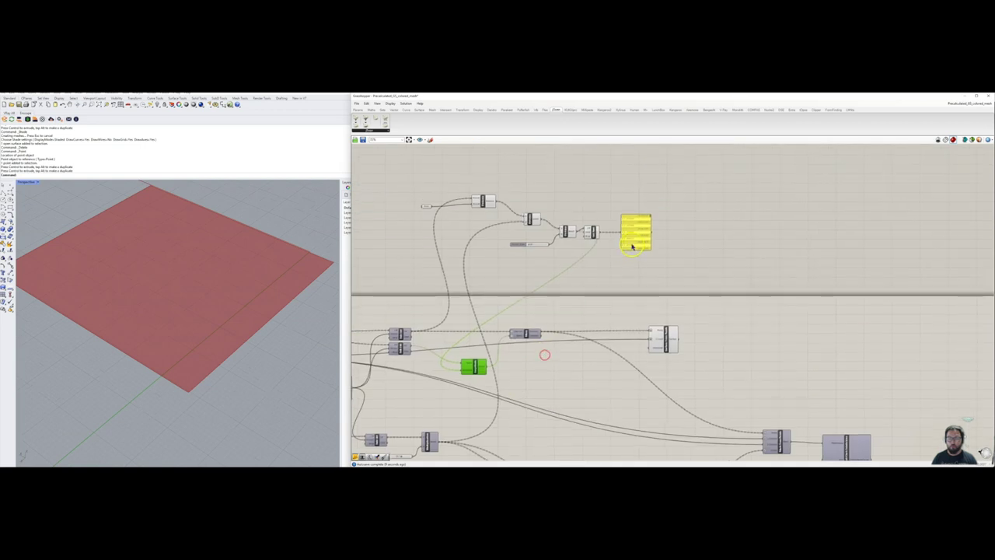
scroll(633, 239, up, 4)
scroll(584, 276, down, 3)
right_drag(510, 302, 542, 269)
right_drag(213, 285, 207, 262)
scroll(489, 339, down, 2)
scroll(469, 356, up, 4)
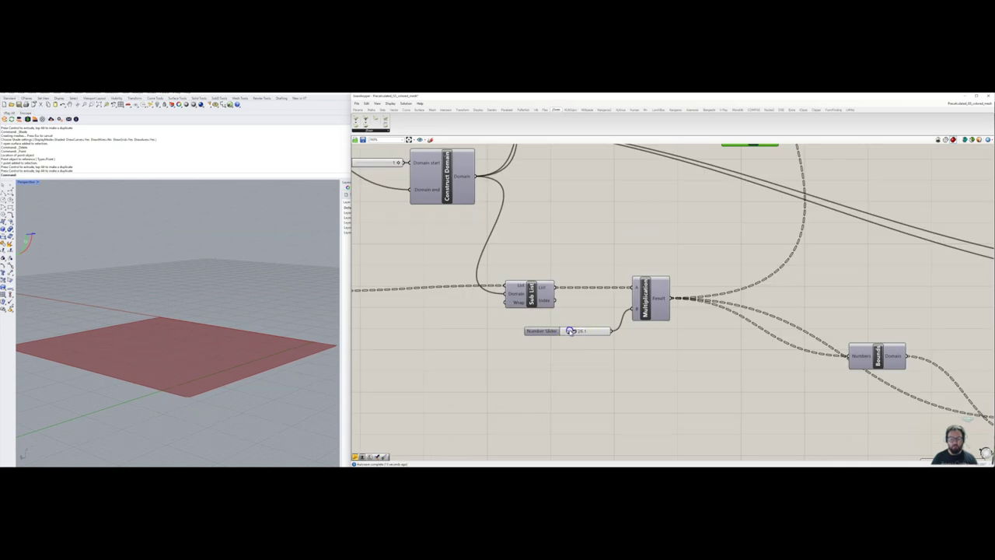
drag(565, 330, 569, 333)
Move the attractor point back to the right-hand corner of the previewed surface
right_drag(326, 330, 267, 310)
right_drag(146, 207, 113, 187)
drag(105, 184, 282, 291)
scroll(173, 238, up, 8)
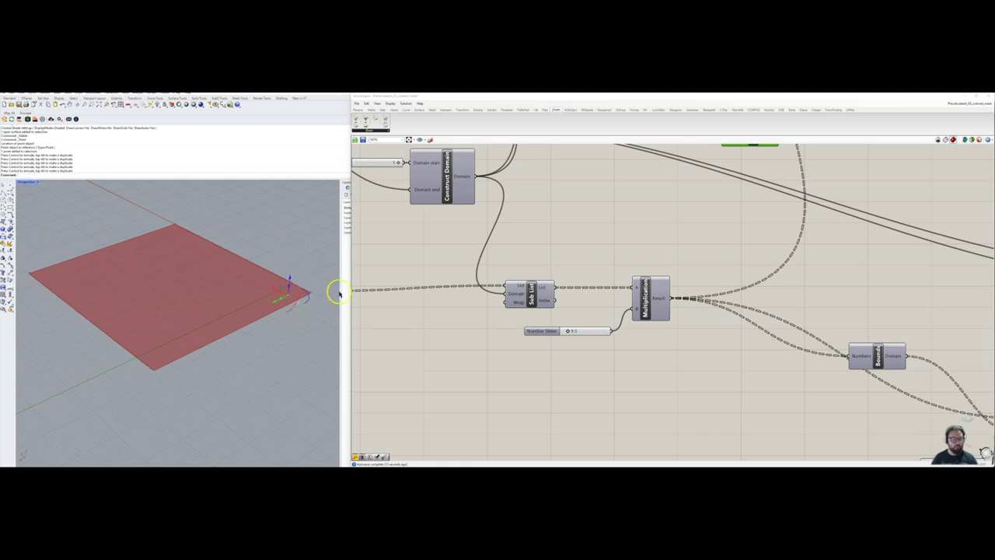
Bake the output of the Surface From Points component into Rhino
scroll(589, 294, down, 5)
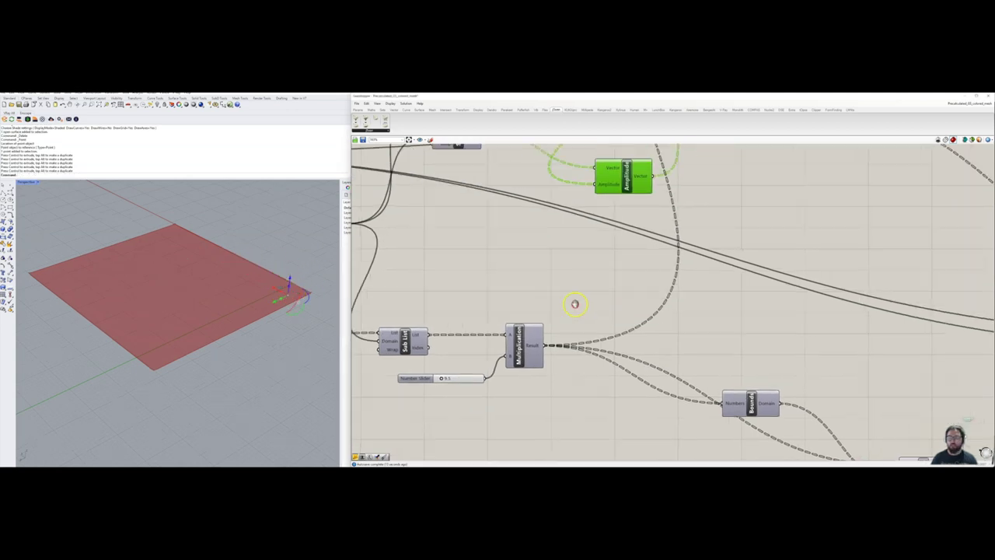
right_drag(764, 263, 652, 293)
right_drag(662, 219, 674, 257)
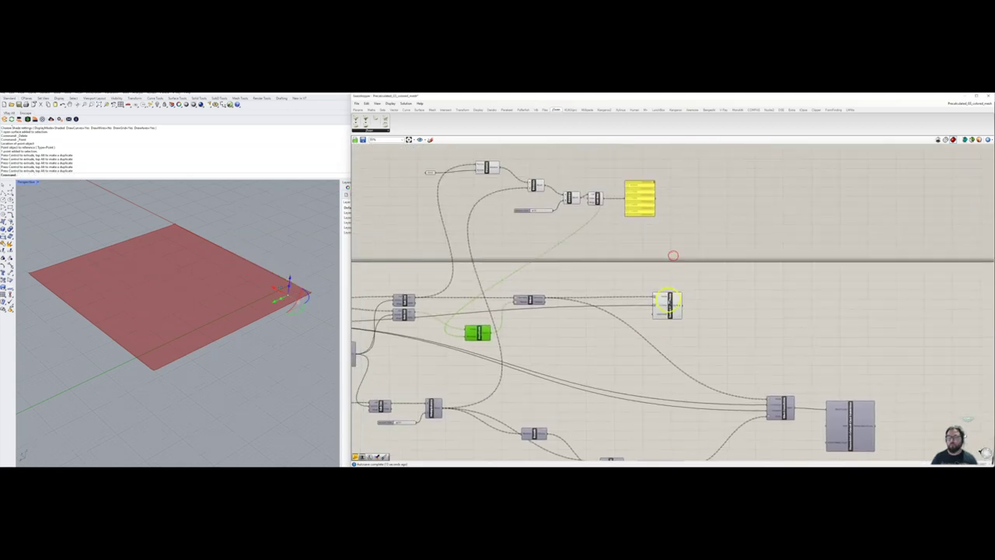
scroll(670, 294, up, 3)
click(671, 298)
middle_click(681, 235)
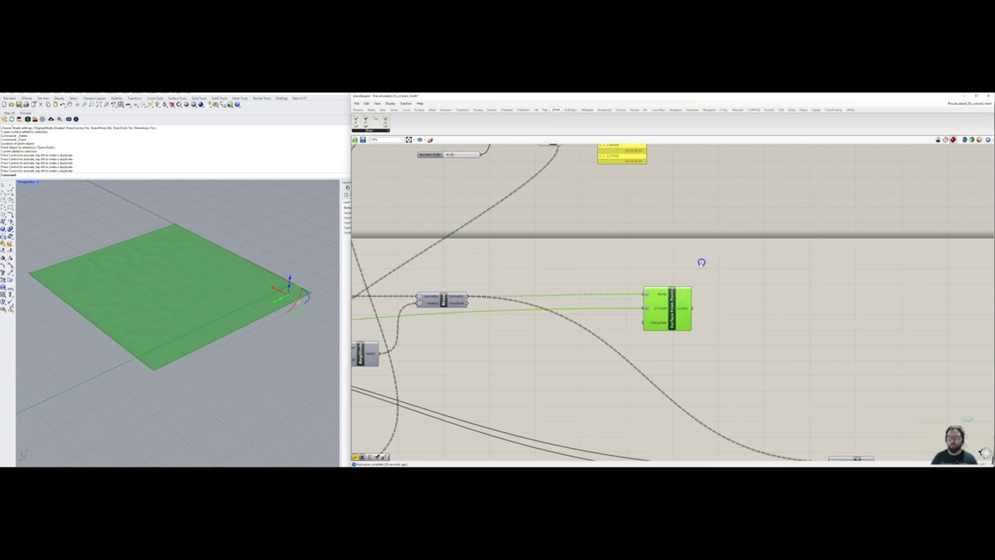
click(702, 262)
Move the baked surface aside so it lies next to the green preview surface
scroll(258, 268, down, 8)
click(219, 279)
right_drag(219, 269, 236, 285)
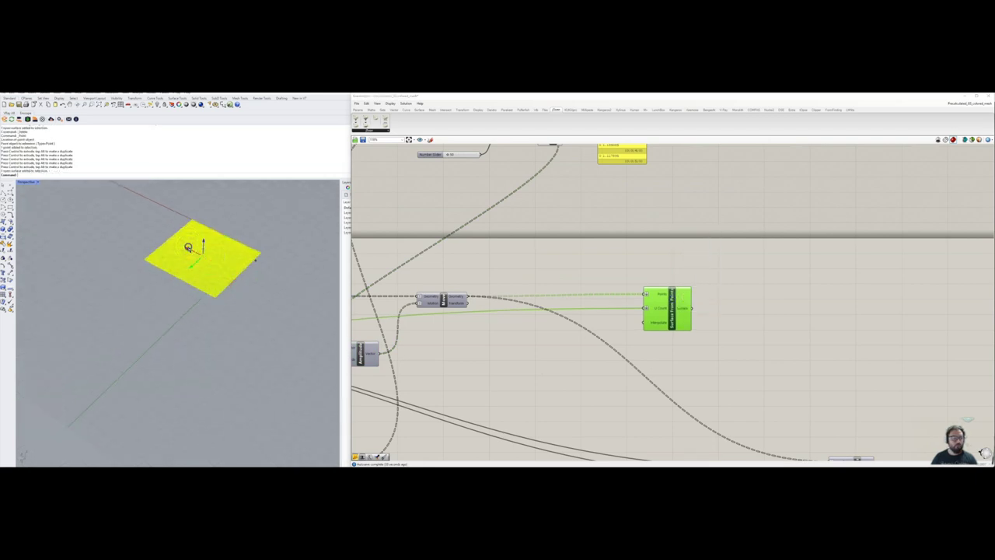
drag(187, 249, 123, 219)
click(100, 260)
Shade the viewport to examine how the baked surface's relief varies with distance from the attractor point, and end the shading
scroll(124, 224, up, 9)
scroll(241, 238, down, 4)
right_drag(242, 249, 236, 324)
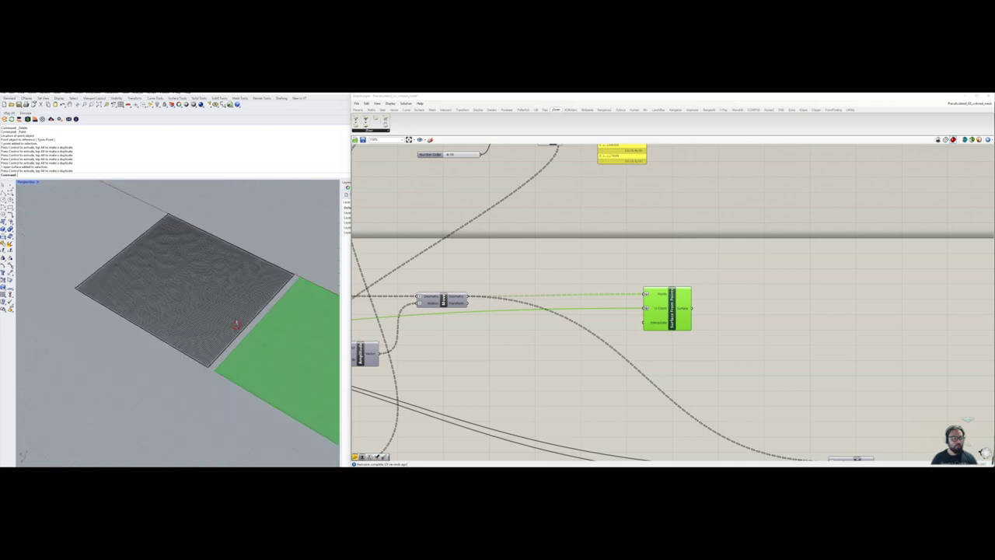
click(188, 109)
right_drag(262, 282, 283, 292)
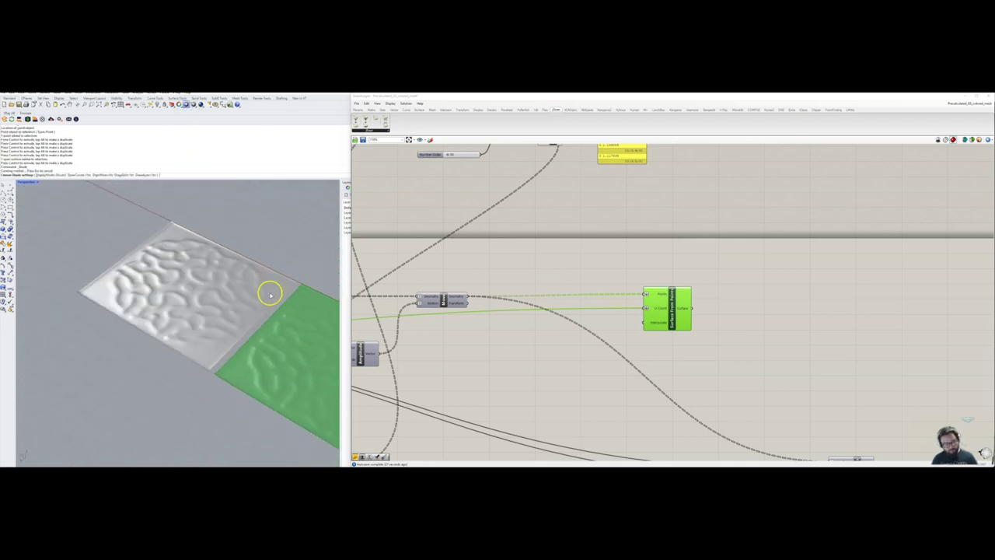
scroll(226, 296, down, 4)
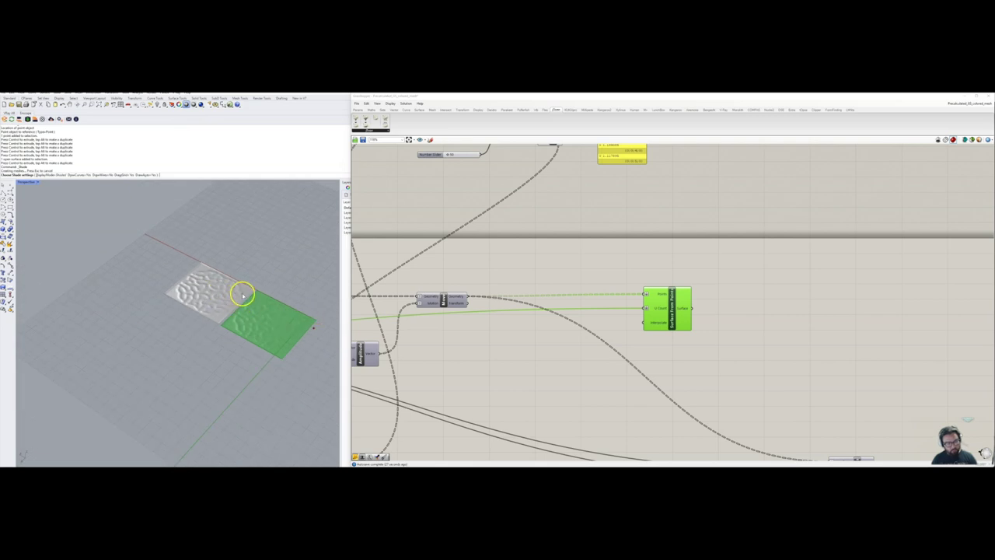
scroll(243, 295, up, 4)
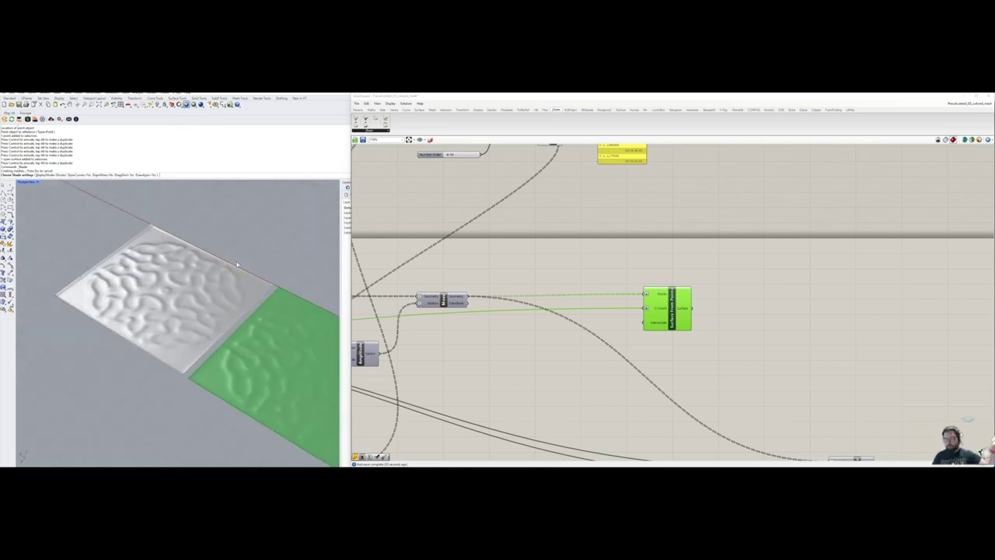
mouse_move(179, 283)
right_down()
mouse_move(182, 272)
mouse_move(151, 291)
right_up()
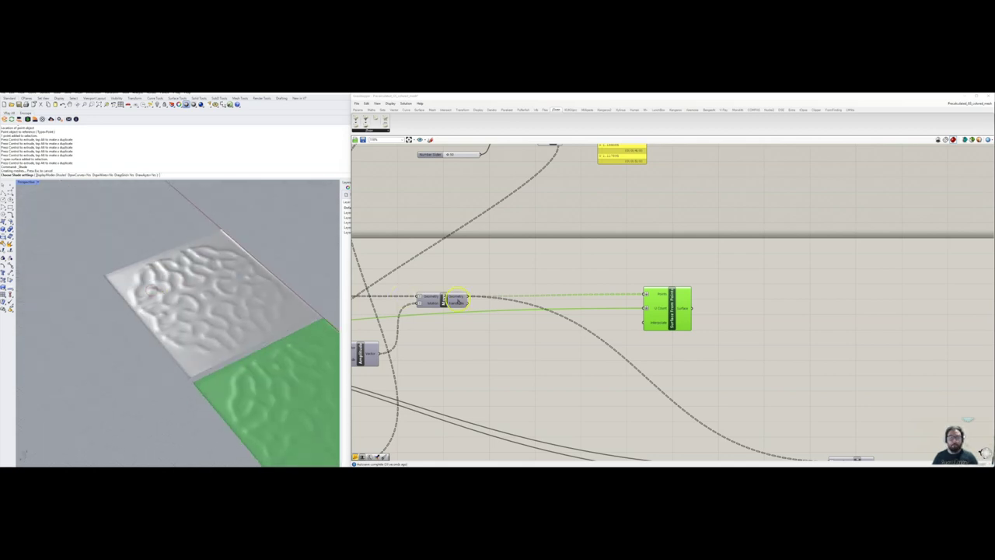
scroll(669, 296, down, 5)
scroll(272, 289, down, 3)
right_drag(251, 288, 214, 293)
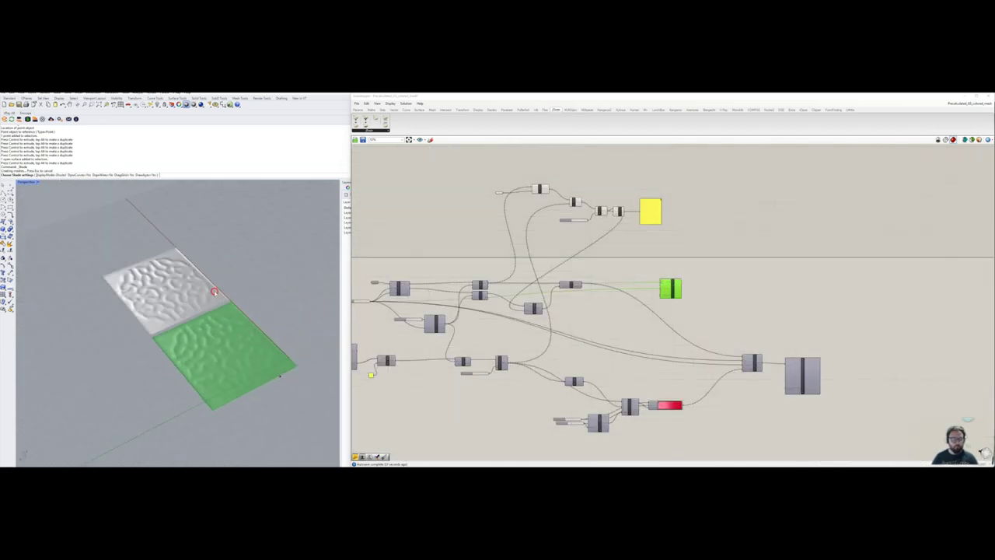
key(Escape)
Reposition the attractor point from the corner to about the middle of the previewed surface
click(283, 379)
drag(285, 363, 300, 300)
right_drag(286, 366, 297, 356)
drag(299, 281, 265, 341)
mouse_move(271, 344)
right_down()
mouse_move(267, 382)
mouse_move(300, 280)
mouse_move(294, 296)
right_up()
mouse_move(275, 322)
mouse_down()
mouse_move(273, 343)
mouse_move(278, 333)
mouse_up()
right_drag(278, 334, 270, 329)
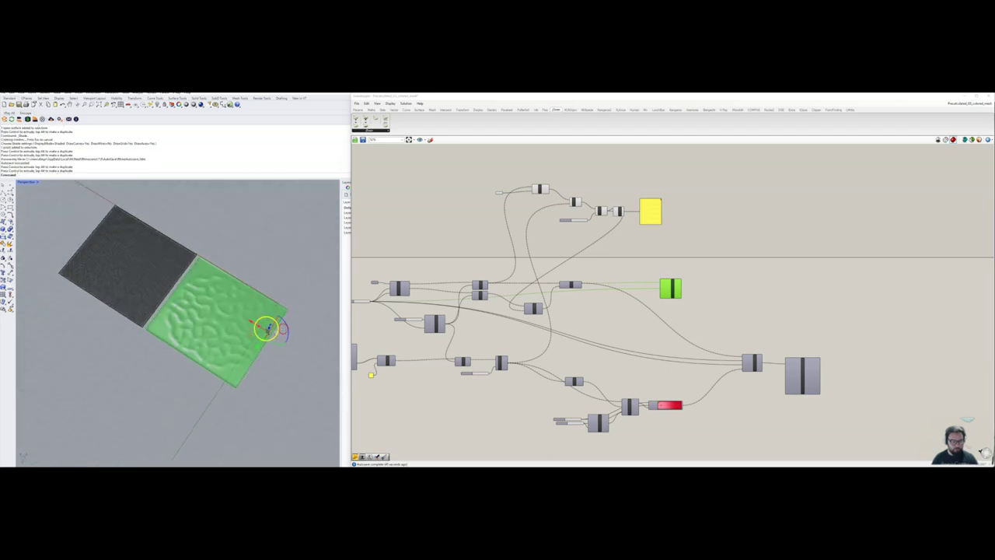
click(223, 313)
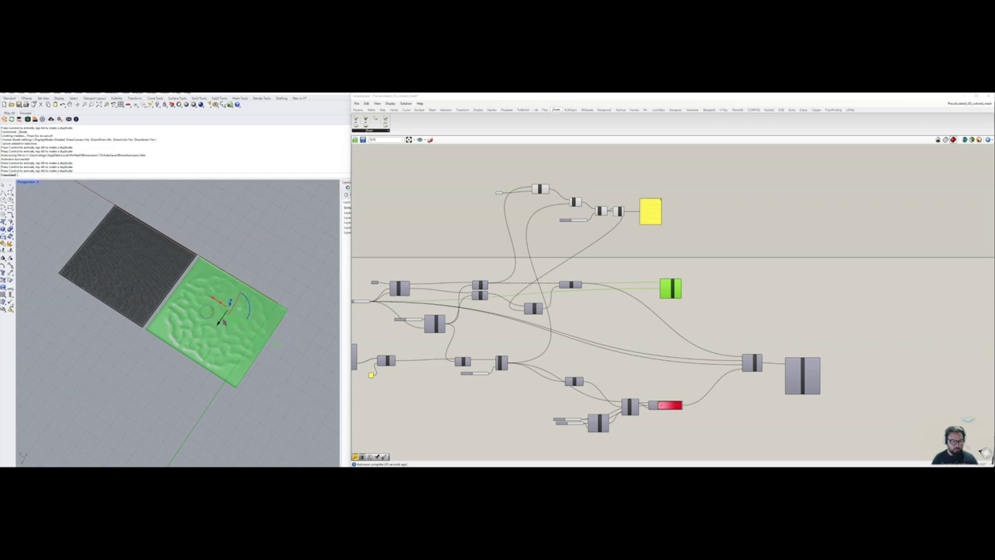
scroll(220, 322, up, 5)
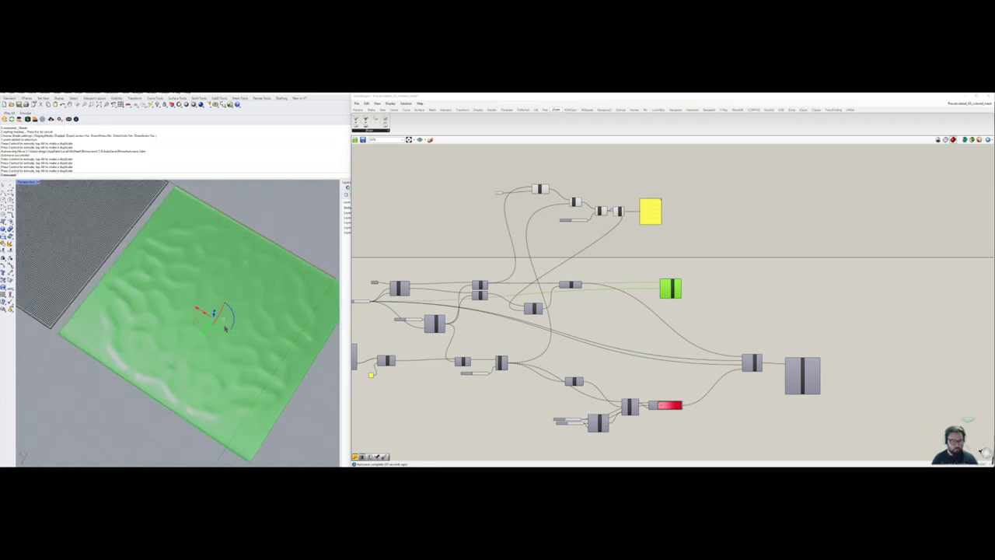
Set the number slider feeding Multiplication's B input to 1.9
right_drag(657, 330, 658, 276)
scroll(584, 382, up, 5)
scroll(556, 265, down, 5)
right_drag(461, 255, 498, 296)
scroll(498, 295, up, 6)
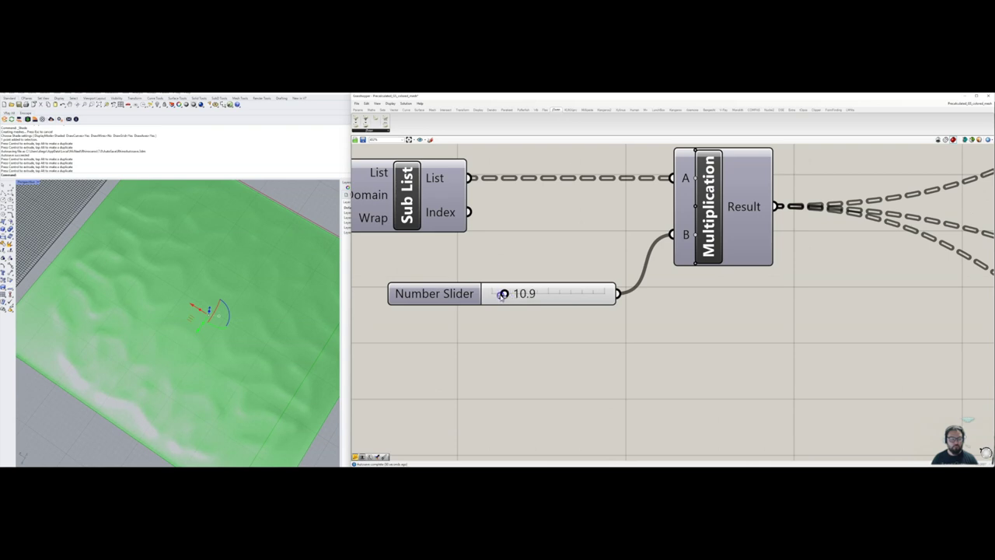
drag(496, 295, 495, 295)
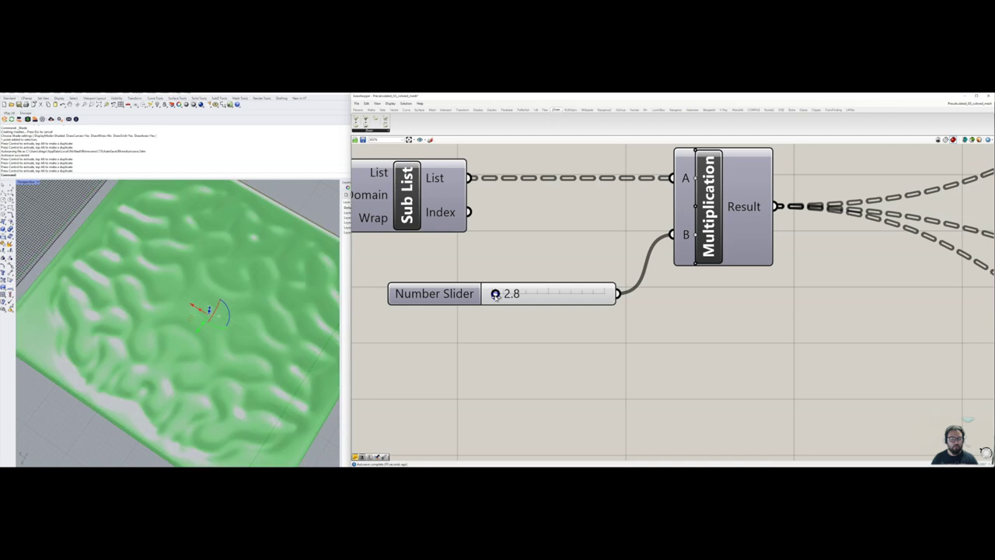
Move the attractor point to the near edge of the previewed surface and inspect the relief up close
right_drag(230, 294, 239, 325)
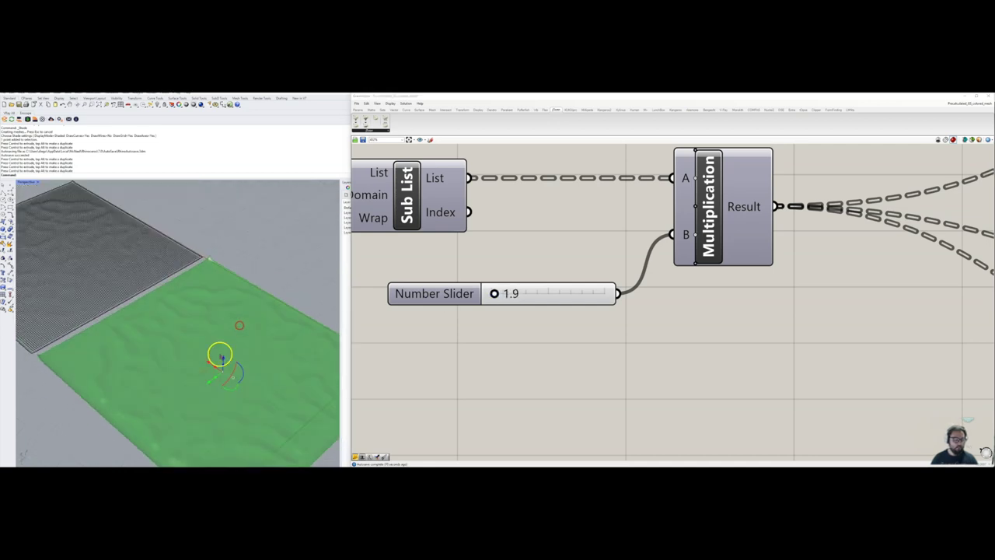
scroll(221, 356, down, 5)
drag(208, 373, 172, 404)
scroll(165, 412, up, 2)
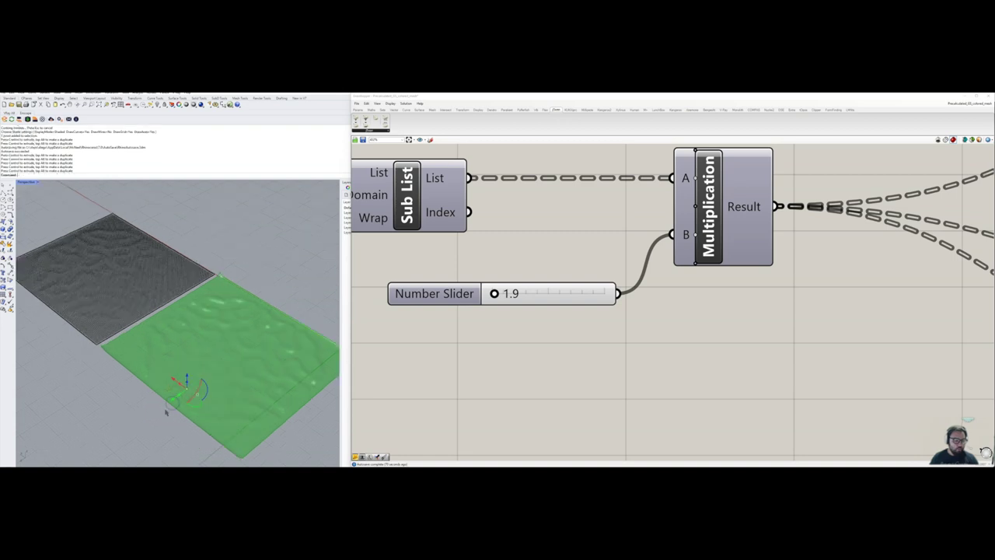
scroll(182, 407, up, 4)
scroll(196, 350, down, 3)
right_drag(196, 350, 103, 253)
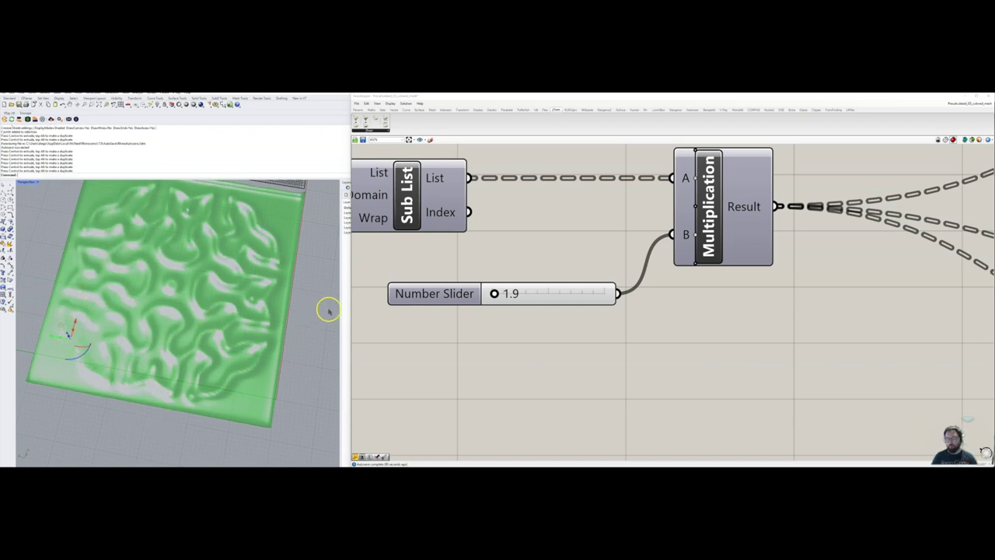
Delete the baked surface lying beside the previewed one
scroll(581, 301, down, 7)
right_drag(669, 284, 650, 348)
right_drag(687, 267, 574, 337)
right_drag(735, 312, 642, 231)
right_drag(637, 328, 661, 242)
right_drag(174, 274, 225, 281)
scroll(200, 265, down, 7)
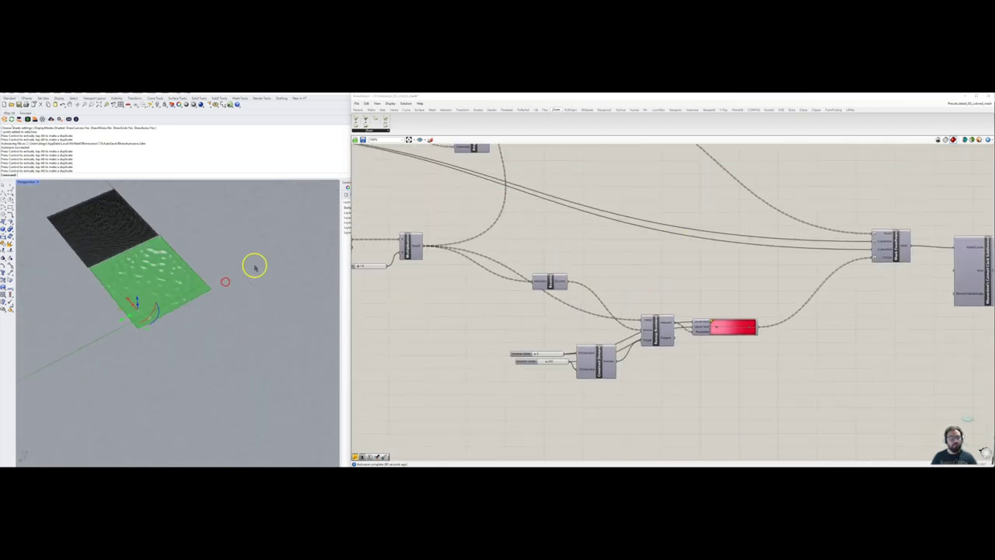
click(78, 201)
key(Delete)
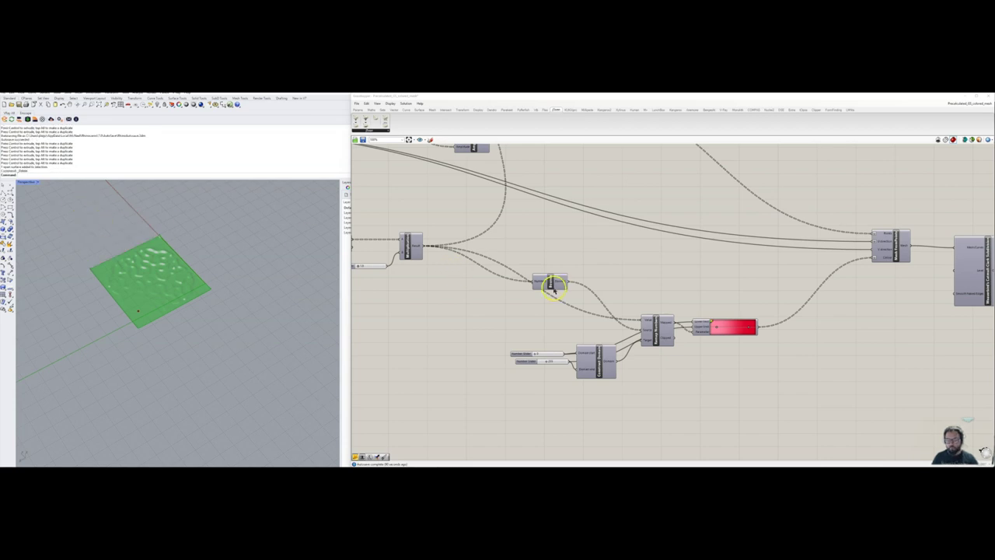
Select the Bounds component between Multiplication and Remap Numbers and shift it slightly upward
scroll(611, 304, down, 3)
scroll(614, 329, up, 4)
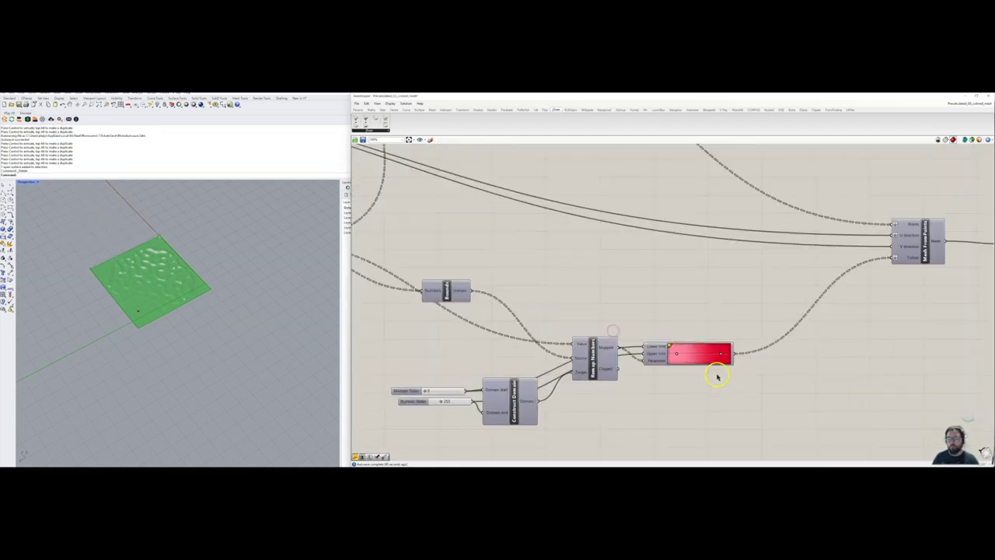
right_drag(549, 331, 611, 336)
click(598, 277)
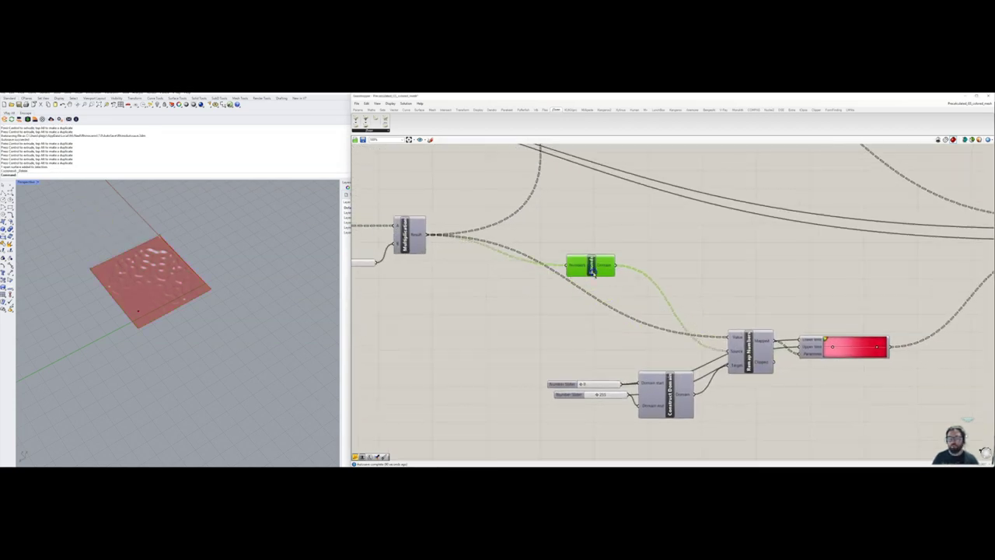
drag(597, 276, 580, 249)
right_drag(420, 231, 525, 317)
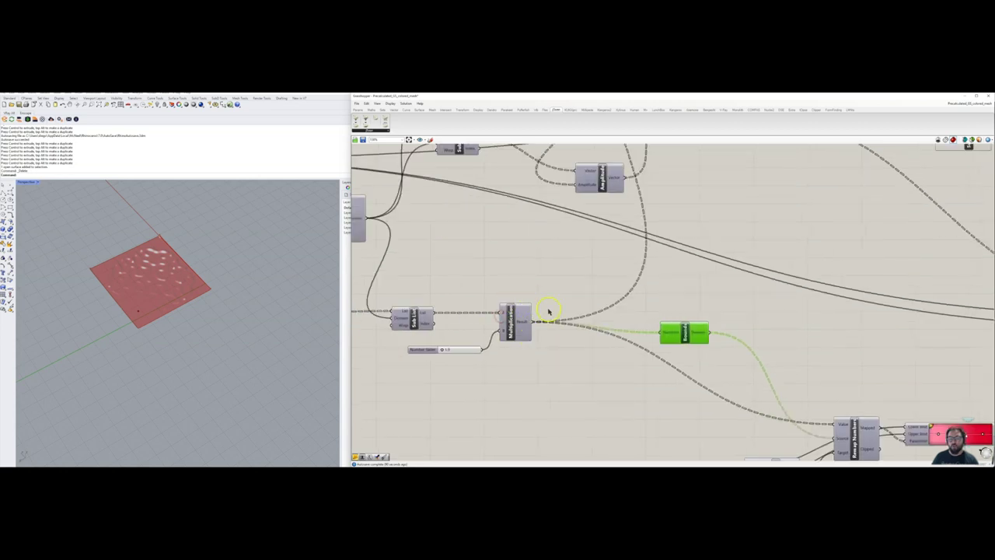
Reconnect Multiplication's result to Amplitude's Amplitude input in place of the distance-based values
right_drag(729, 354, 602, 389)
scroll(605, 347, down, 3)
scroll(603, 388, down, 2)
scroll(576, 336, up, 2)
drag(478, 379, 505, 291)
scroll(153, 304, up, 3)
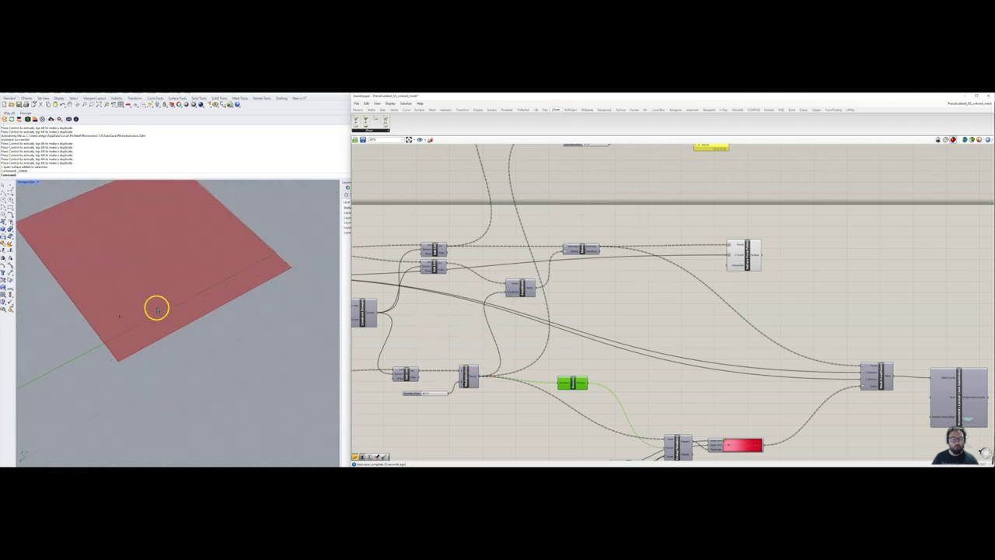
Set the slider feeding Multiplication's B input to 37.6 to deepen the relief
scroll(482, 362, up, 5)
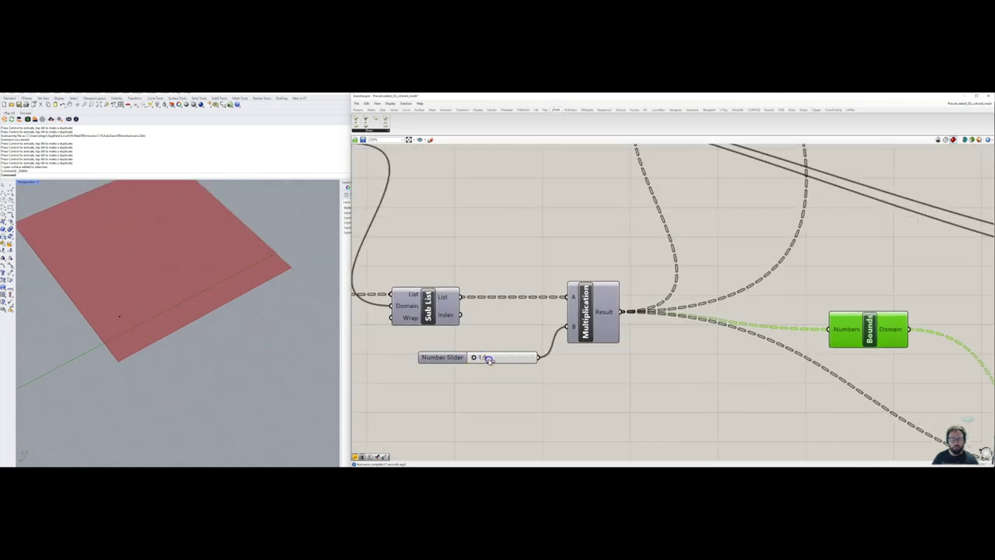
drag(492, 360, 498, 359)
scroll(504, 390, down, 5)
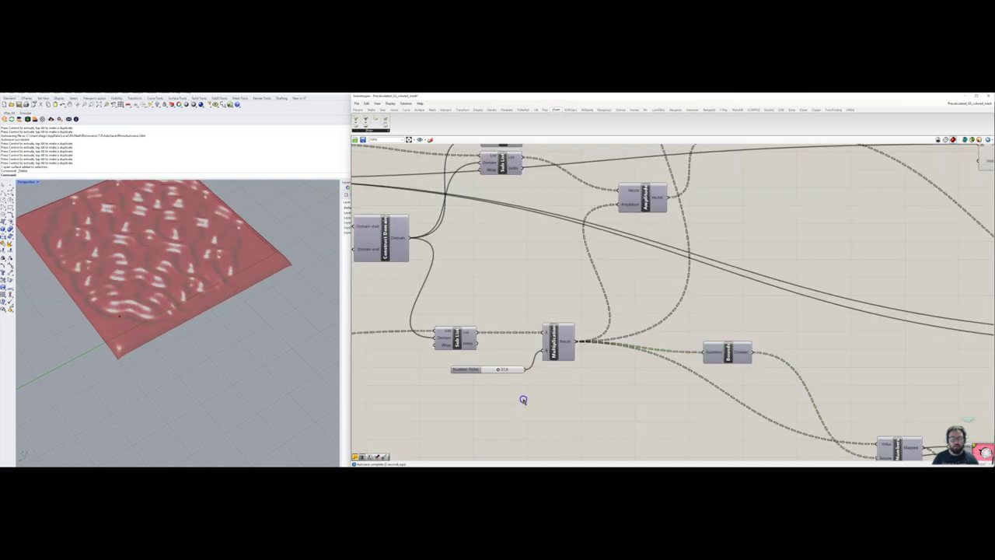
Shift the Bounds component slightly up and closer to Multiplication in the colour-mapping chain
scroll(524, 398, down, 3)
scroll(579, 330, up, 2)
scroll(579, 329, up, 3)
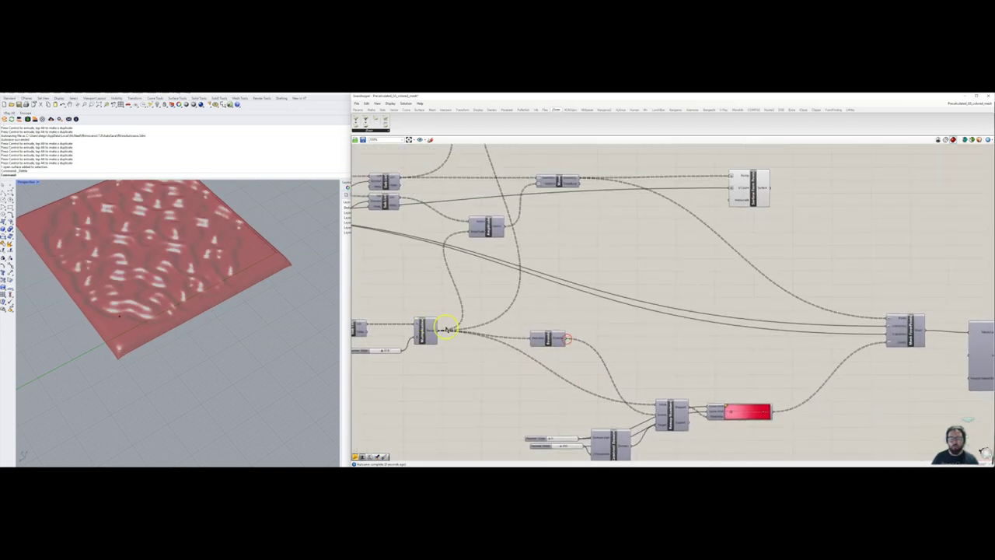
mouse_move(430, 333)
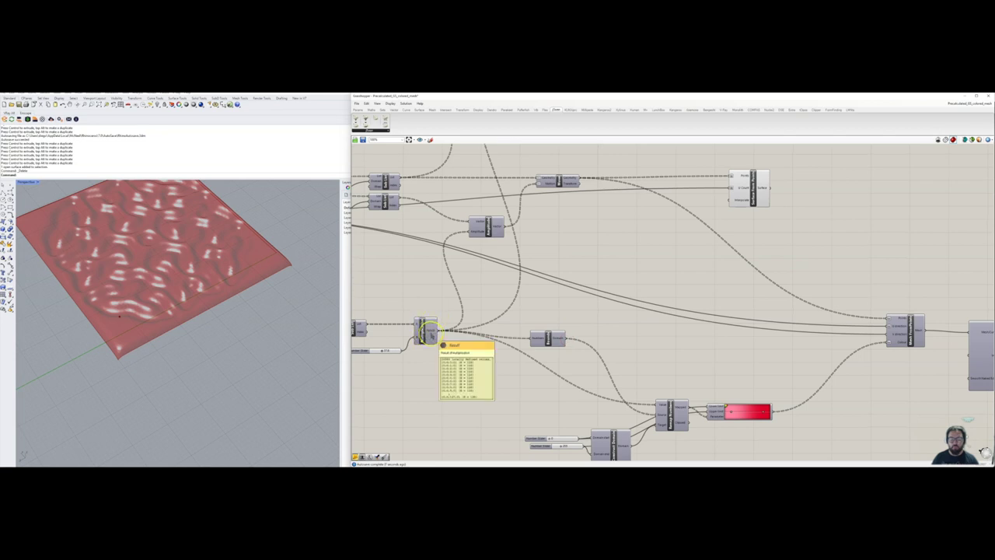
right_drag(662, 362, 603, 301)
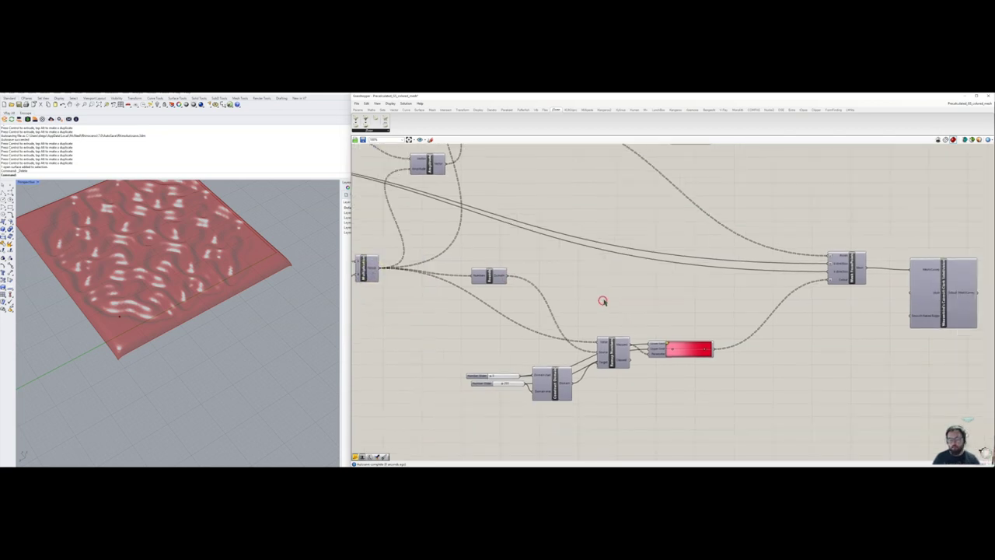
drag(481, 273, 481, 269)
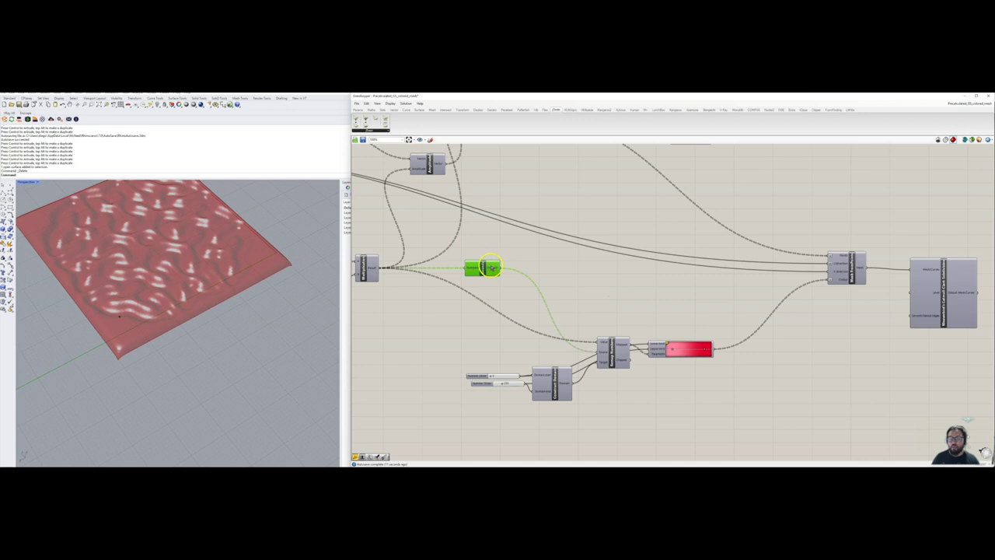
scroll(582, 378, up, 3)
right_drag(582, 378, 688, 401)
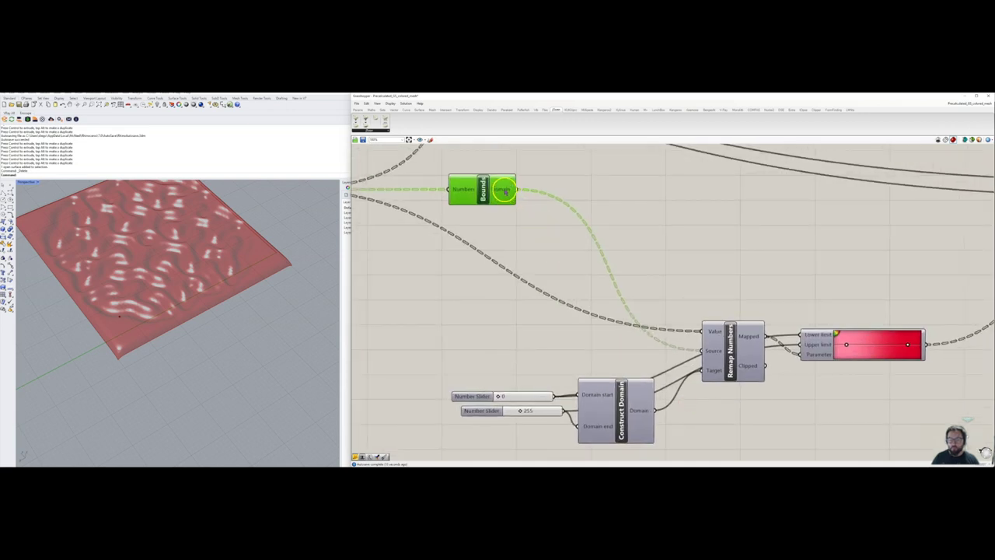
mouse_move(504, 191)
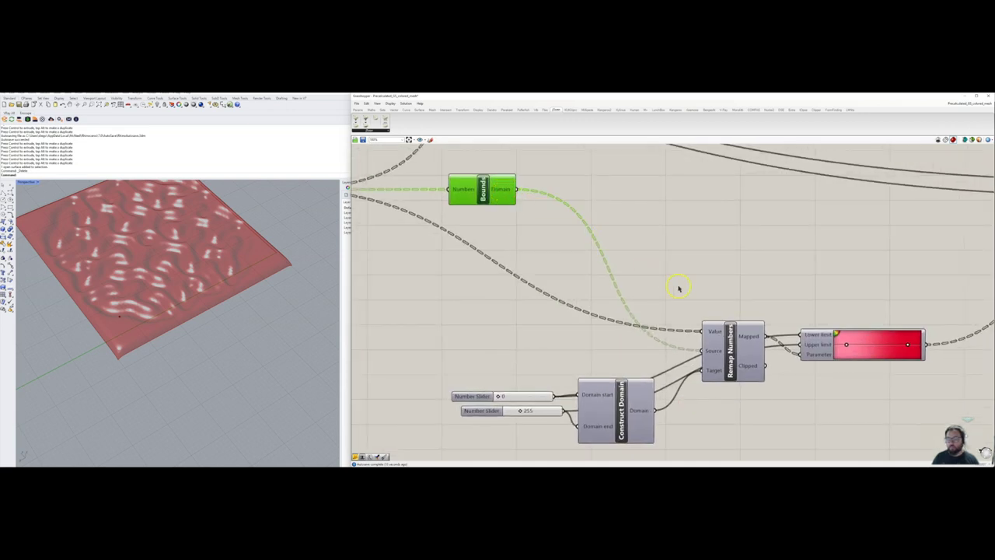
Move Remap Numbers upward, align the 0 and 255 sliders, and place Construct Domain between them and Remap Numbers
right_drag(676, 330, 682, 301)
drag(746, 322, 729, 278)
drag(624, 388, 622, 368)
drag(490, 382, 482, 379)
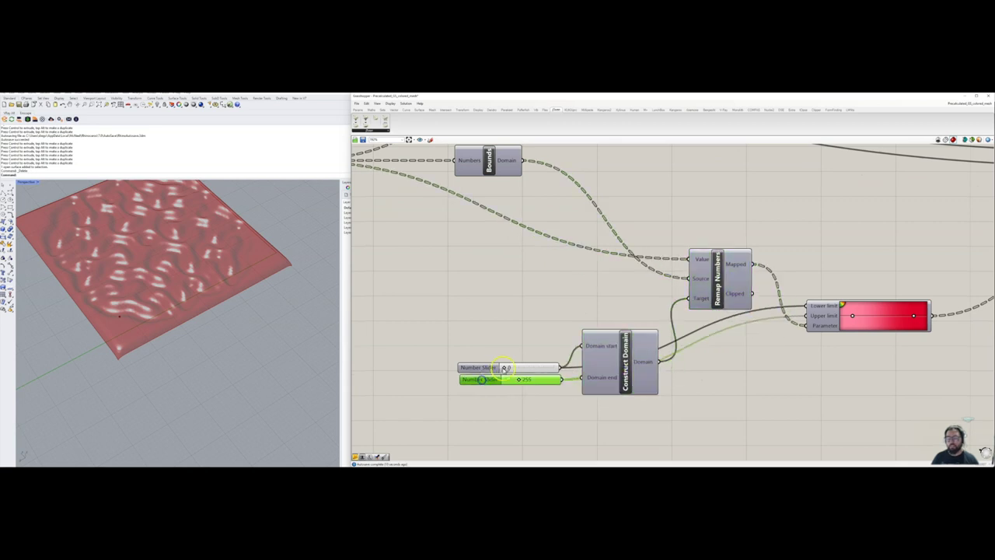
right_drag(695, 378, 646, 360)
click(556, 350)
drag(556, 350, 560, 311)
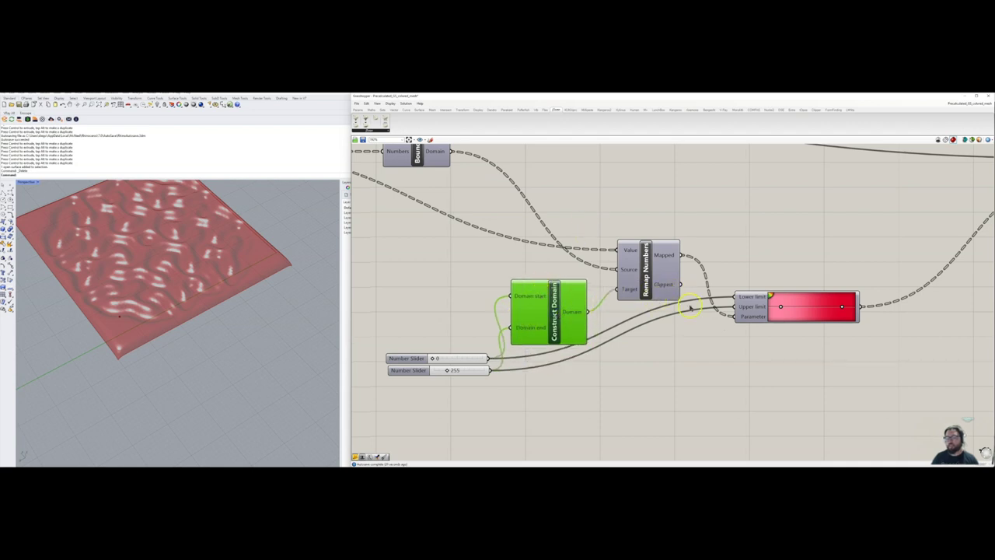
Move the gradient component lower, clear of Remap Numbers and Mesh FromPoints
right_drag(675, 305, 599, 301)
scroll(652, 309, down, 2)
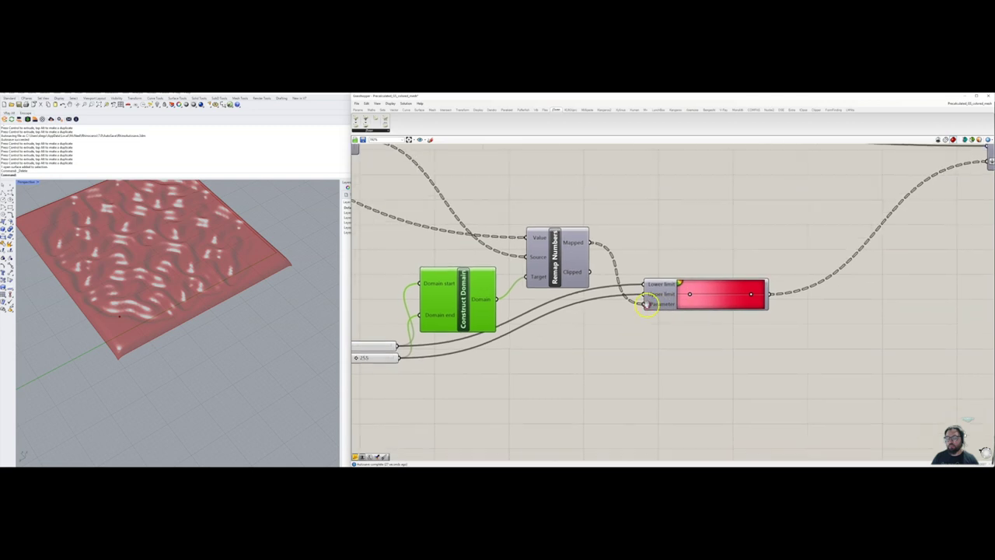
drag(710, 300, 706, 345)
right_drag(797, 262, 611, 343)
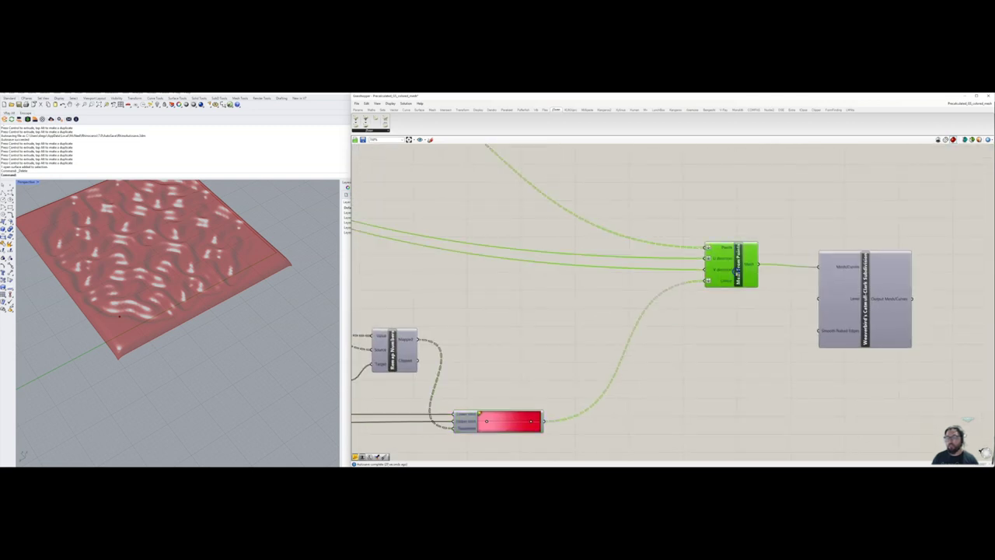
Turn on the preview of Mesh FromPoints, hide the Surface From Points preview, and inspect the coloured mesh
click(736, 270)
mouse_move(212, 297)
right_down()
mouse_move(195, 260)
mouse_move(200, 293)
mouse_move(218, 275)
mouse_move(219, 300)
right_up()
scroll(192, 252, up, 8)
right_drag(471, 284, 631, 366)
scroll(474, 290, down, 4)
scroll(631, 367, down, 1)
drag(690, 324, 605, 260)
right_click(650, 243)
click(683, 252)
right_drag(214, 256, 158, 279)
scroll(216, 306, down, 8)
scroll(175, 272, up, 8)
scroll(650, 424, up, 3)
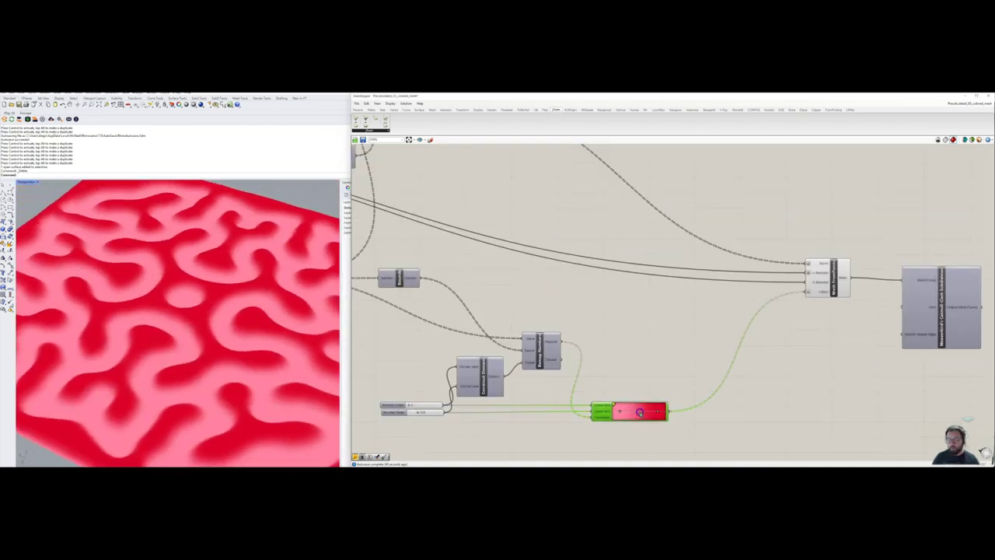
Apply the red-yellow-blue preset to the gradient and inspect the recoloured mesh up close
right_click(640, 412)
mouse_move(676, 446)
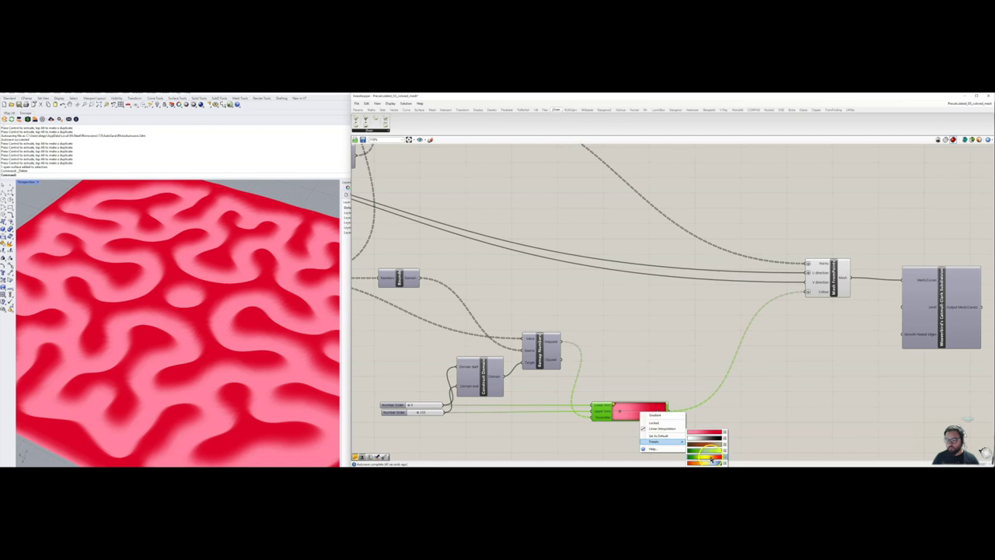
click(708, 461)
mouse_move(231, 274)
right_down()
mouse_move(226, 299)
mouse_move(221, 265)
right_up()
scroll(179, 291, up, 8)
right_drag(179, 292, 178, 336)
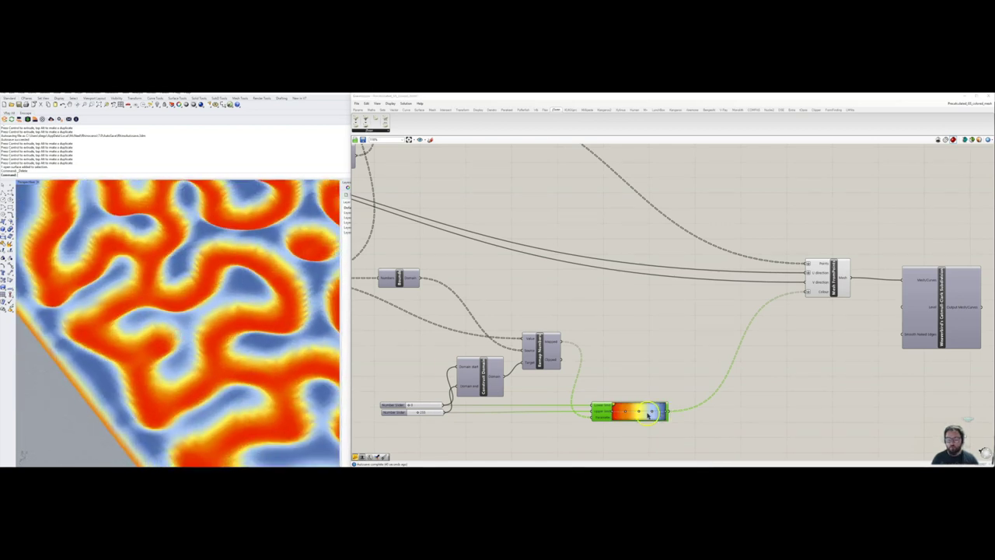
Apply the black-and-white preset to the gradient and view the whole mesh
right_click(648, 415)
mouse_move(672, 444)
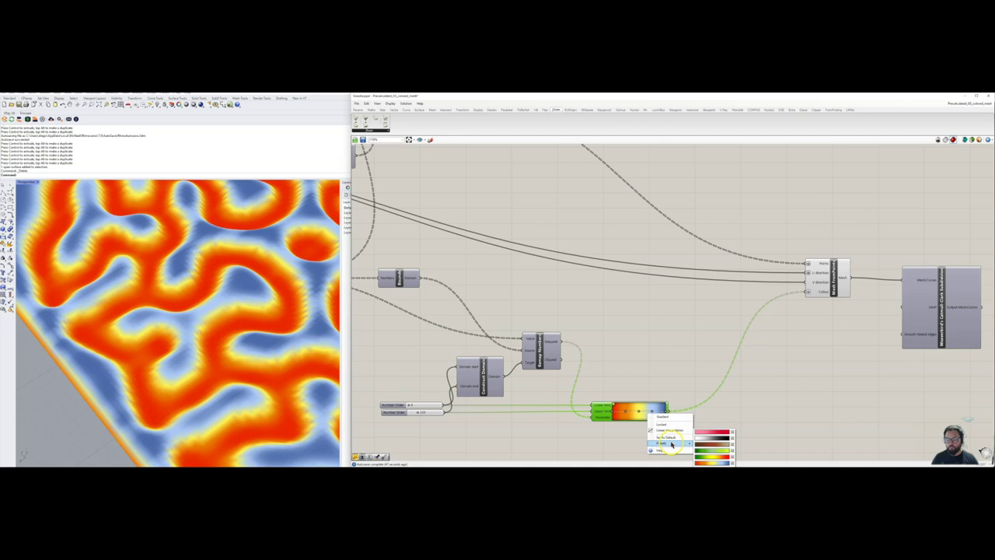
click(716, 441)
scroll(284, 338, down, 5)
right_drag(285, 338, 134, 287)
Turn on the preview of Weaverbird's Catmull-Clark Subdivision and hide the Mesh FromPoints preview
right_drag(844, 313, 696, 311)
click(689, 286)
click(787, 285)
right_click(767, 204)
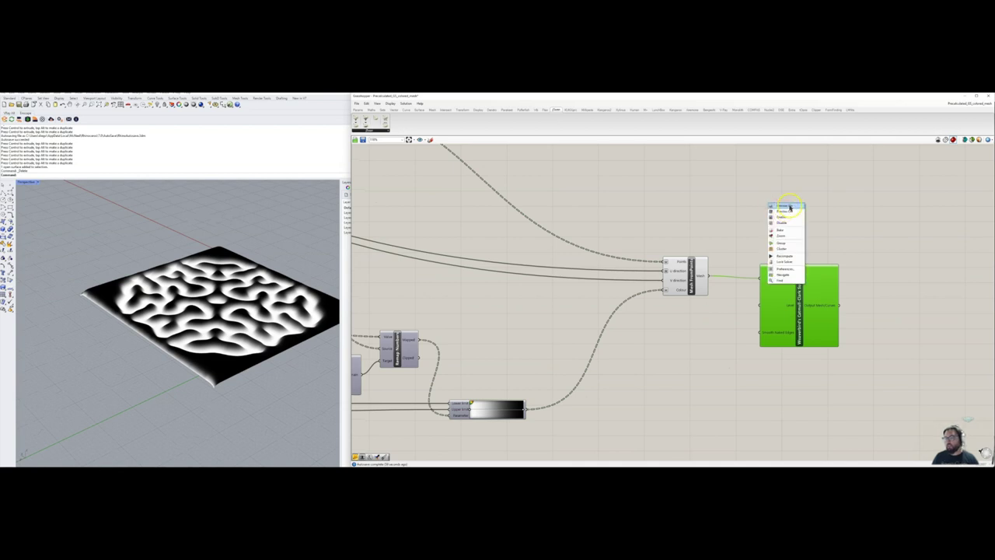
click(790, 207)
click(692, 287)
right_click(686, 219)
click(708, 225)
Bake the output mesh of Weaverbird's Catmull-Clark Subdivision into Rhino
right_drag(818, 328, 750, 328)
scroll(734, 304, up, 5)
drag(732, 309, 711, 304)
scroll(709, 304, down, 3)
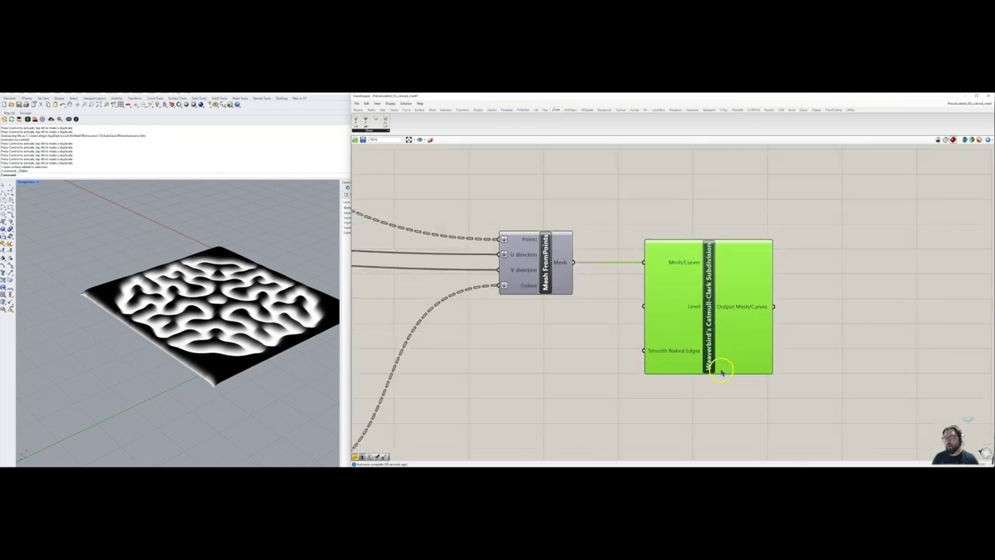
right_click(697, 194)
click(712, 220)
Move the baked mesh beside the previewed black-and-white mesh and inspect its relief up close
scroll(240, 293, down, 5)
click(240, 294)
right_drag(248, 268, 246, 284)
drag(218, 304, 131, 351)
click(113, 243)
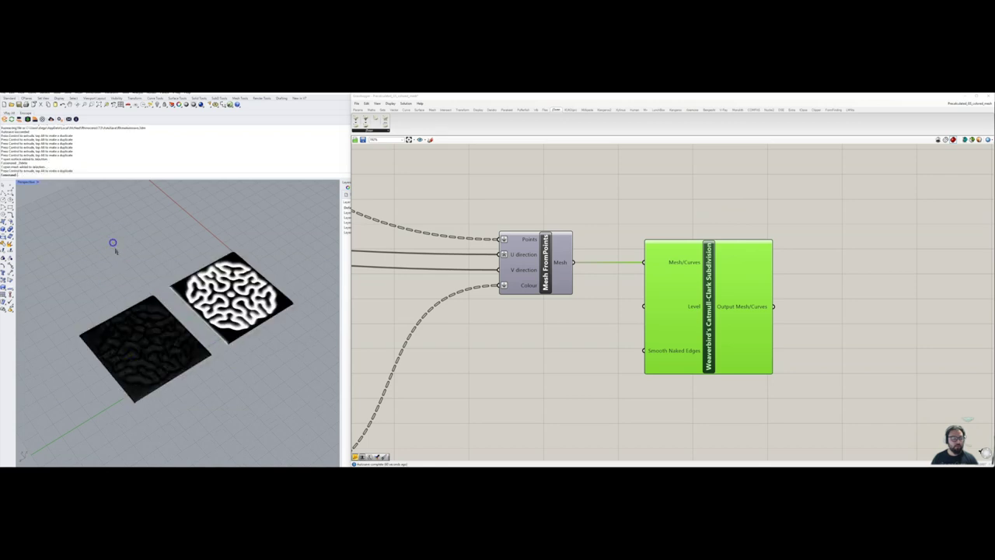
scroll(134, 358, up, 7)
scroll(135, 358, up, 2)
scroll(136, 349, down, 3)
mouse_move(165, 338)
right_down()
mouse_move(153, 320)
mouse_move(151, 336)
right_up()
scroll(165, 270, down, 7)
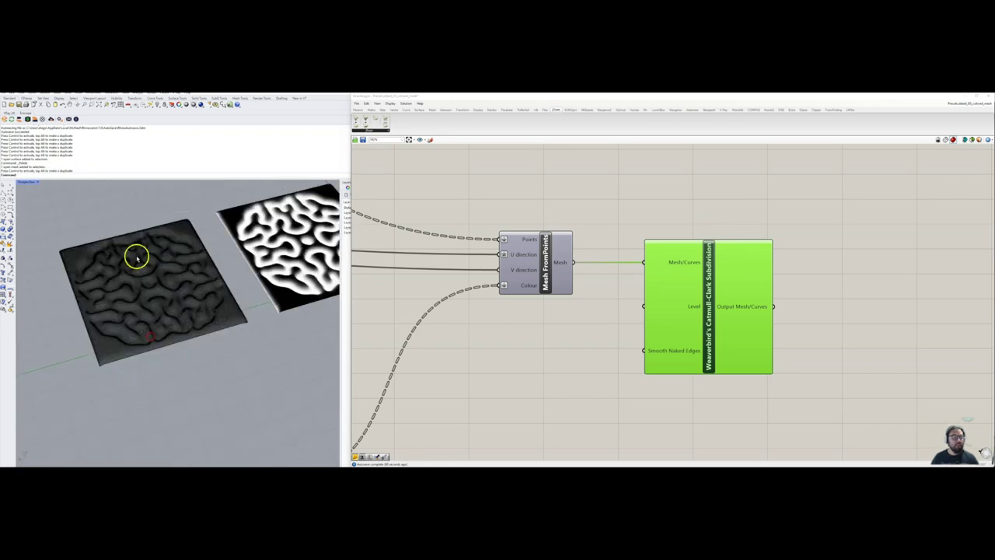
Disable the Surface From Points component and inspect the baked mesh's dense wireframe
right_drag(606, 224, 589, 375)
click(451, 272)
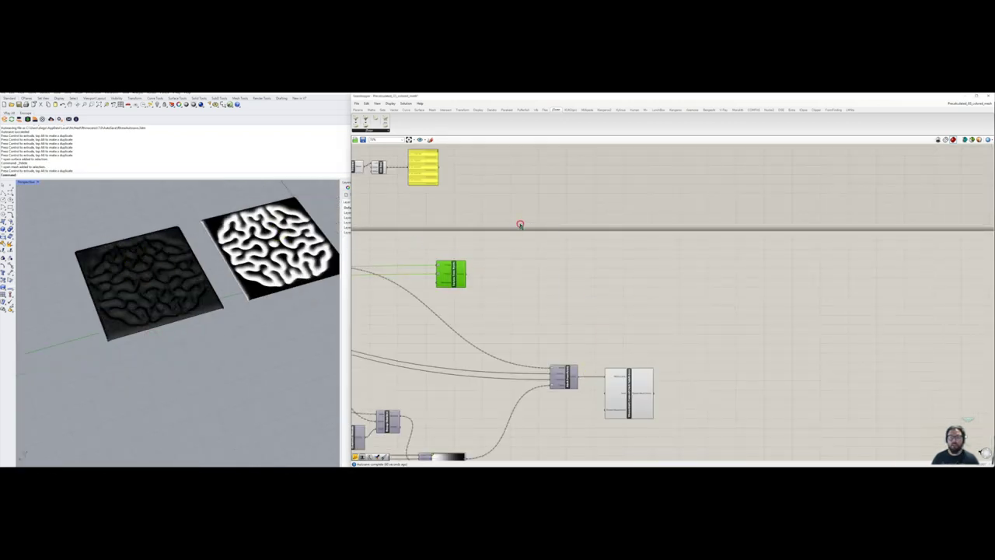
right_click(520, 222)
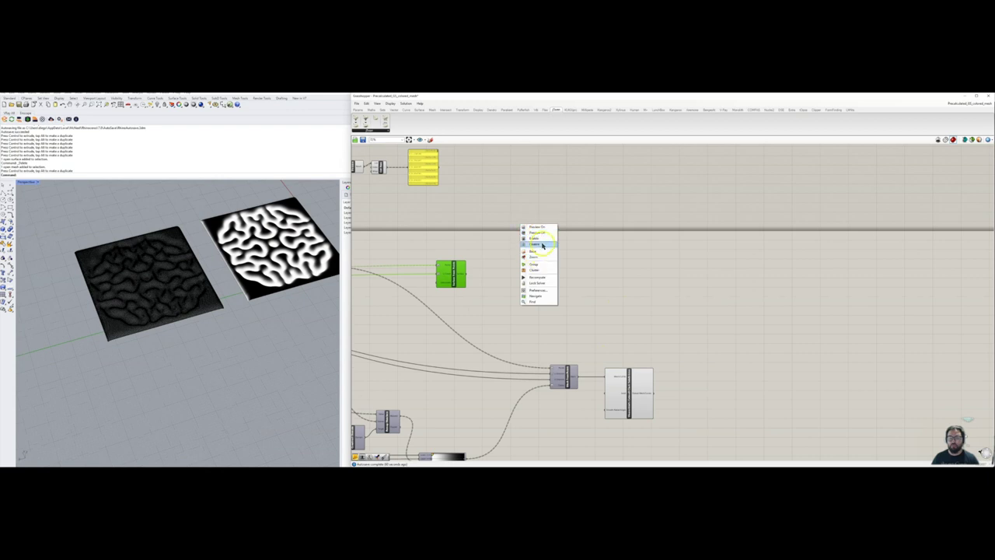
click(542, 253)
scroll(127, 285, up, 10)
right_drag(124, 279, 225, 280)
right_drag(270, 239, 199, 268)
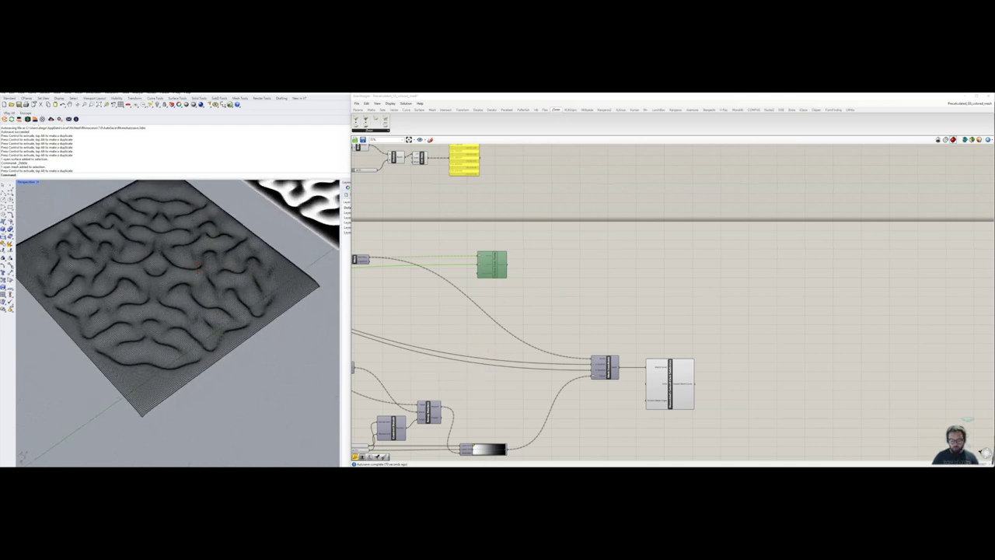
Switch to the RD_GS.ipynb Colab notebook and examine the diffusion parameters and the plotted worm patterns
mouse_move(490, 471)
click(514, 459)
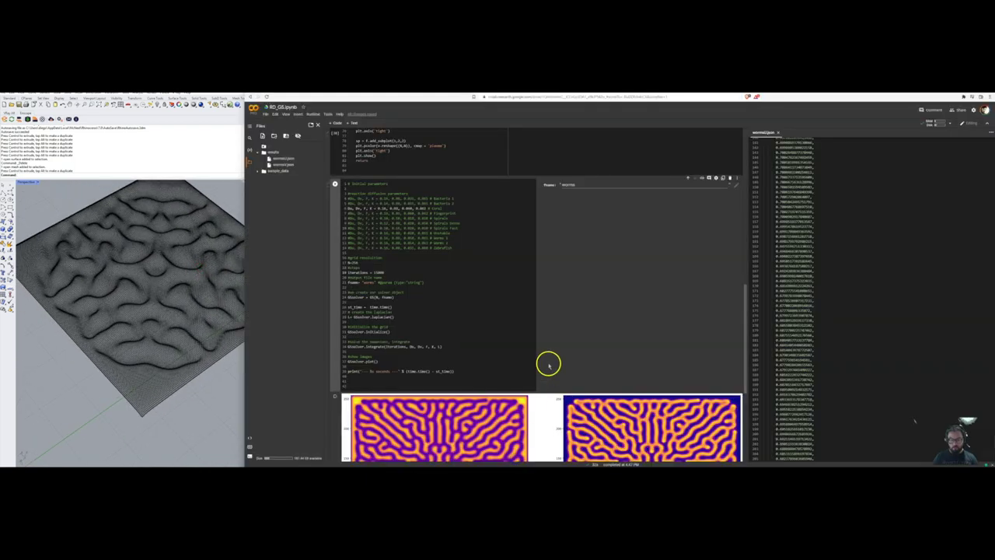
scroll(545, 378, down, 5)
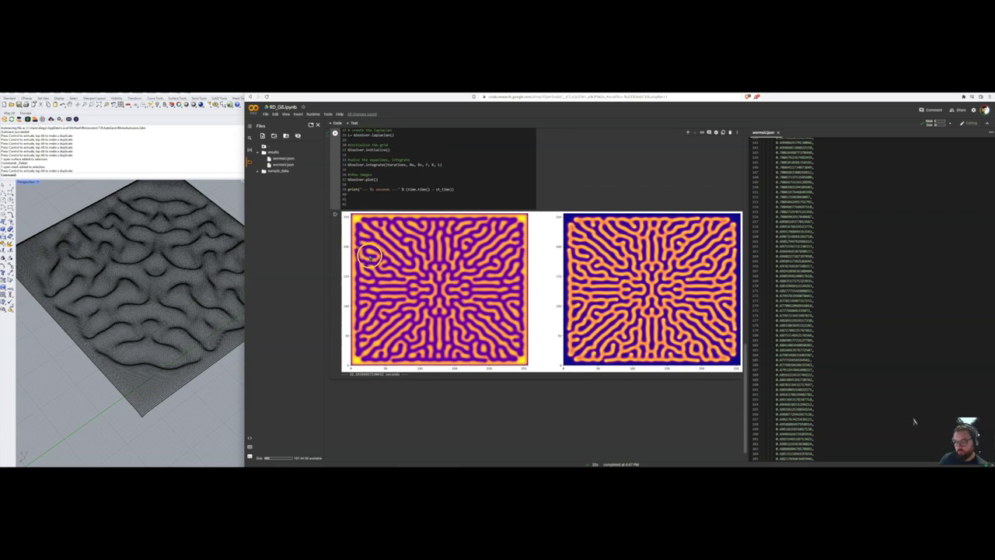
scroll(371, 256, up, 4)
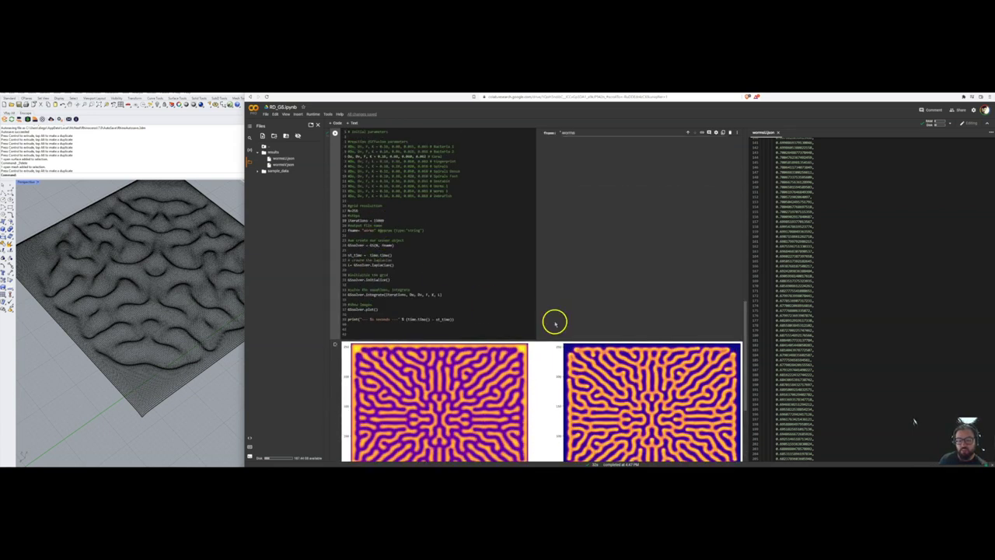
scroll(622, 314, down, 4)
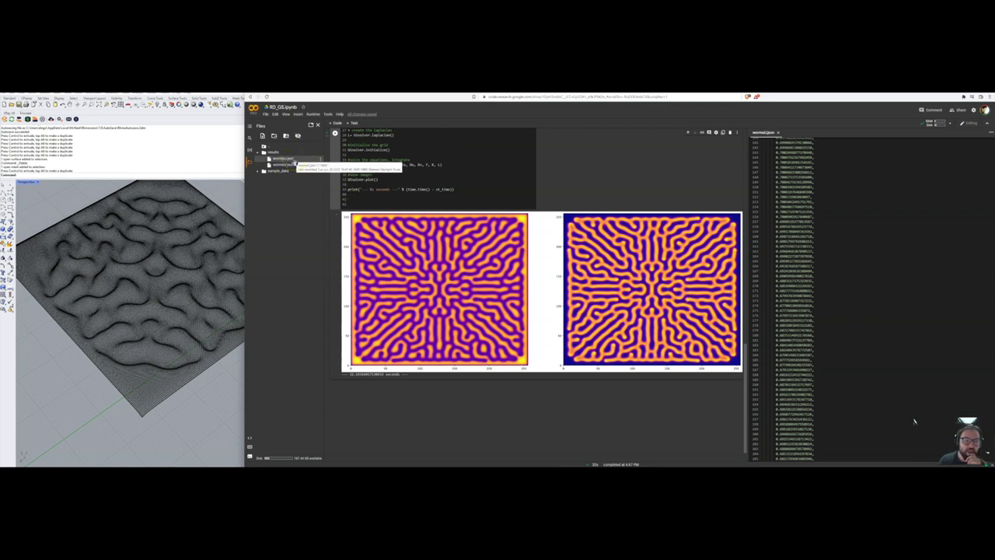
Download a worms JSON file from the results folder and save it in Downloads
right_click(296, 163)
click(307, 163)
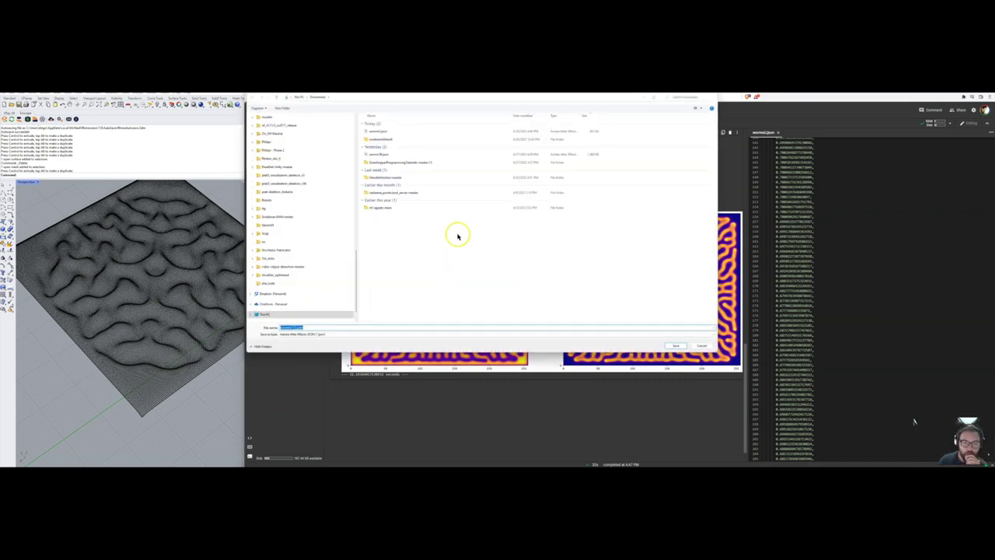
click(675, 347)
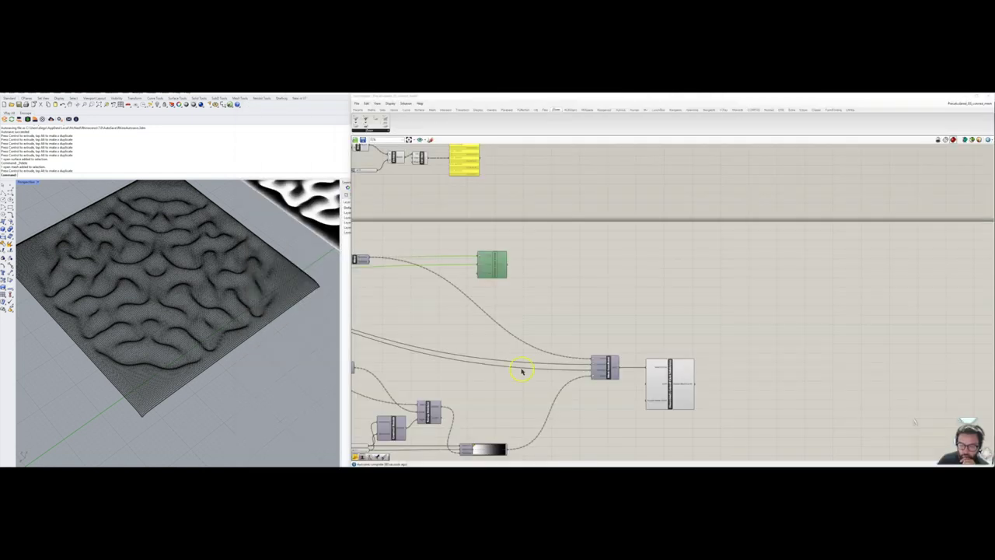
Switch back to Grasshopper and lock the solver before editing the definition's inputs
scroll(522, 251, up, 5)
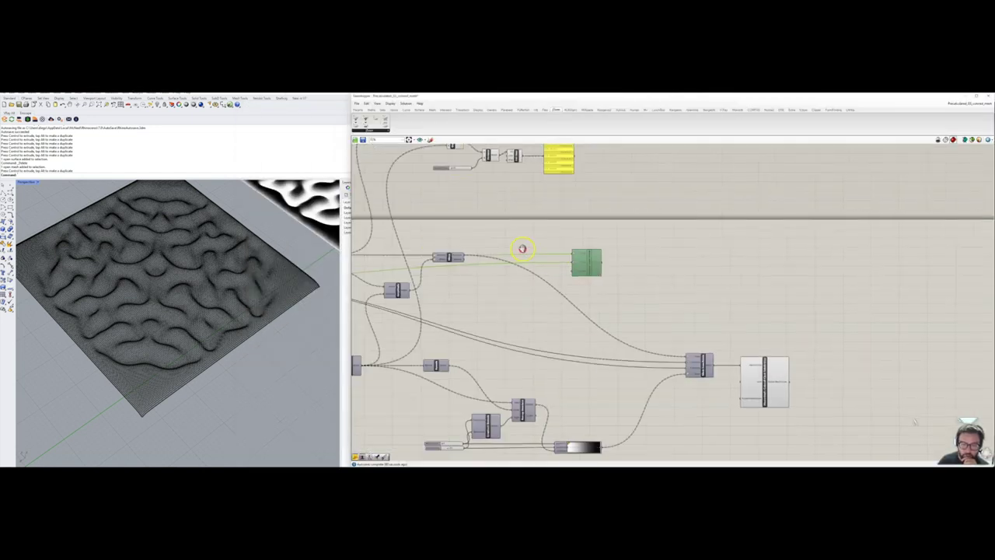
scroll(508, 312, up, 4)
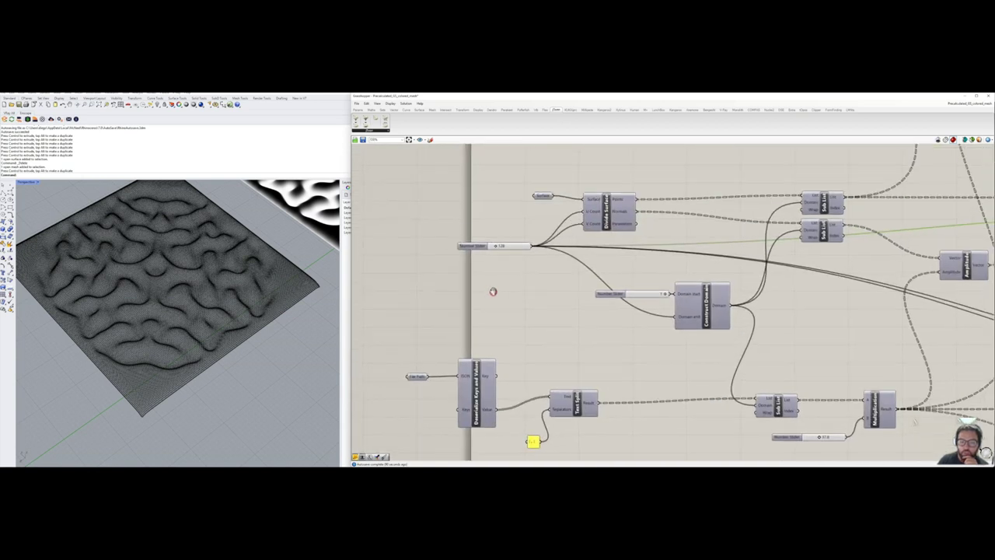
right_drag(507, 240, 508, 263)
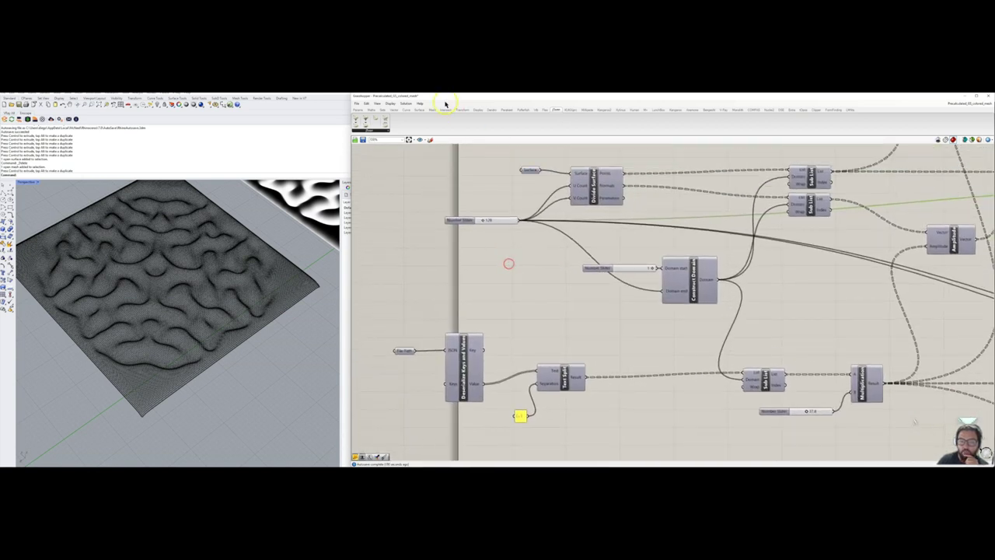
click(404, 106)
click(420, 124)
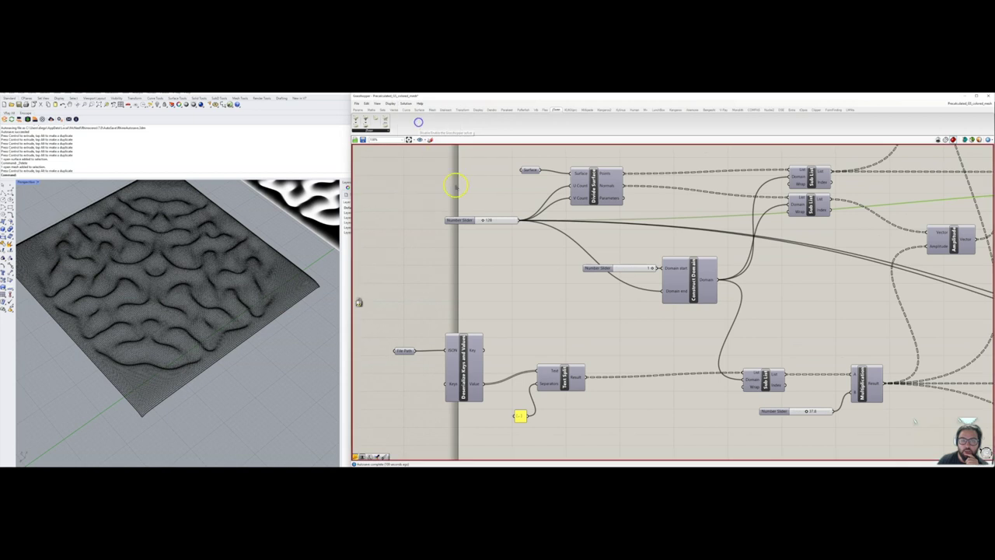
Set the slider driving Divide Surface's U and V counts to 250
right_drag(460, 216, 480, 234)
scroll(480, 234, up, 3)
double_click(484, 237)
text(250)
key(Return)
Point the File Path parameter to the newly downloaded worms JSON file in Downloads and unlock the solver
scroll(529, 219, down, 4)
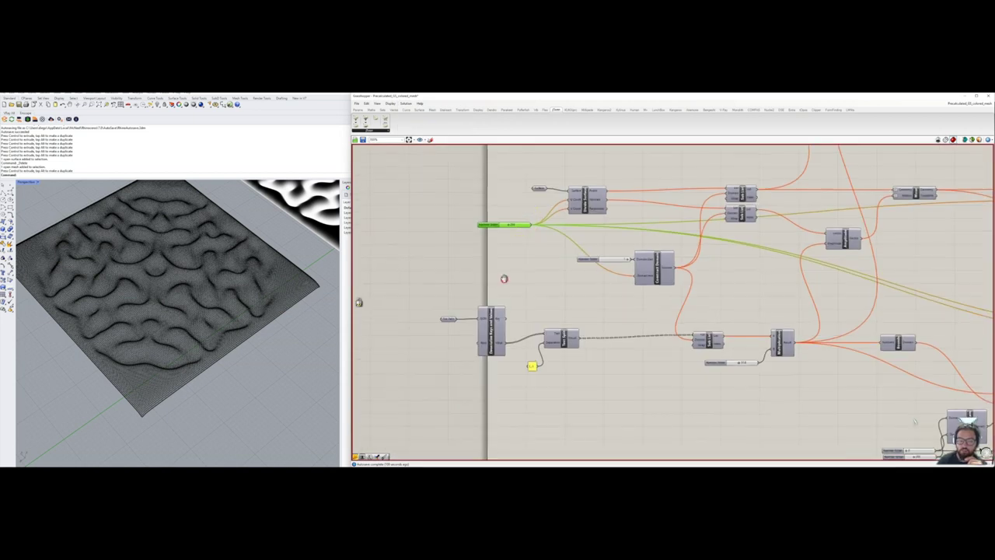
scroll(451, 317, up, 4)
click(453, 310)
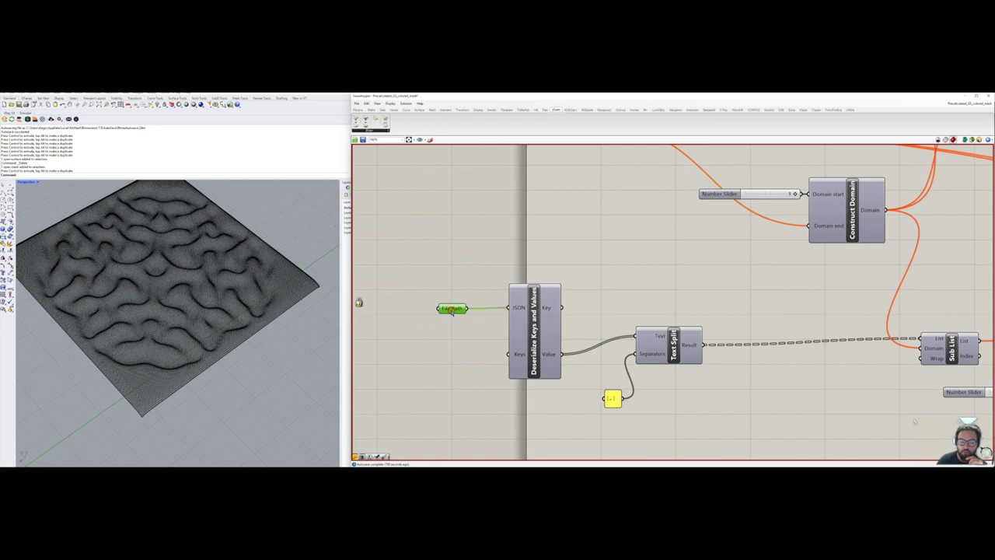
right_click(452, 311)
click(471, 366)
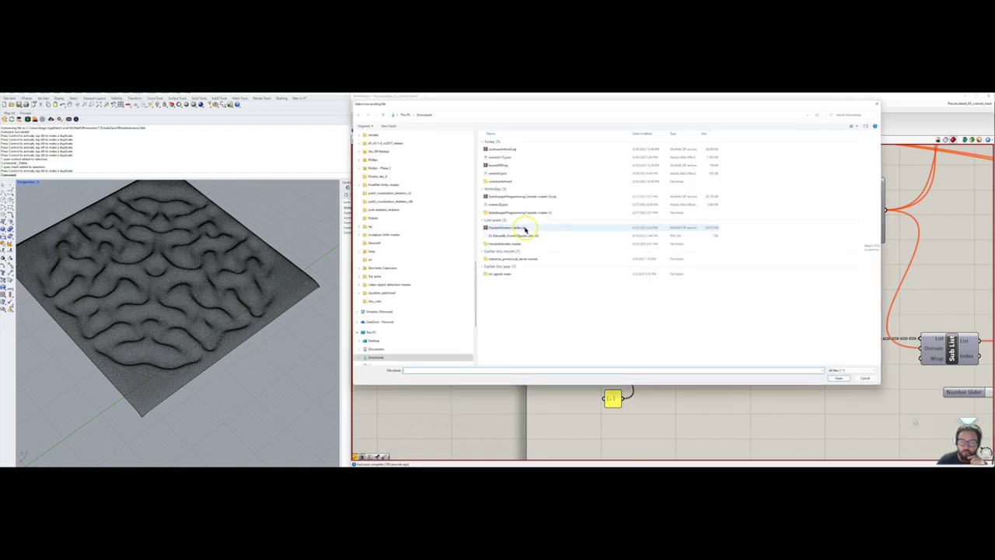
double_click(501, 157)
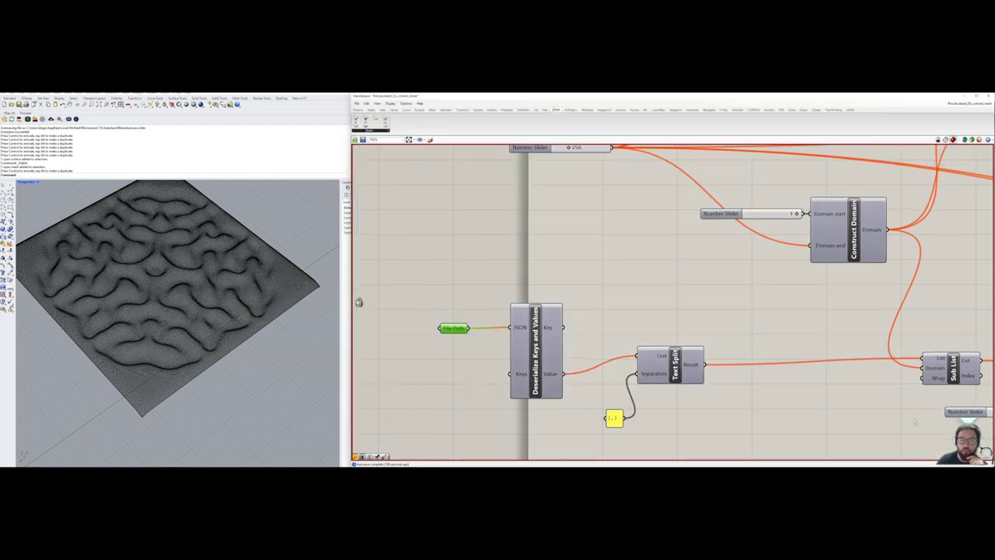
click(398, 105)
click(426, 126)
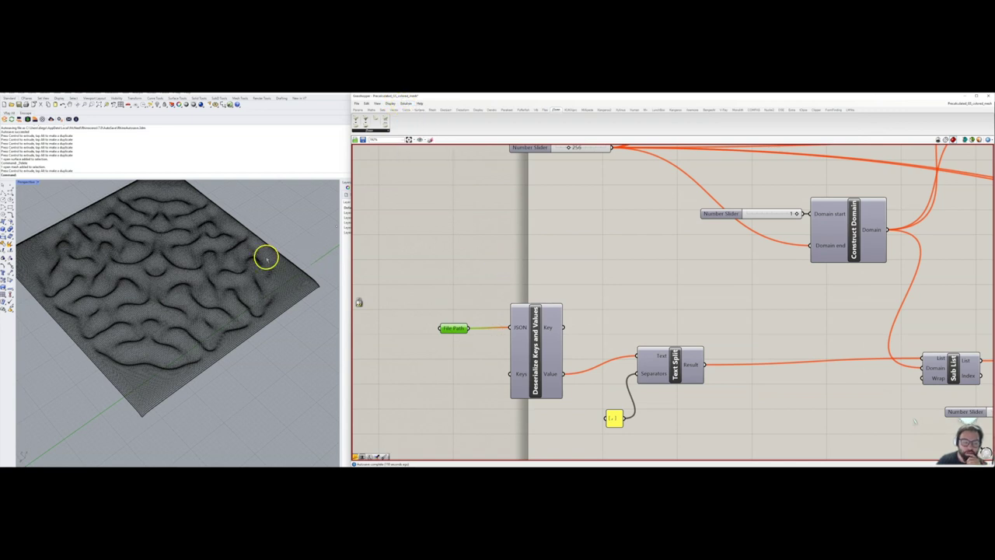
Examine the recomputed worm pattern on the flat mesh in the Perspective viewport
scroll(162, 293, down, 10)
scroll(213, 235, up, 9)
right_drag(215, 236, 167, 233)
scroll(164, 265, up, 5)
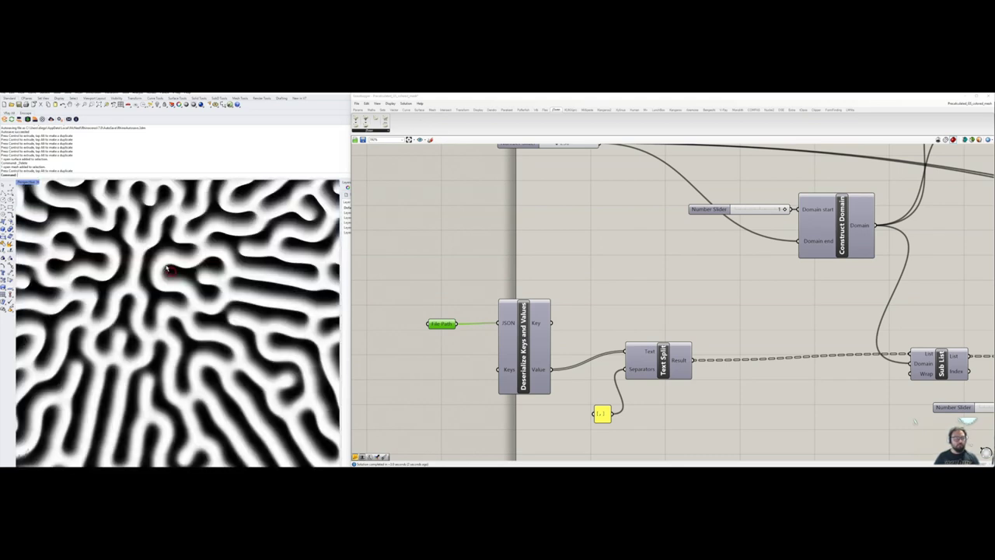
scroll(164, 267, down, 5)
scroll(165, 269, down, 3)
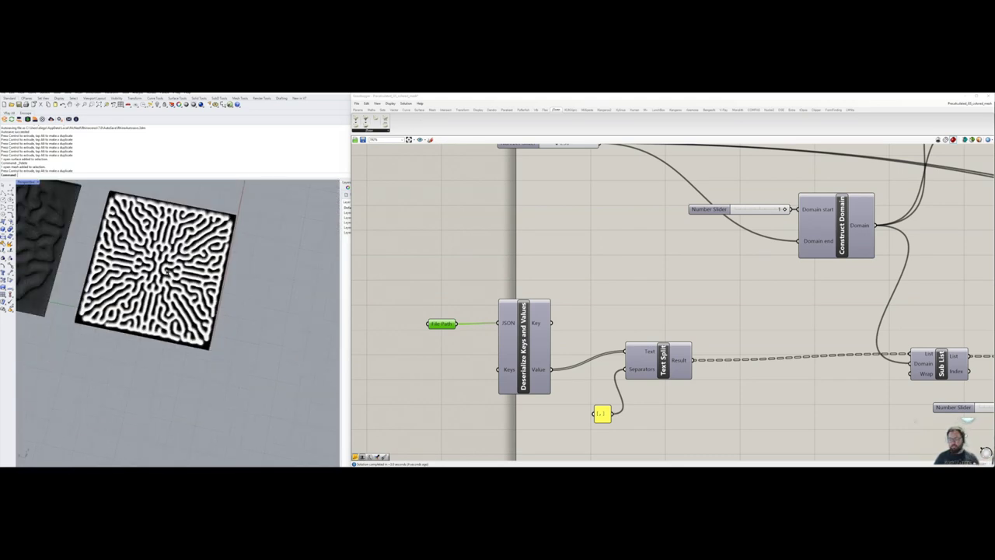
scroll(155, 271, down, 5)
right_drag(155, 270, 177, 292)
scroll(177, 291, up, 5)
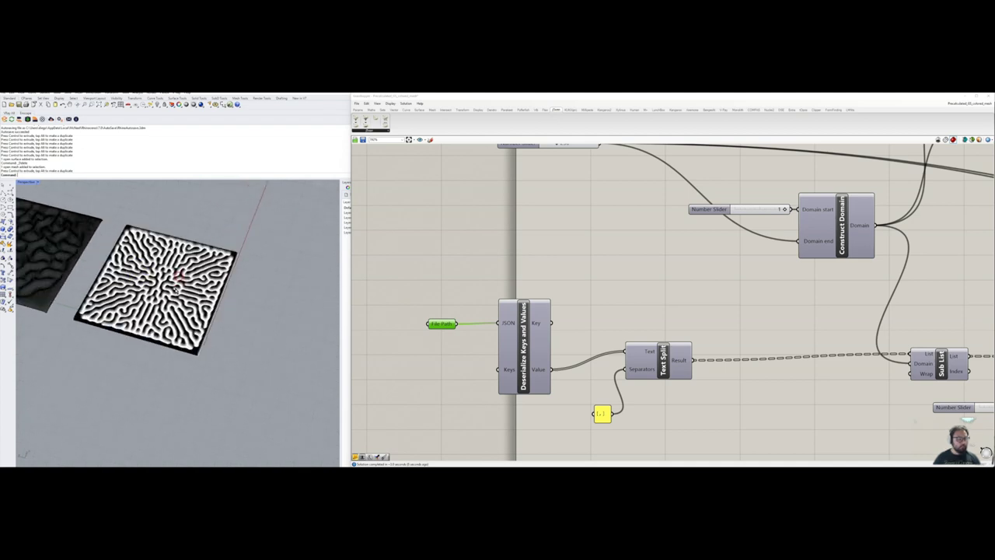
Bake the Weaverbird Catmull-Clark Subdivision mesh of the worm pattern into Rhino
scroll(579, 300, down, 5)
right_drag(719, 334, 521, 307)
right_drag(784, 349, 636, 315)
right_drag(852, 323, 675, 345)
click(762, 298)
right_click(757, 217)
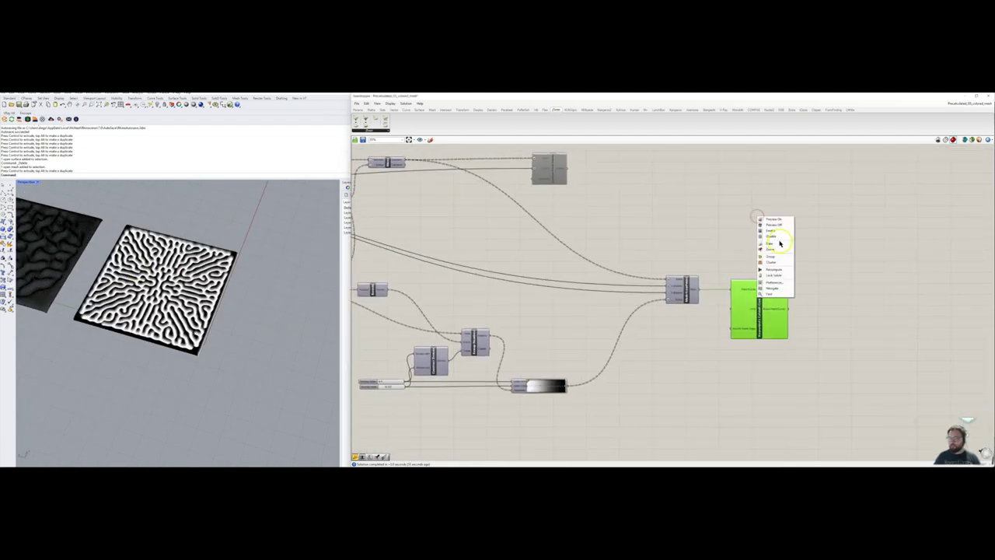
click(780, 241)
Move the baked worm meshes away from the live preview so they sit in a row beside it
scroll(266, 262, down, 3)
click(233, 282)
drag(207, 272, 84, 239)
click(173, 218)
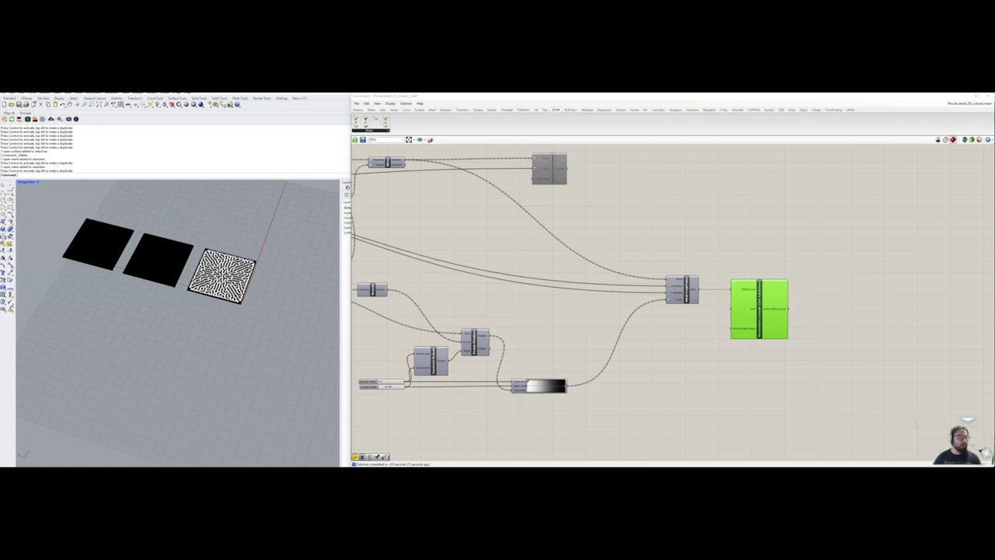
Draw an ellipse centred near the preview mesh's front corner, picking the ends of both axes freehand
click(6, 200)
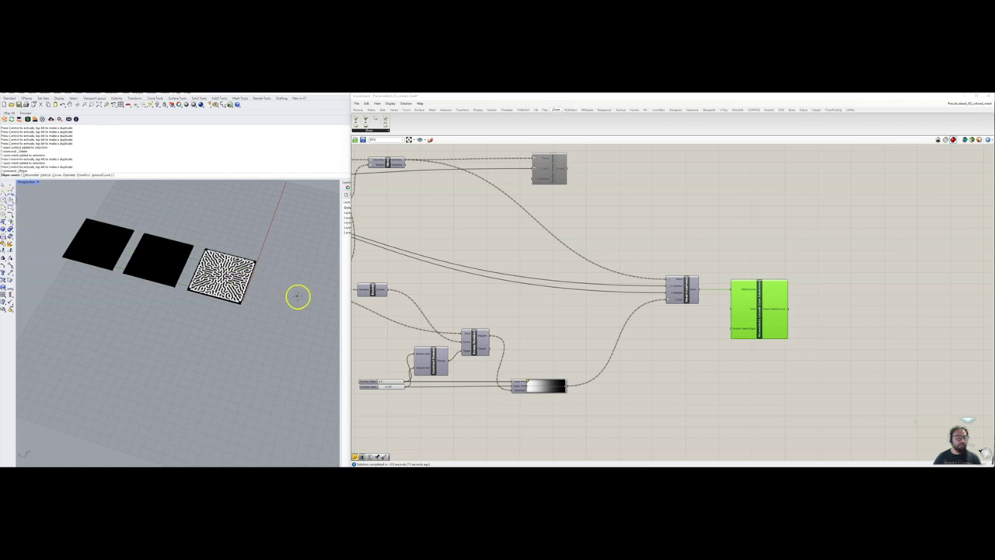
click(241, 302)
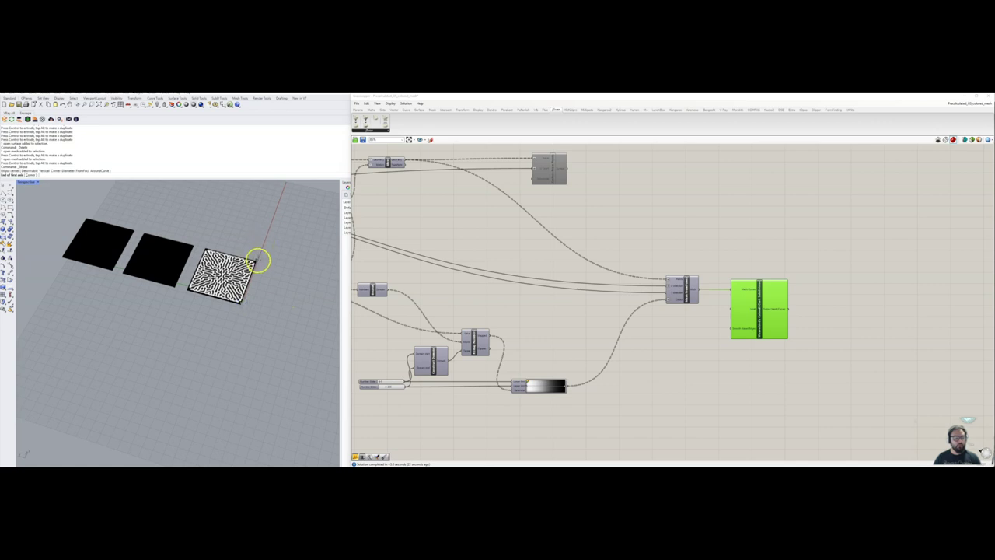
click(257, 274)
click(270, 279)
click(263, 316)
Extrude the ellipse vertically into a tall, open elliptical tube
right_drag(281, 328, 257, 333)
drag(226, 317, 231, 286)
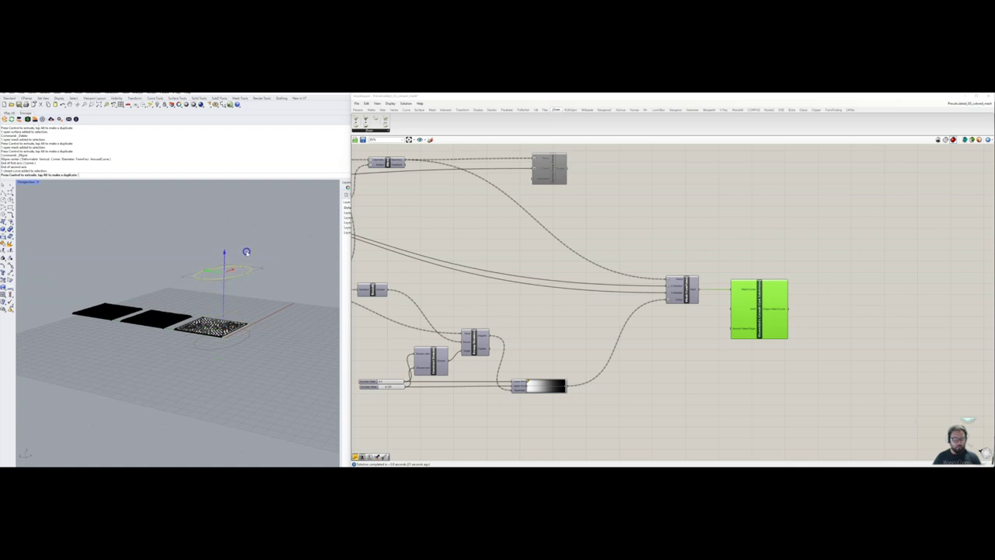
ctrl+drag(265, 218, 264, 211)
click(291, 258)
right_drag(291, 259, 286, 277)
Move the elliptical extrusion from a point picked near its base to the origin, 0
click(245, 267)
right_drag(198, 263, 226, 259)
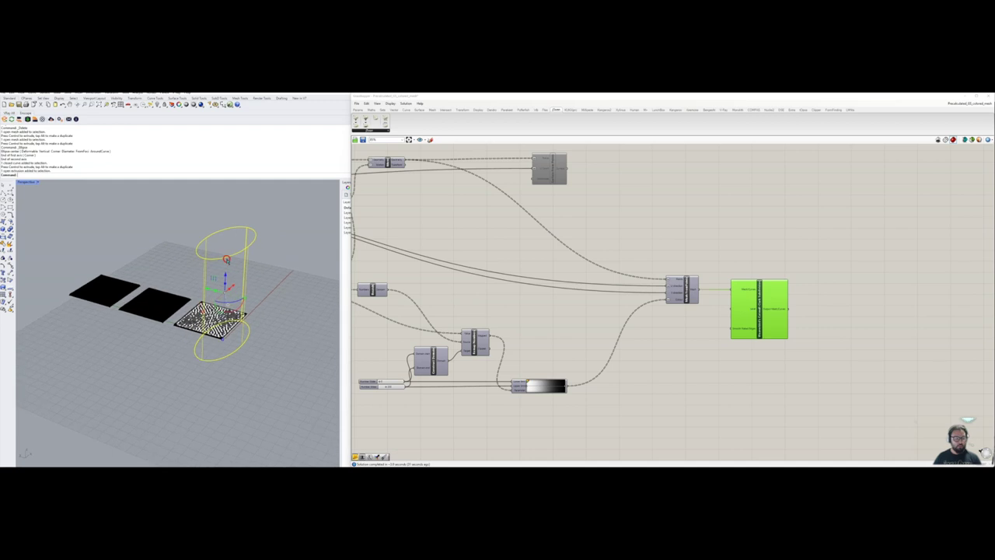
scroll(242, 354, up, 3)
key(Return)
click(221, 345)
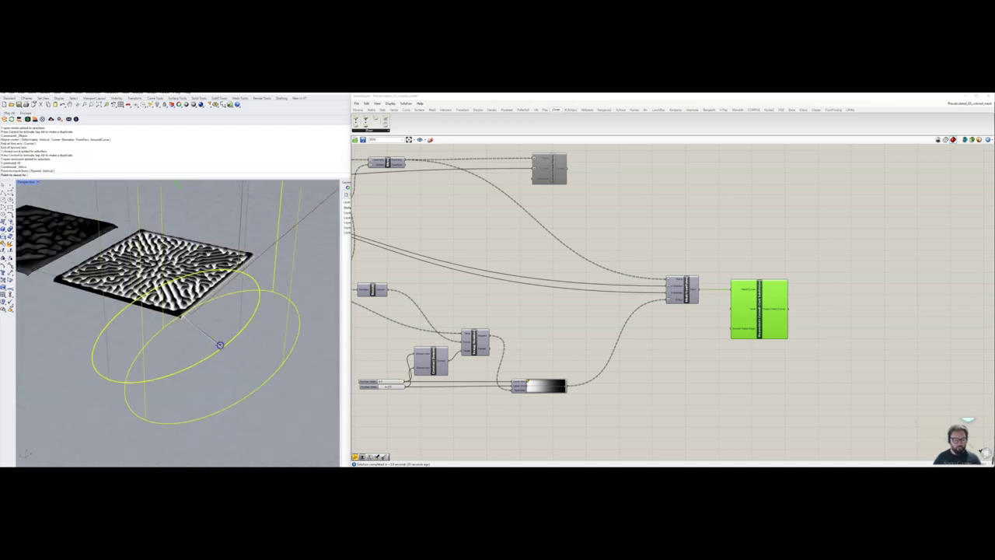
text(0)
key(Return)
scroll(226, 356, down, 5)
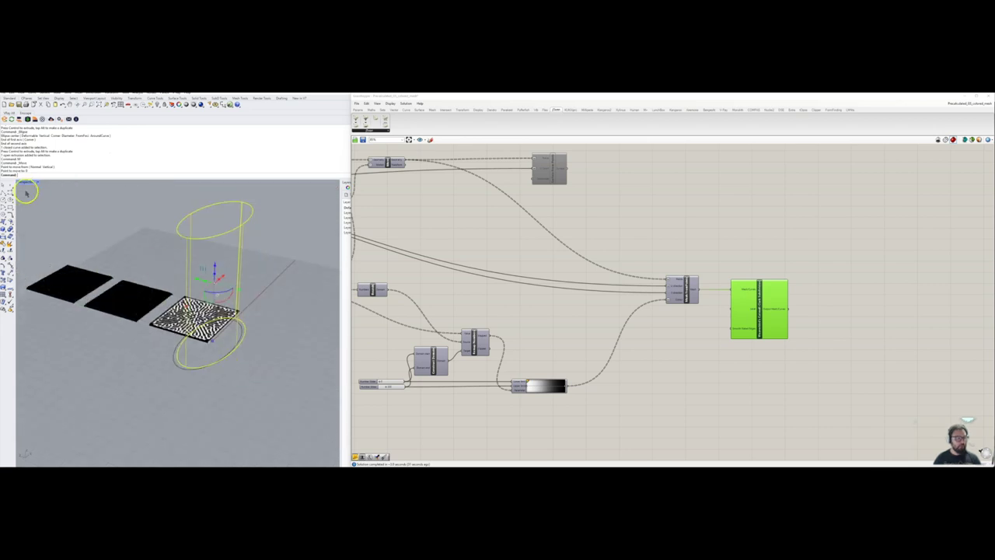
Twist the extrusion about a vertical axis starting at 0, picking two angle reference points in the Top view
double_click(24, 183)
scroll(103, 428, up, 5)
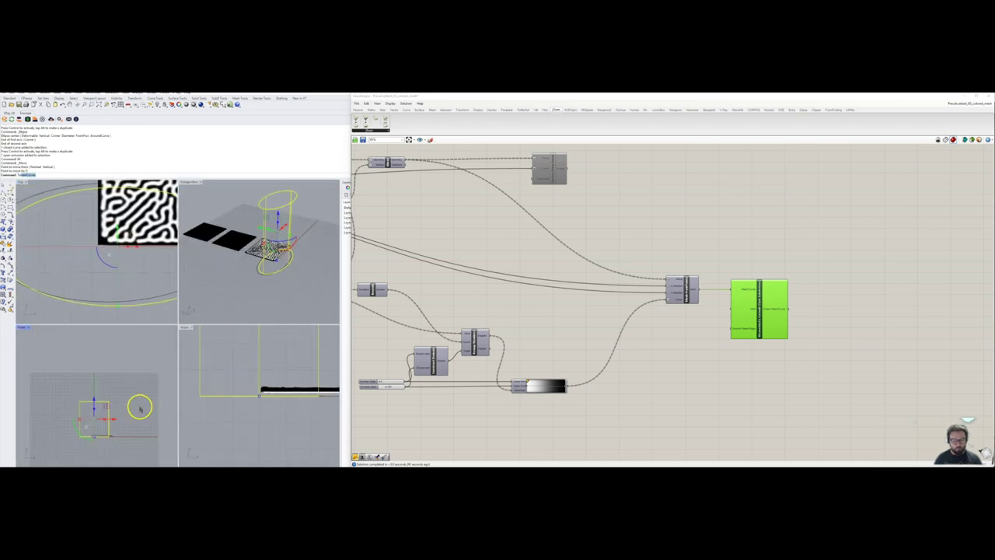
text(ist)
key(Return)
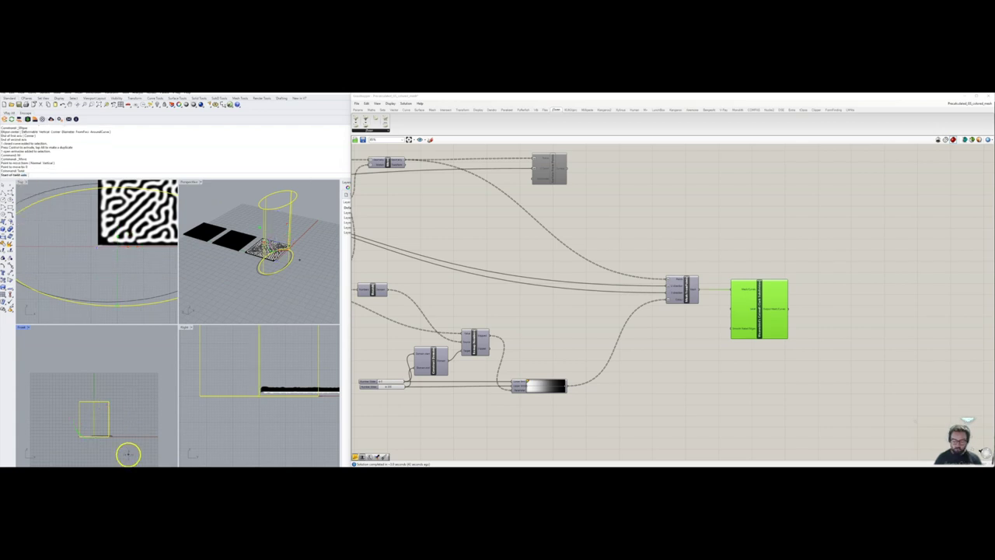
click(129, 454)
click(101, 369)
scroll(99, 255, down, 3)
scroll(99, 253, down, 2)
click(38, 257)
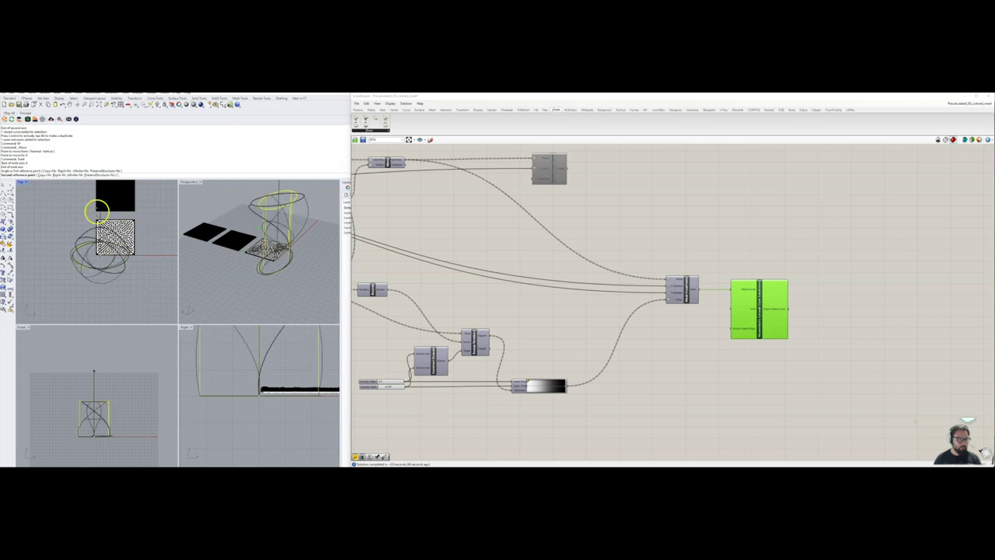
click(97, 212)
Maximize the Perspective viewport and shade it to examine the twisted, vase-like surface
right_drag(265, 233, 237, 253)
click(217, 254)
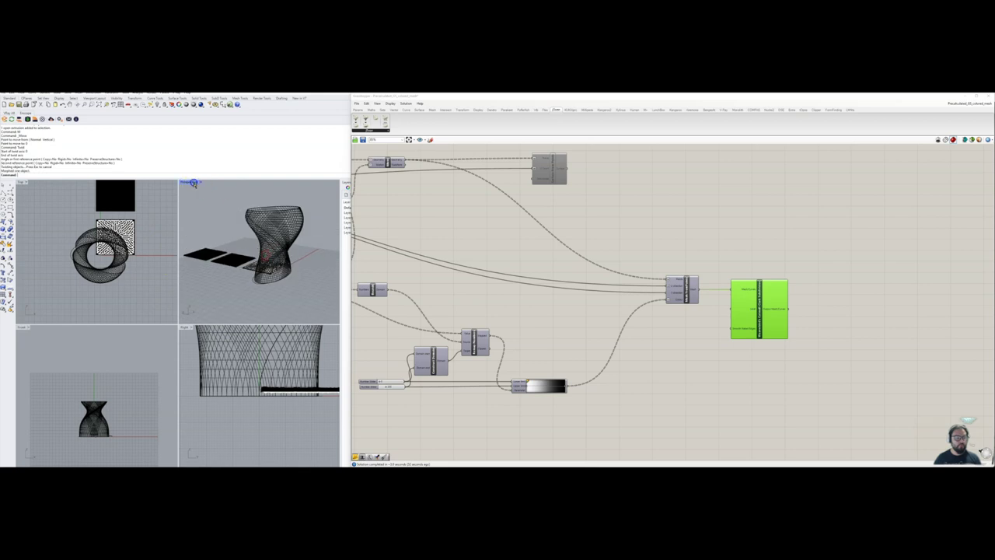
double_click(193, 182)
click(187, 107)
mouse_move(165, 213)
right_down()
mouse_move(150, 292)
mouse_move(228, 294)
mouse_move(211, 320)
right_up()
scroll(166, 322, up, 4)
scroll(208, 315, down, 4)
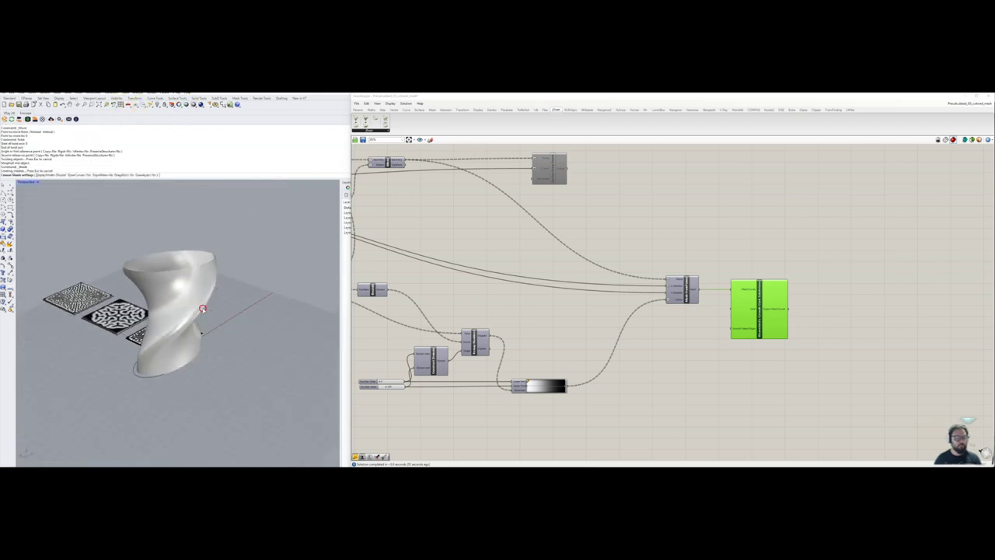
Set the twisted surface as the single surface in the Surface parameter feeding Divide Surface
click(194, 301)
right_drag(453, 218, 622, 276)
scroll(622, 276, down, 2)
scroll(516, 217, up, 5)
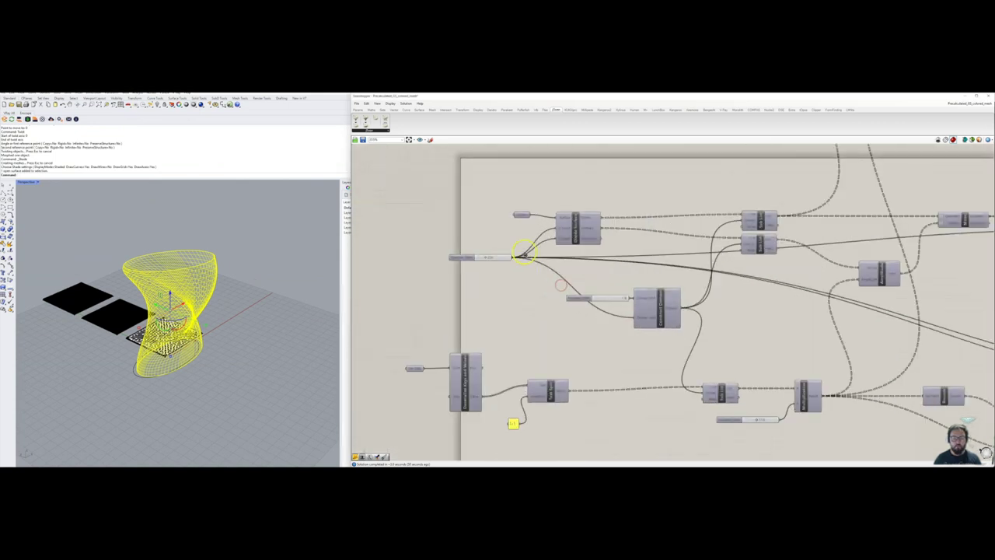
right_click(514, 218)
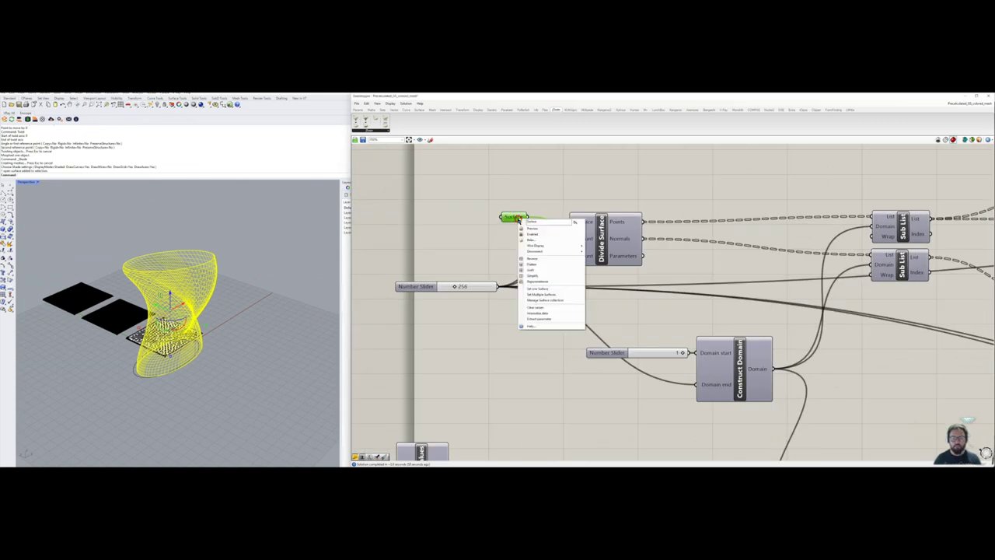
click(536, 288)
click(255, 300)
Hide the original twisted surface in Rhino and examine the worm-pattern mesh preview
right_drag(173, 311, 275, 311)
click(168, 267)
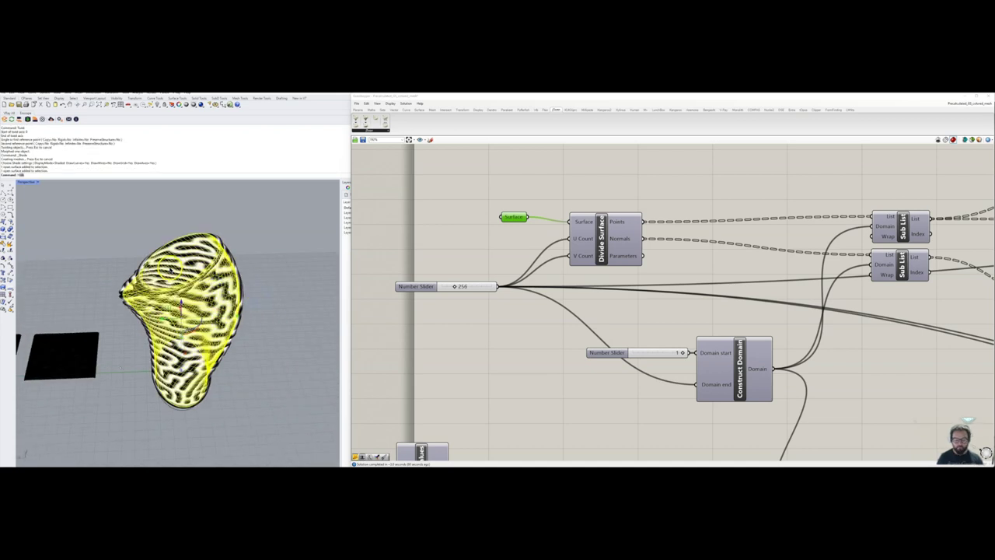
key(ctrl+h)
scroll(167, 266, up, 6)
scroll(165, 264, down, 8)
right_drag(166, 323, 311, 311)
Bake the vase-shaped mesh from the Weaverbird Catmull-Clark Subdivision component into Rhino
right_drag(806, 306, 567, 289)
scroll(567, 288, down, 5)
right_drag(804, 325, 579, 281)
scroll(579, 280, up, 2)
scroll(533, 363, up, 2)
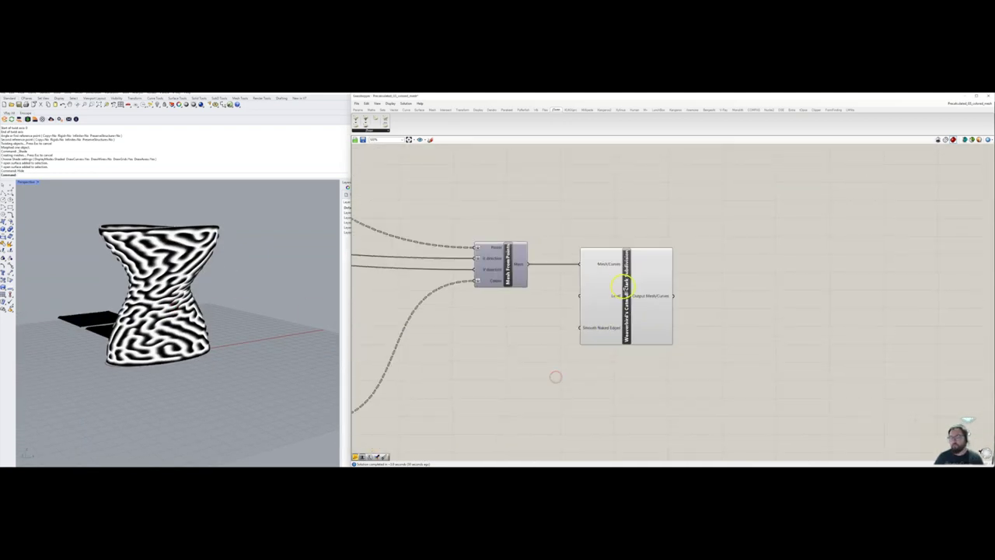
click(623, 289)
right_click(603, 193)
click(622, 221)
Move the baked vase mesh away from the live preview and zoom the viewport to the selected mesh
click(168, 283)
scroll(200, 282, down, 6)
right_drag(200, 282, 192, 287)
drag(189, 287, 311, 273)
text(z)
key(Return)
text(s)
key(Return)
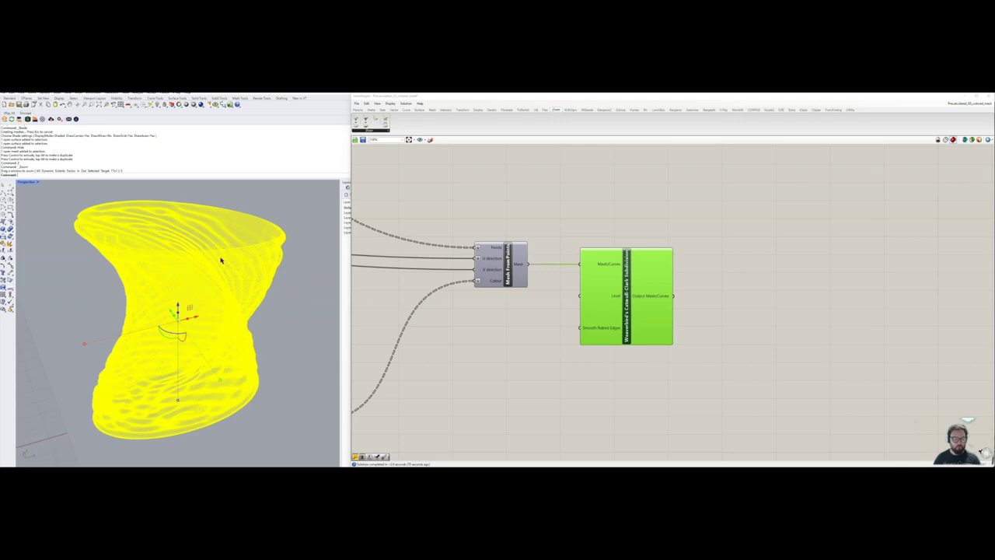
click(297, 301)
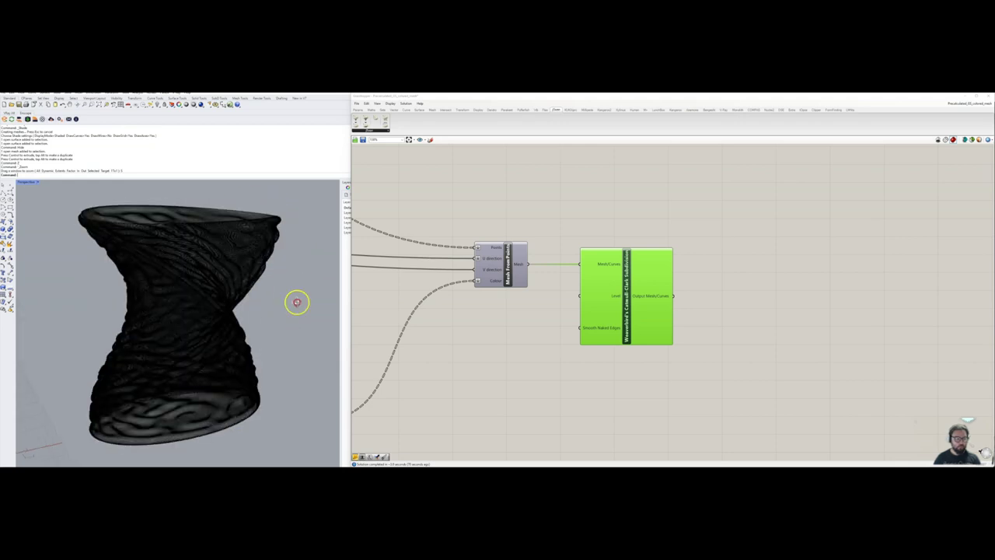
Shade the viewport and examine the coloured worm relief on the baked vase mesh up close
click(191, 107)
right_drag(285, 235, 269, 310)
drag(268, 311, 284, 276)
scroll(234, 278, up, 10)
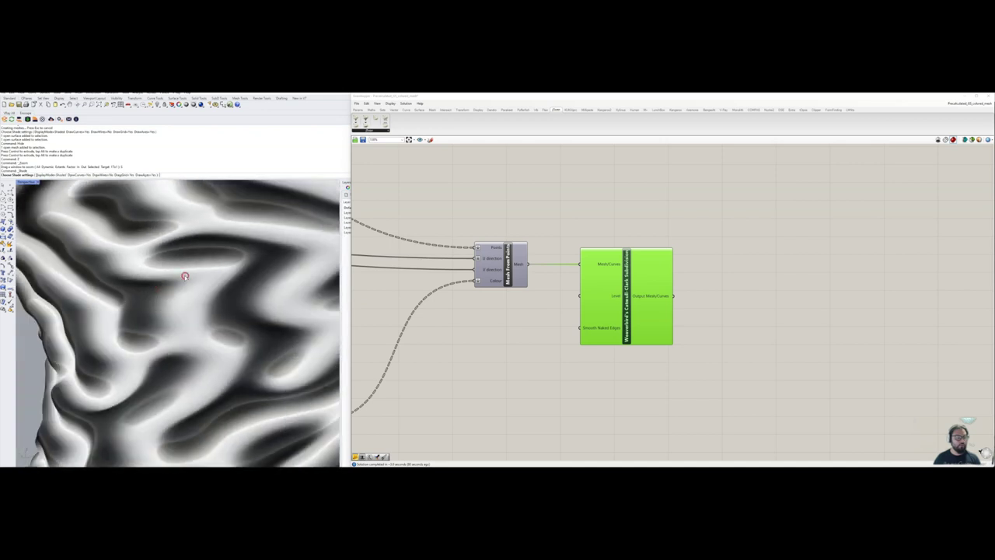
scroll(185, 276, down, 10)
right_drag(185, 276, 220, 281)
Apply the EMap environment-map analysis to the baked vase mesh
click(187, 283)
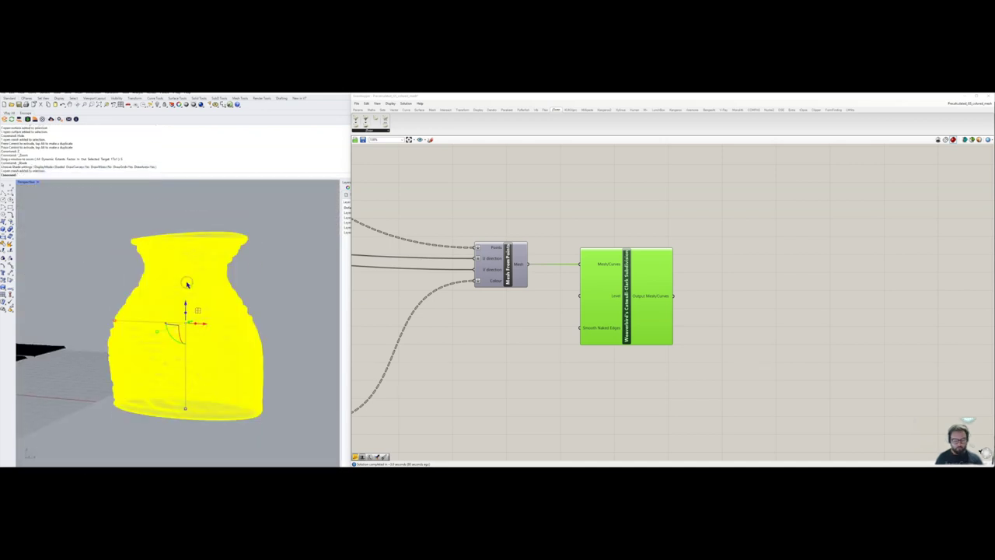
key(Return)
click(340, 242)
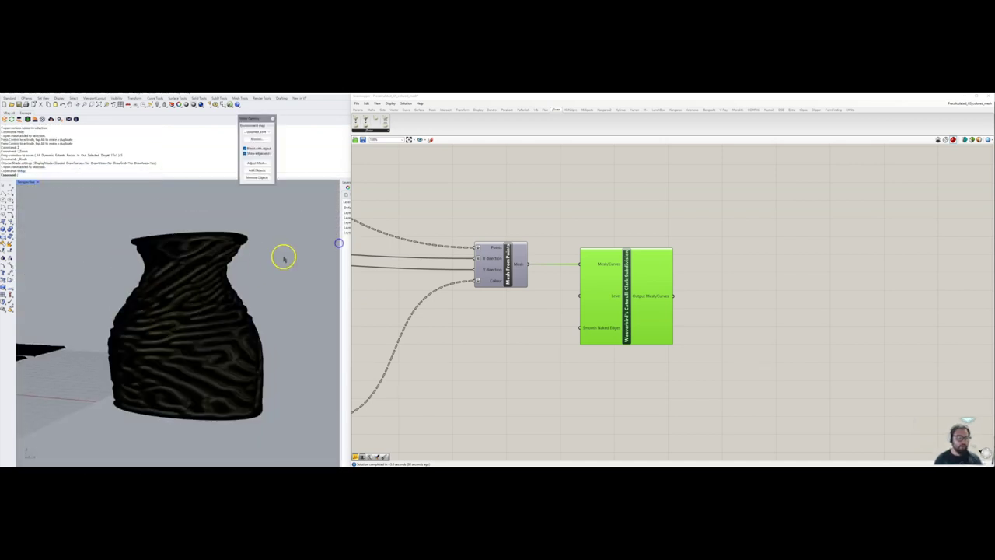
Shade the viewport and examine the environment-mapped reflections over the vase's worm relief
right_drag(280, 277, 227, 297)
scroll(226, 297, up, 10)
click(195, 106)
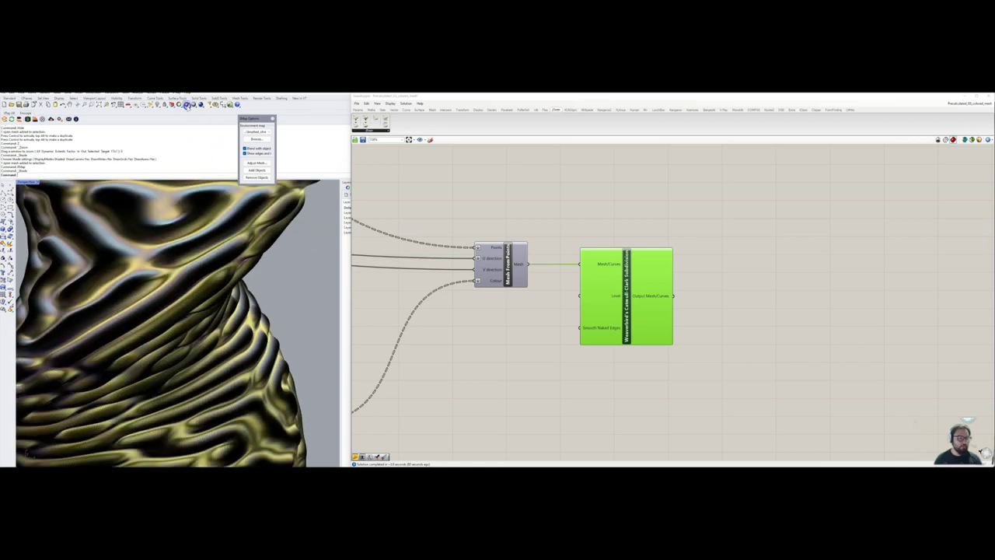
scroll(254, 280, down, 8)
right_drag(253, 280, 168, 291)
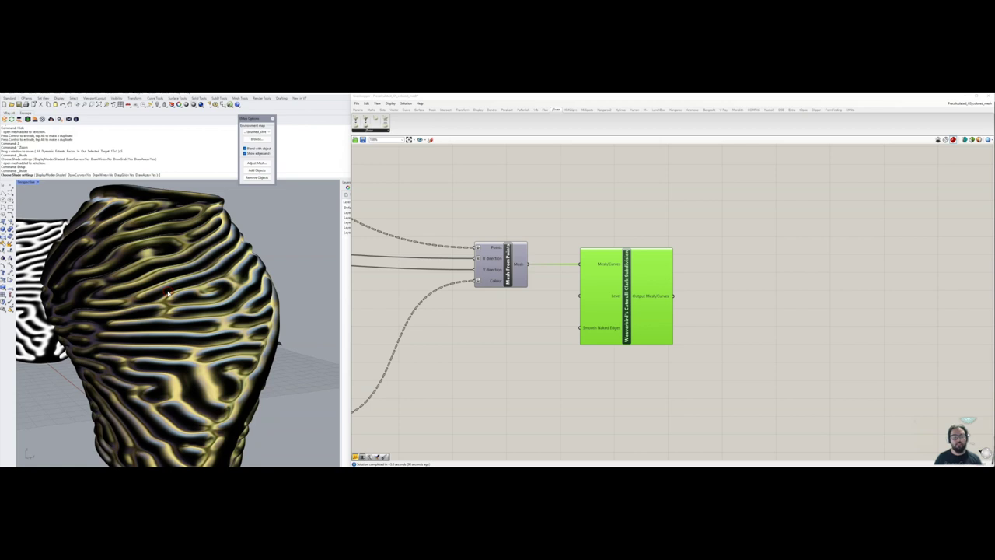
scroll(745, 306, down, 5)
scroll(629, 301, up, 6)
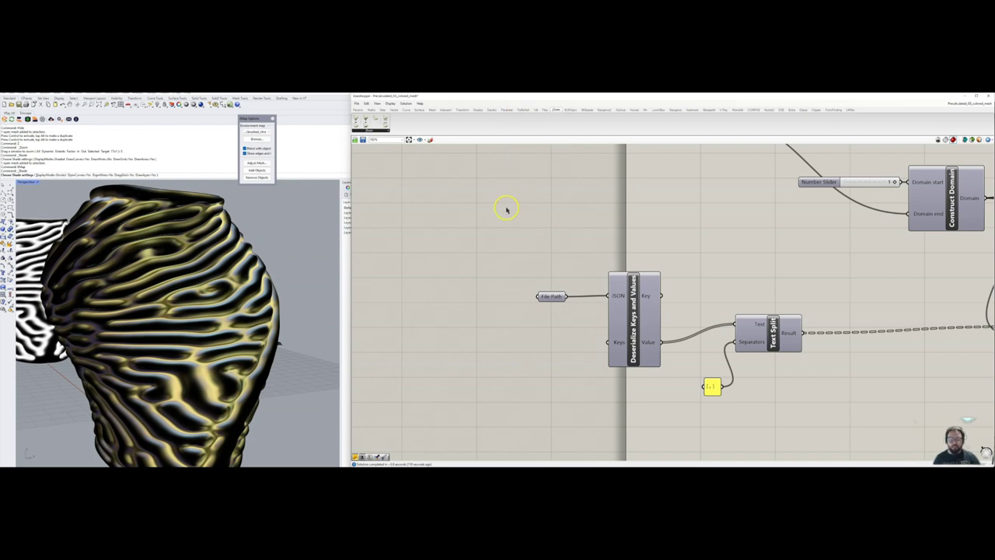
Move the separate chain of components above the main definition farther right on the Grasshopper canvas
right_drag(508, 223, 449, 280)
scroll(424, 281, down, 7)
right_drag(767, 283, 702, 293)
drag(755, 219, 507, 151)
drag(570, 174, 649, 203)
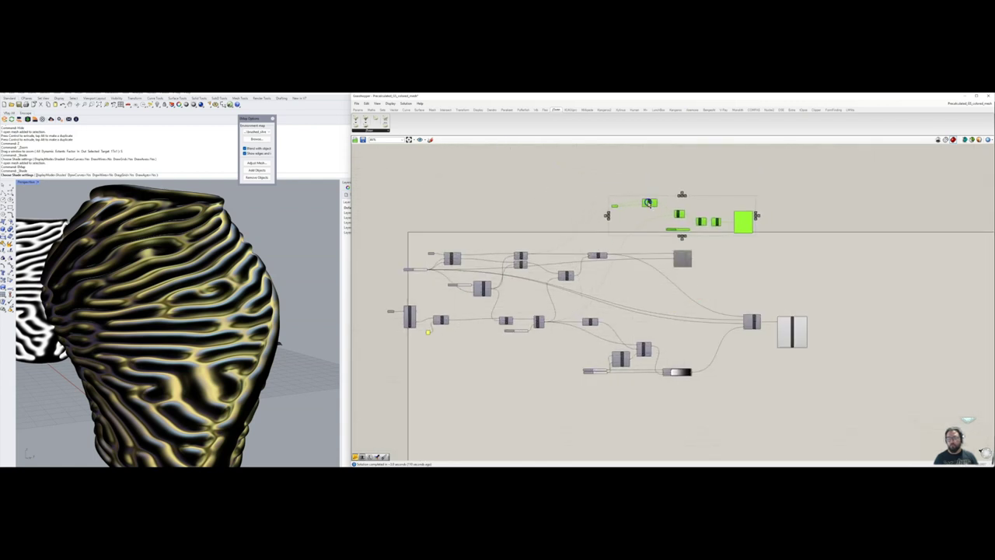
scroll(600, 219, up, 3)
click(556, 210)
right_drag(464, 216, 588, 190)
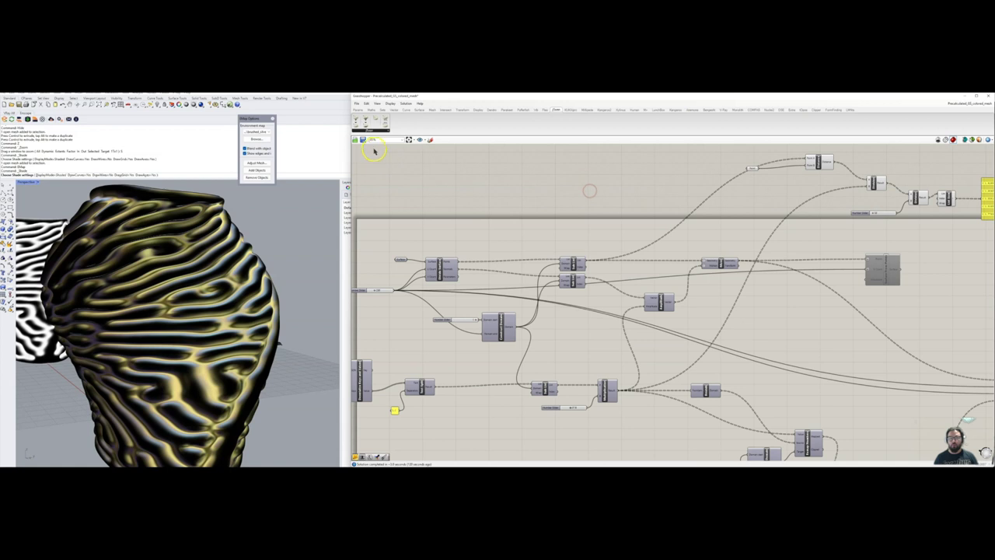